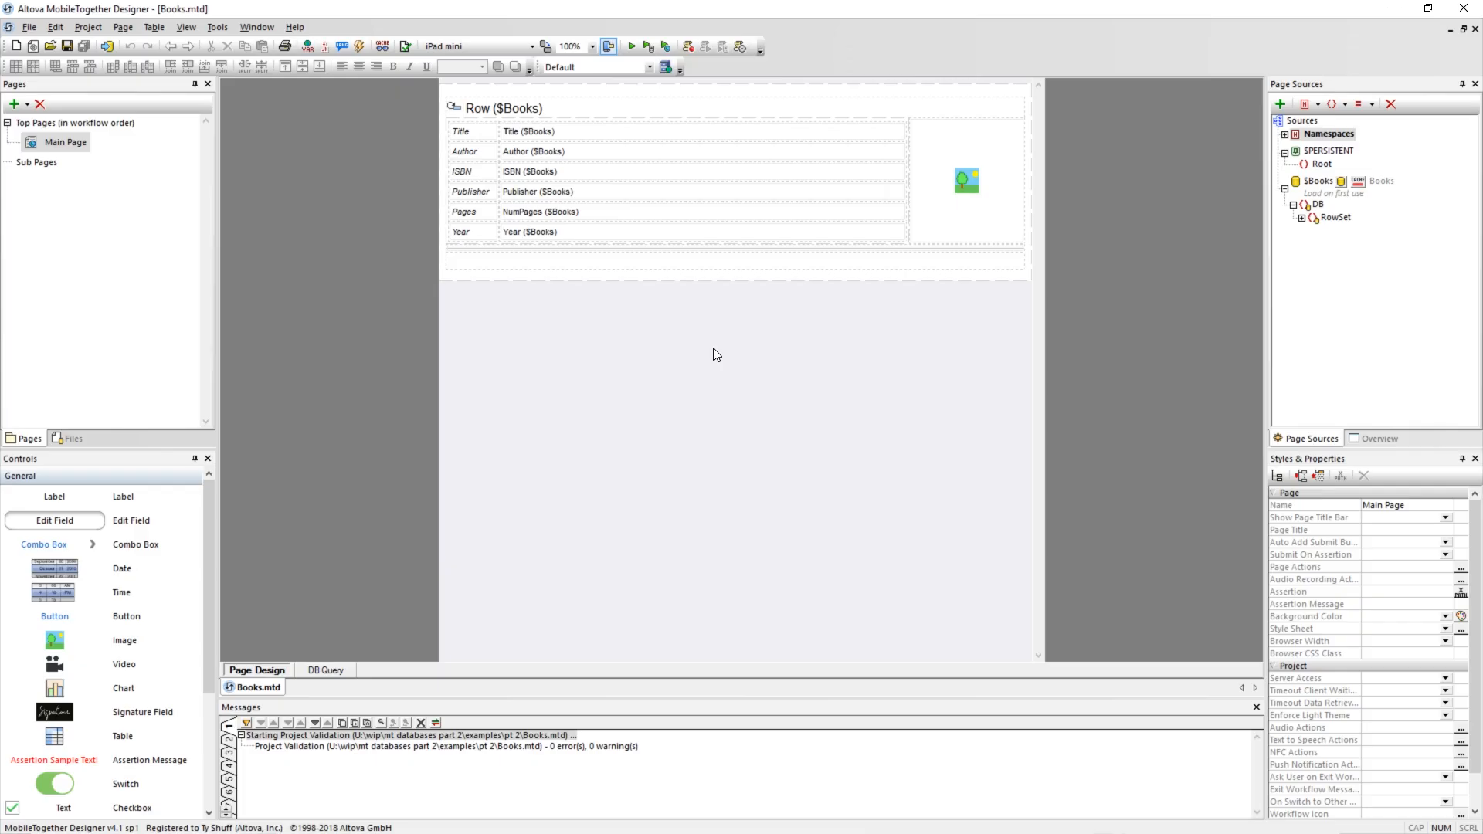
Add a new sub page to the project and name it Edit Book.
click(15, 104)
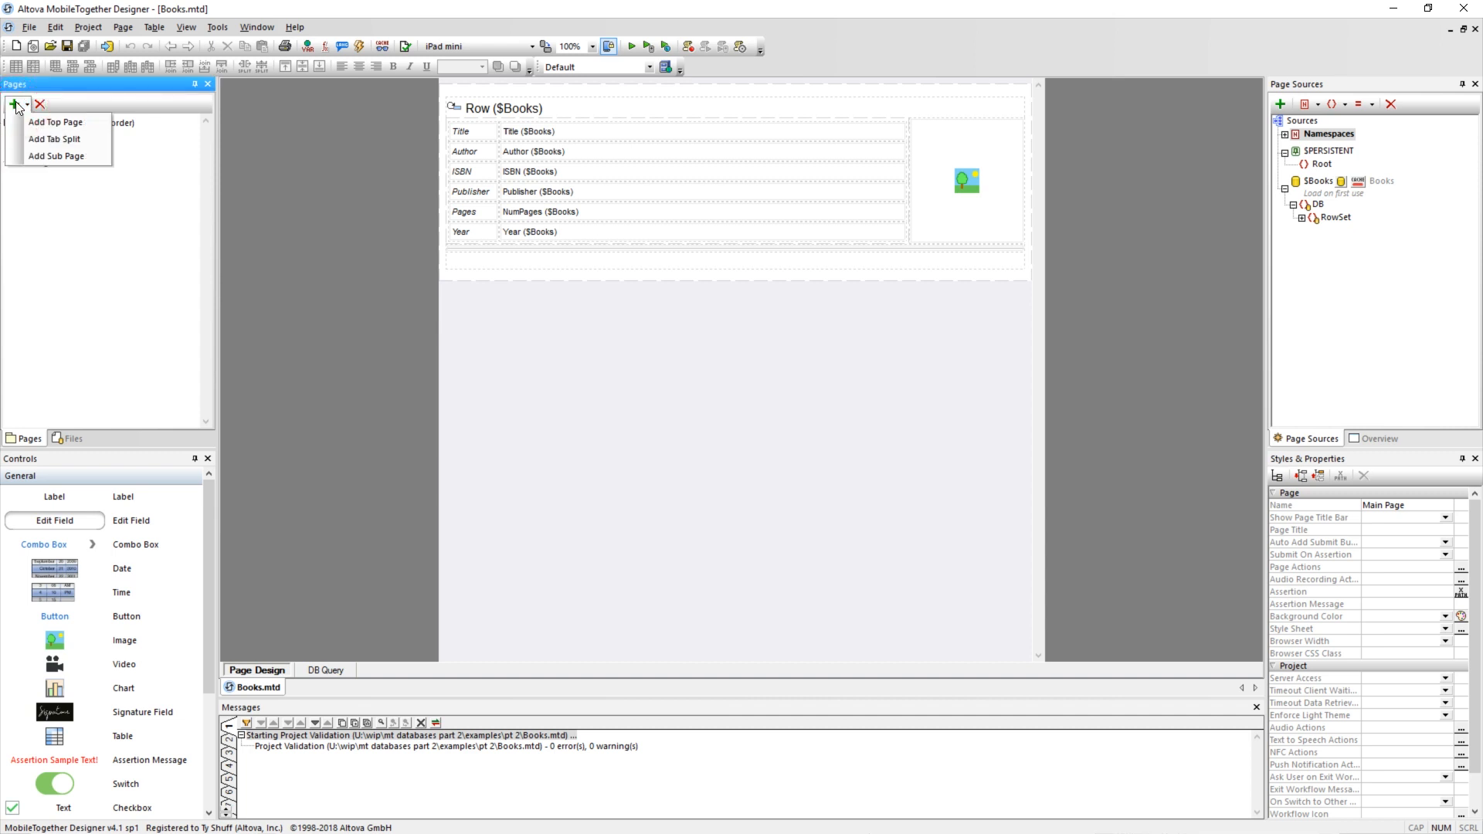
click(34, 154)
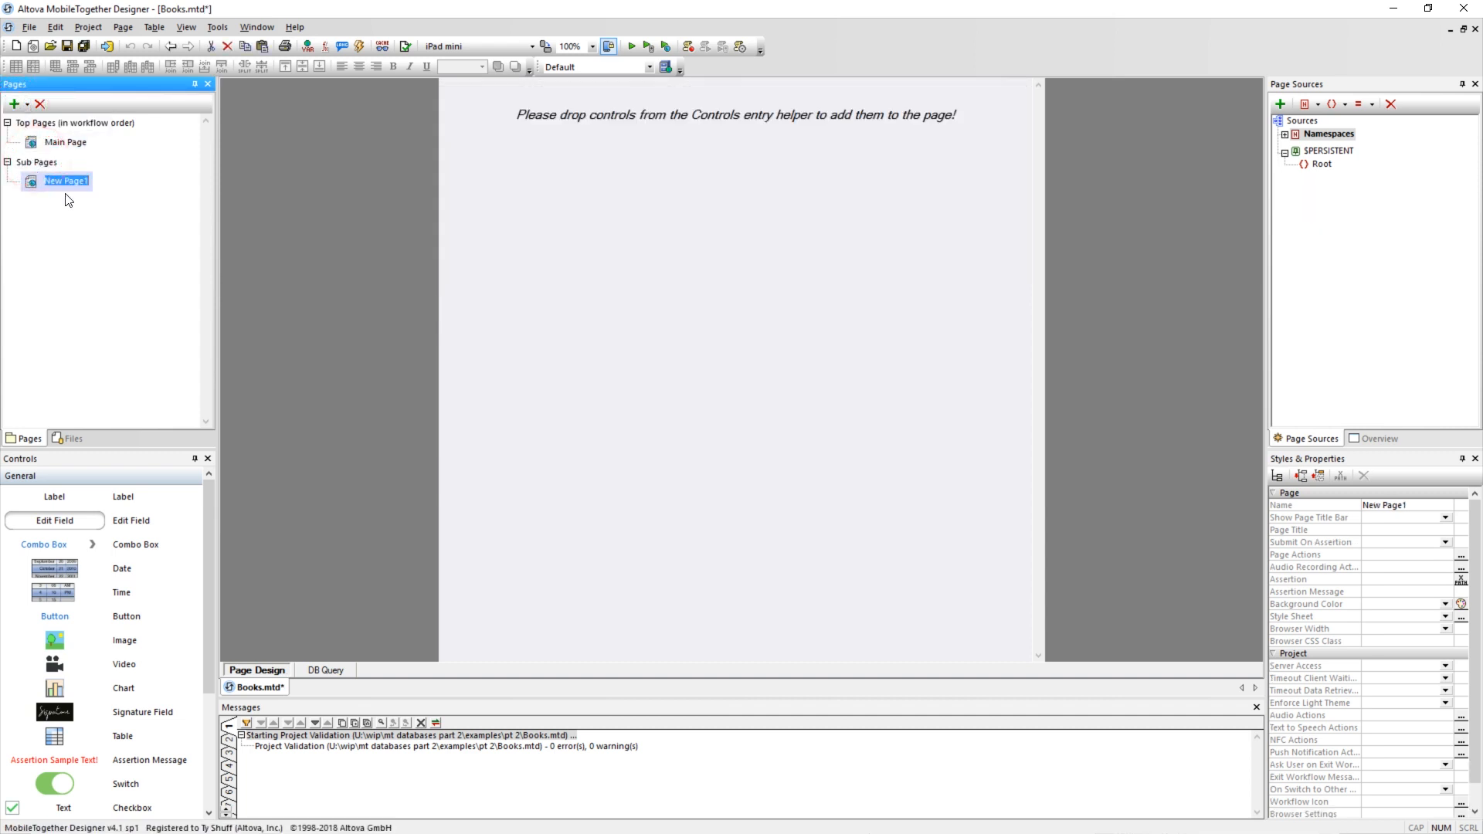
text(Edit Book)
key(Return)
On the Main Page, add a child element named edit-book-id under the Root of $PERSISTENT.
click(69, 146)
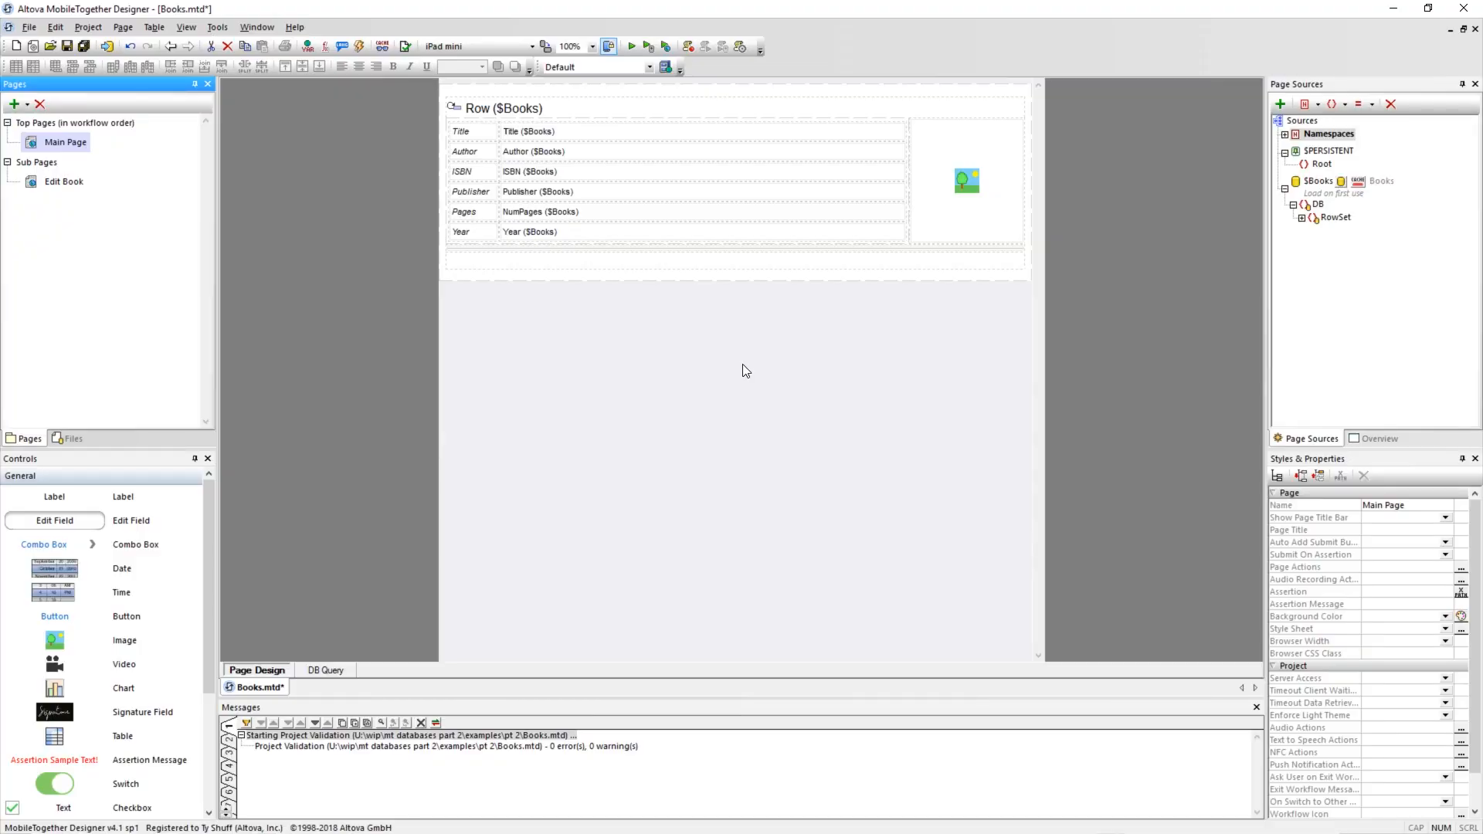
click(1325, 166)
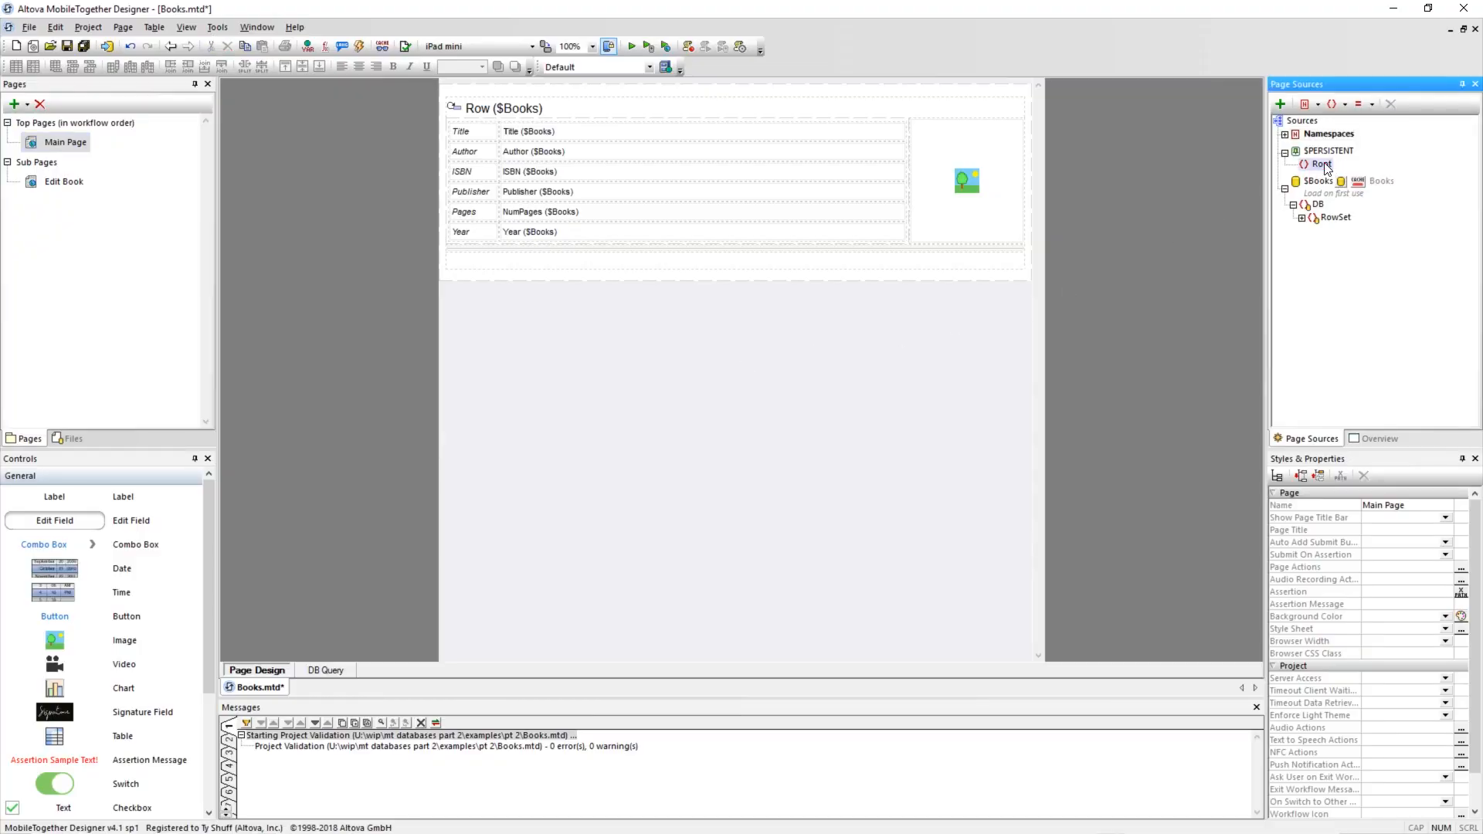
right_click(1326, 166)
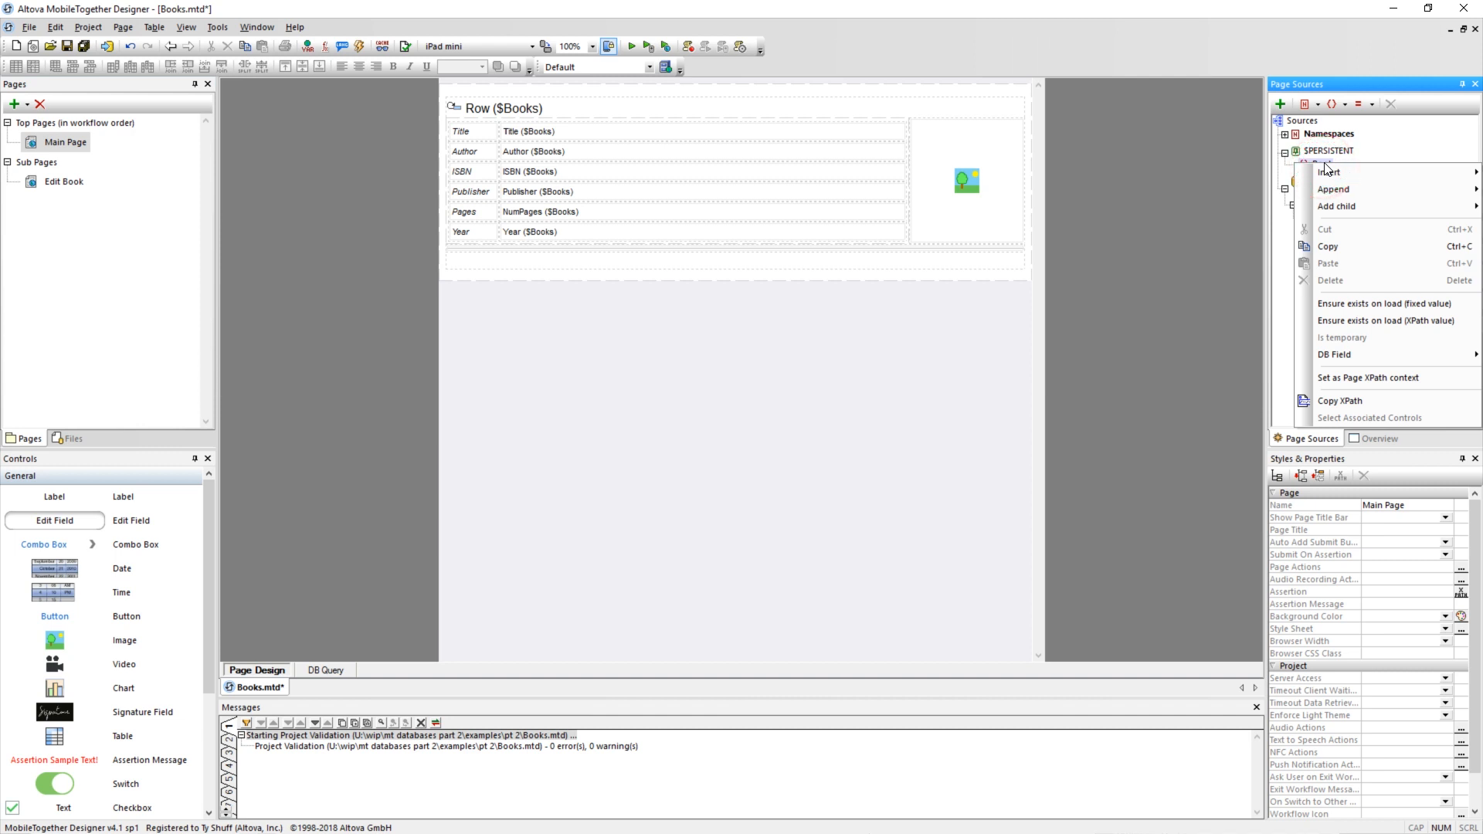
mouse_move(1335, 206)
click(1240, 222)
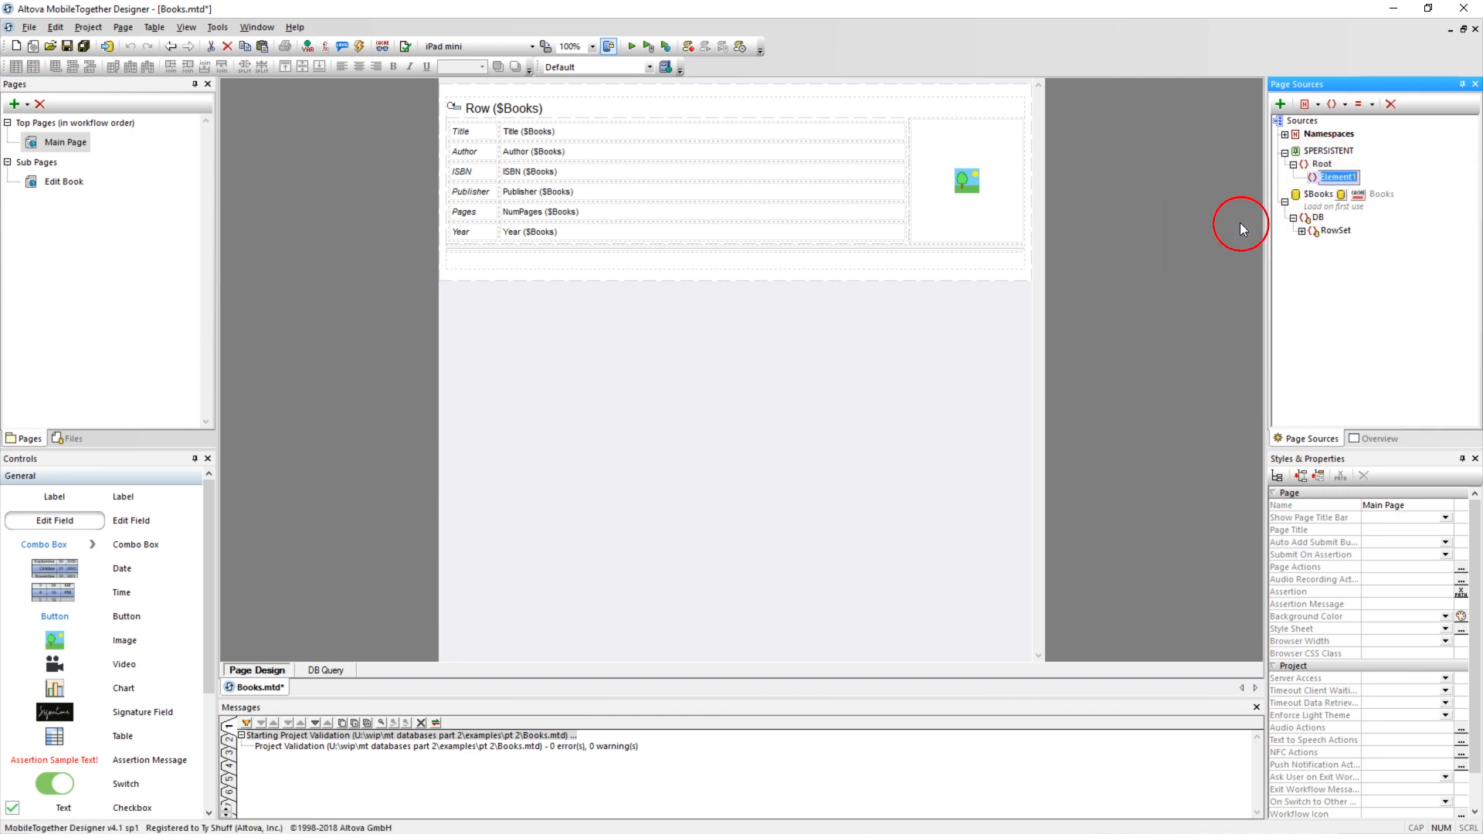
text(edit-book-id)
key(Return)
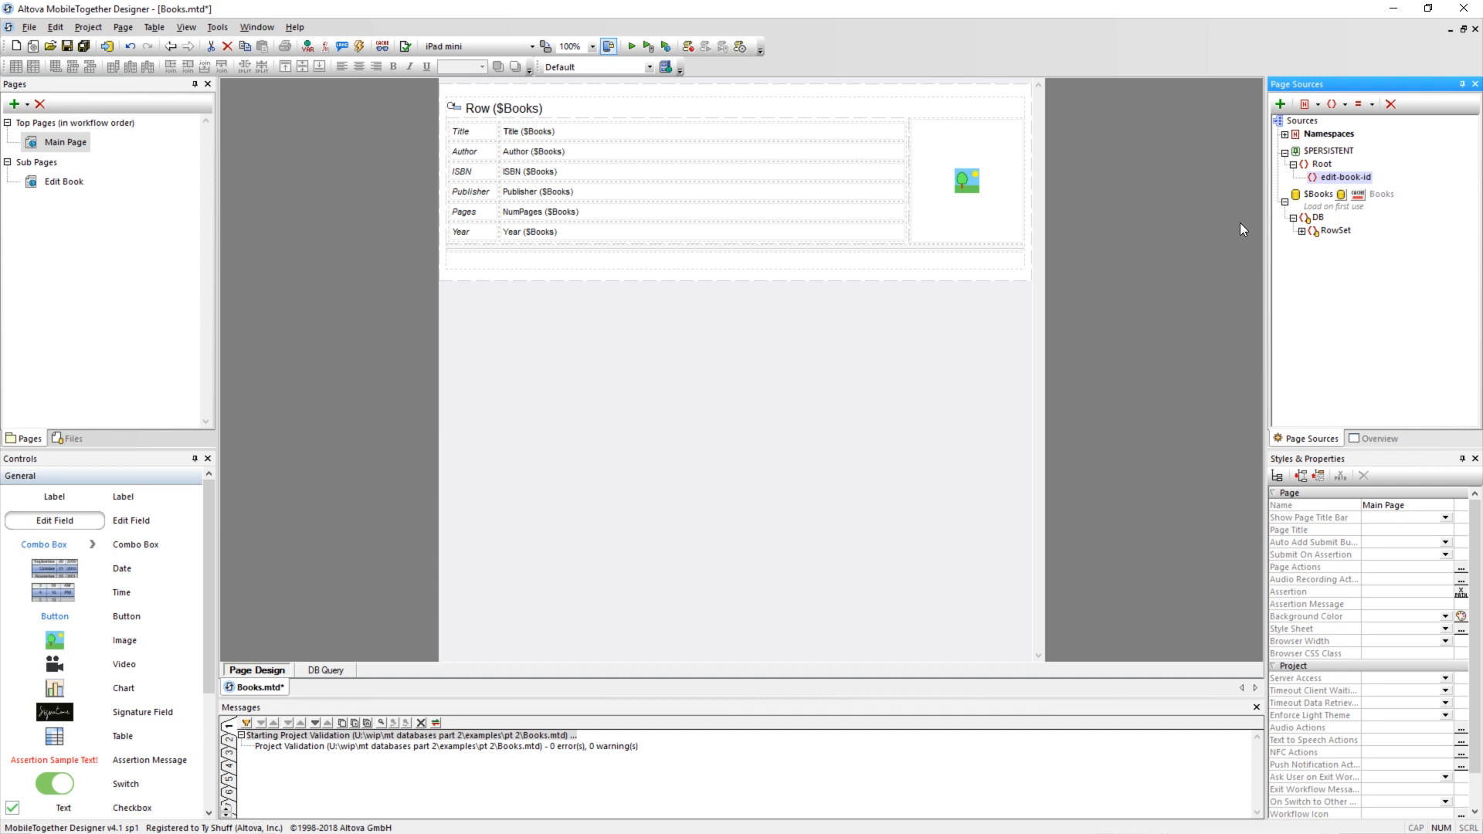
Make the edit-book-id element exist on load with an empty fixed value.
right_click(1335, 177)
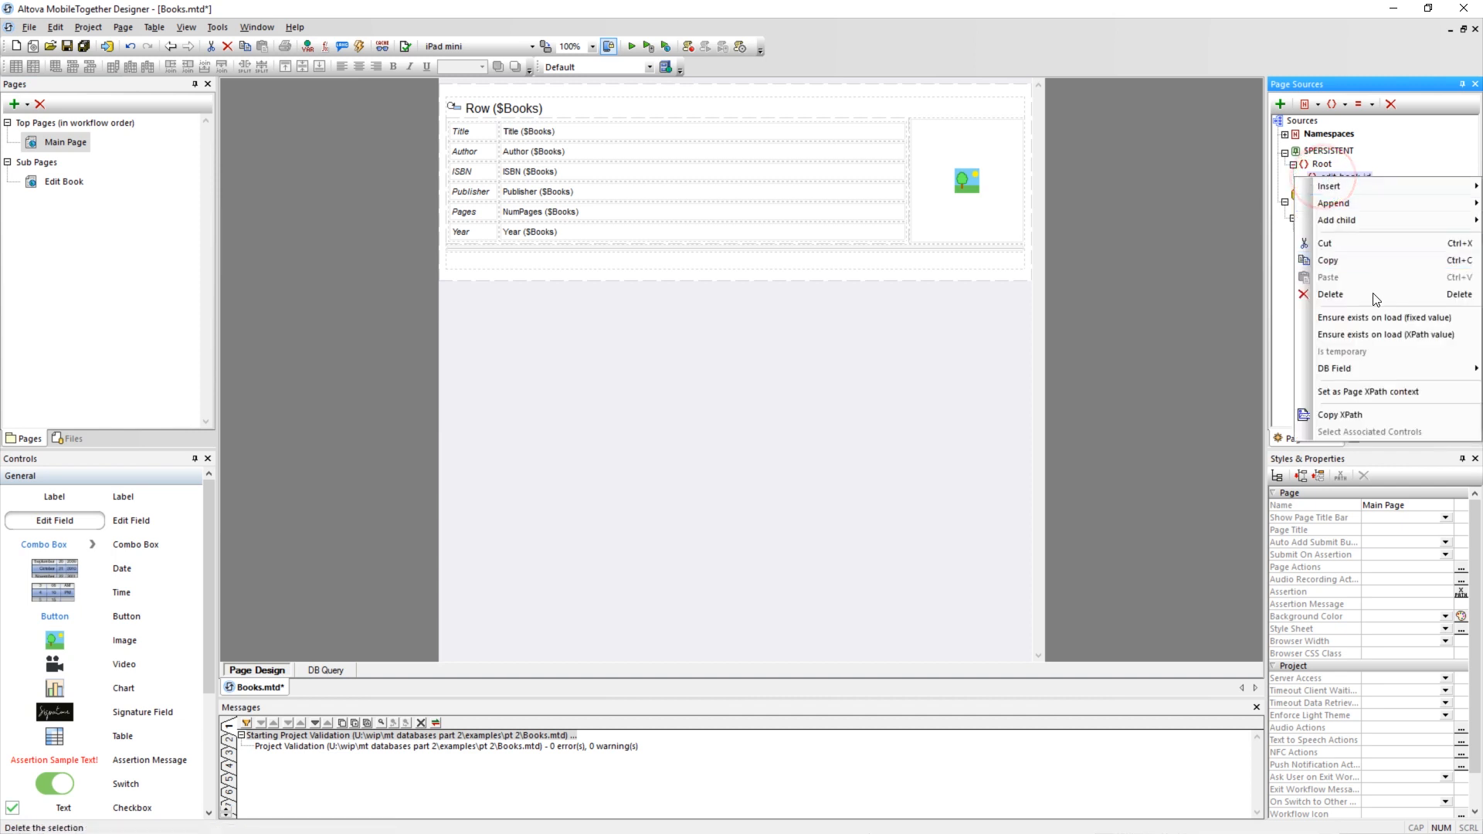
click(1365, 320)
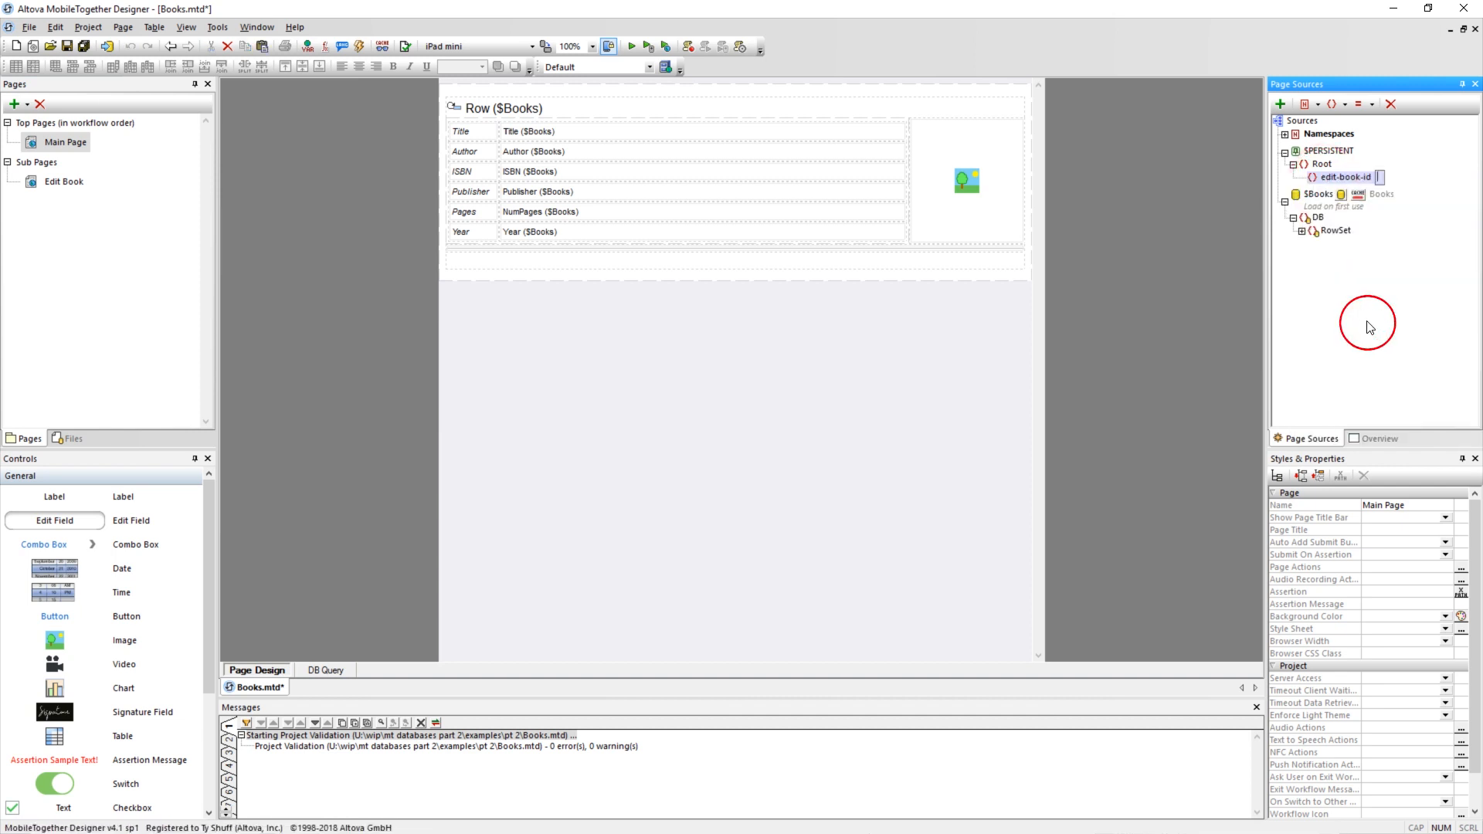
click(712, 375)
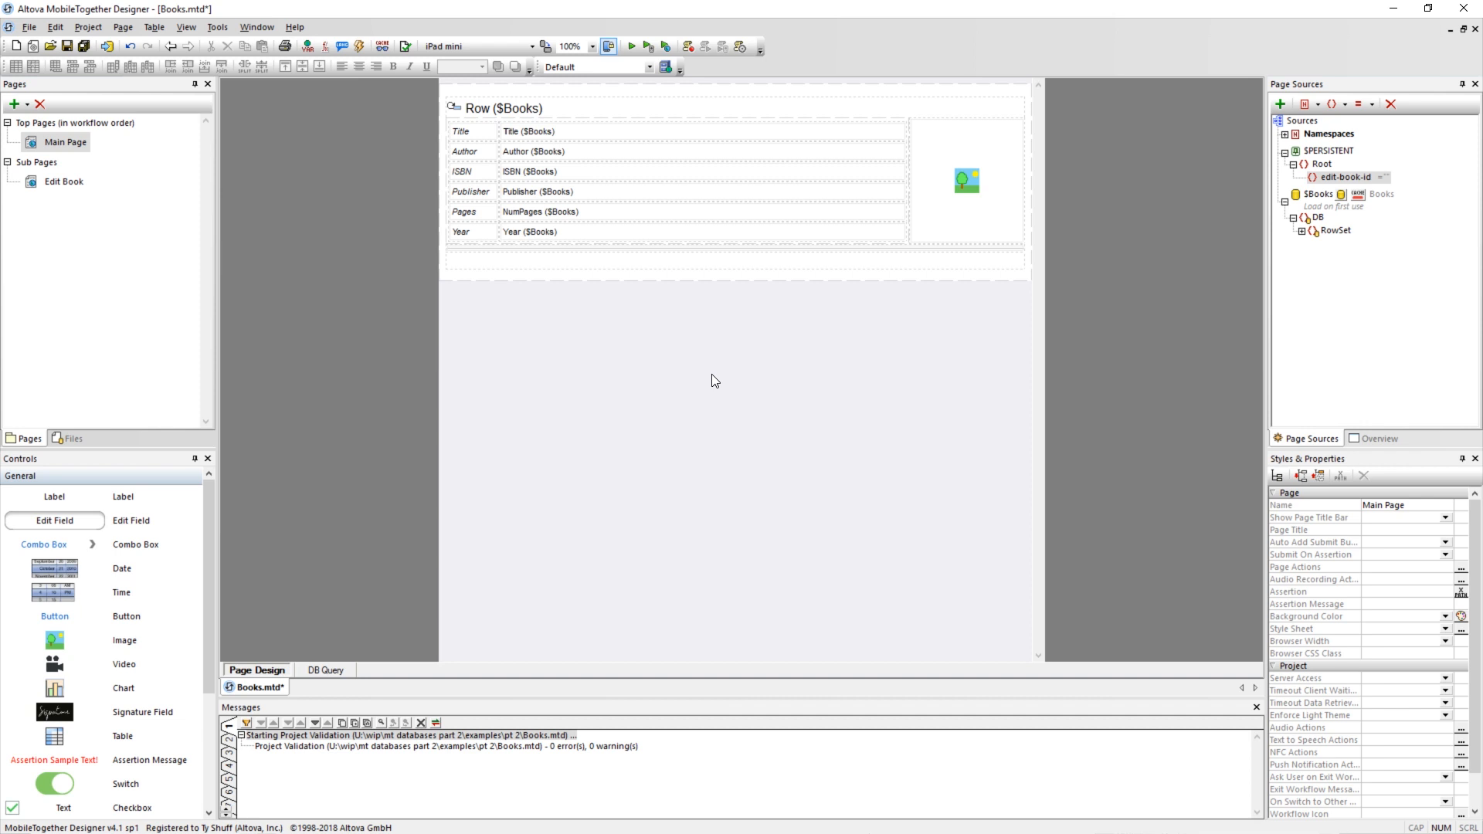
Add an Update Node(s) action to the Title label's On Click event, targeting $PERSISTENT/Root/edit-book-id.
right_click(467, 133)
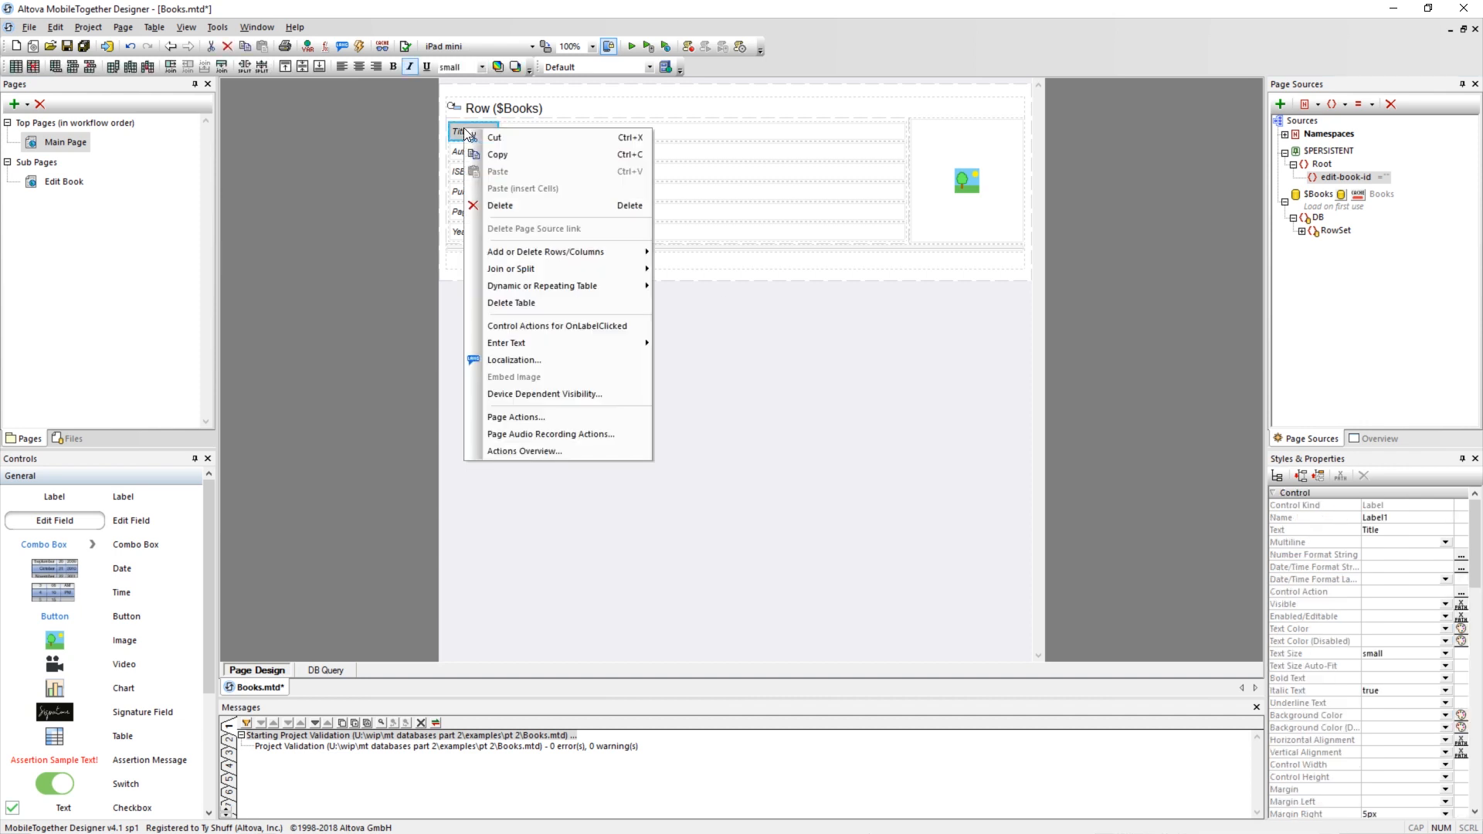
click(550, 325)
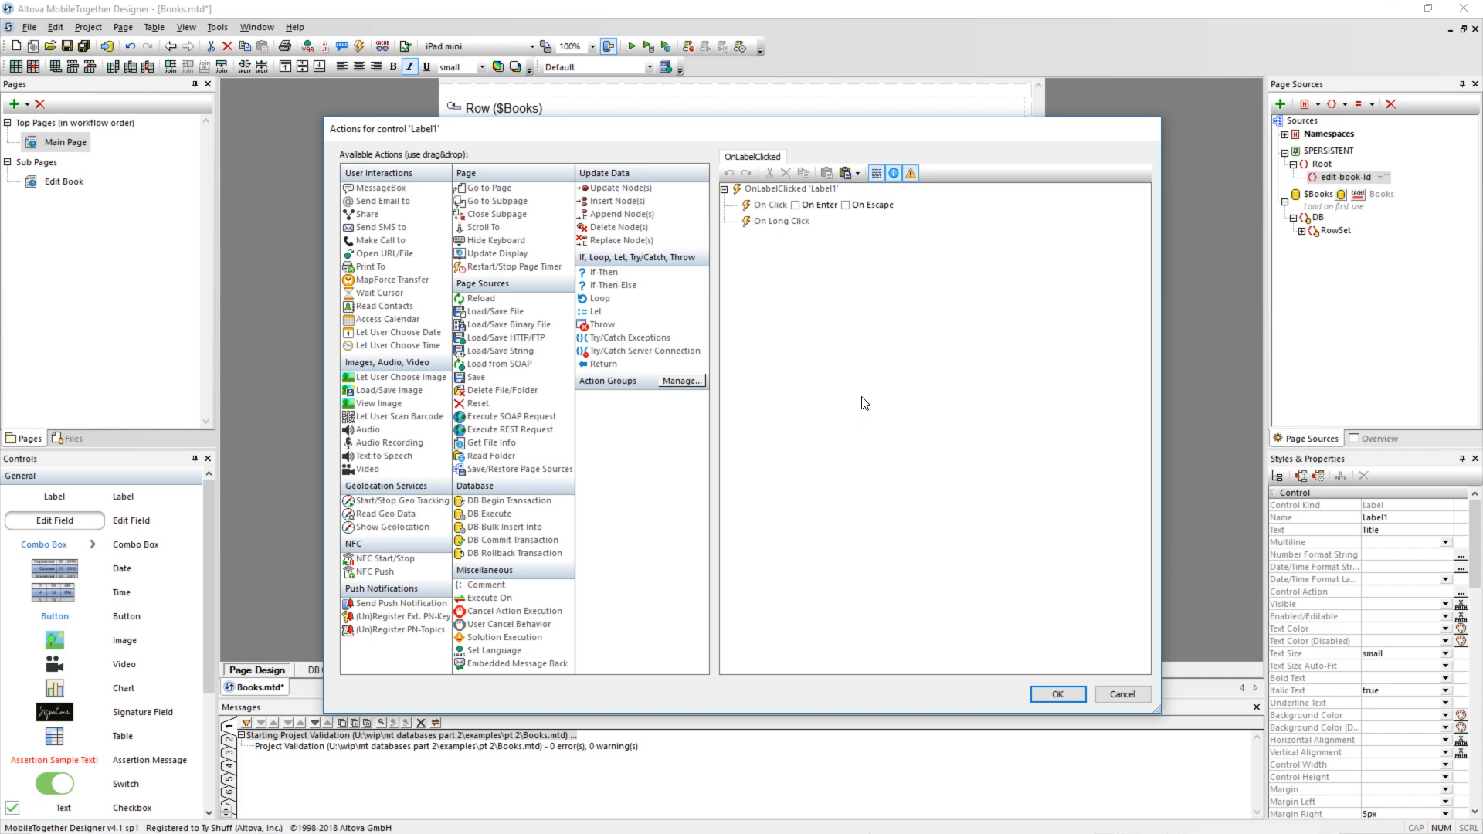
drag(626, 187, 771, 210)
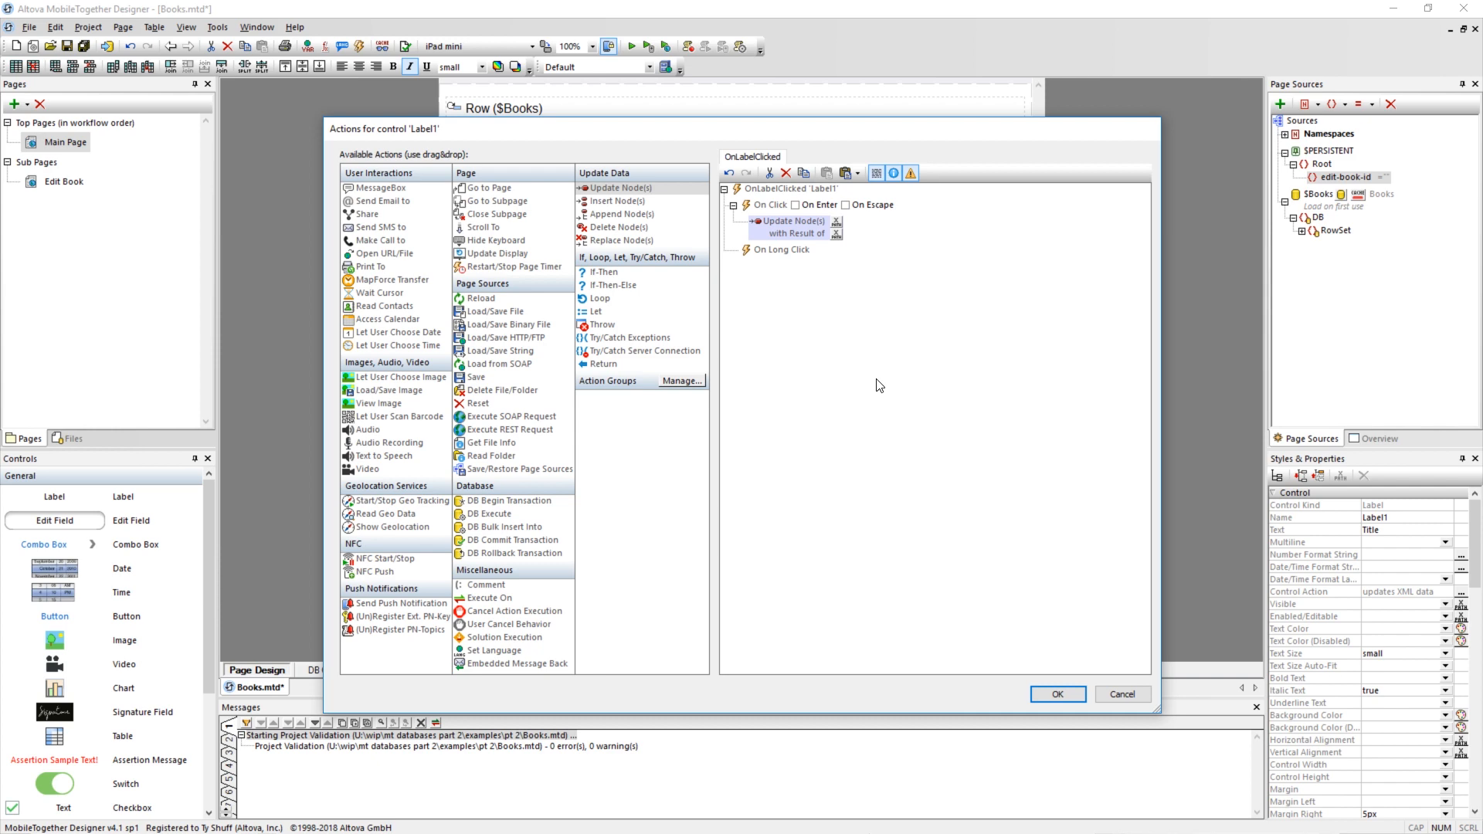
click(836, 223)
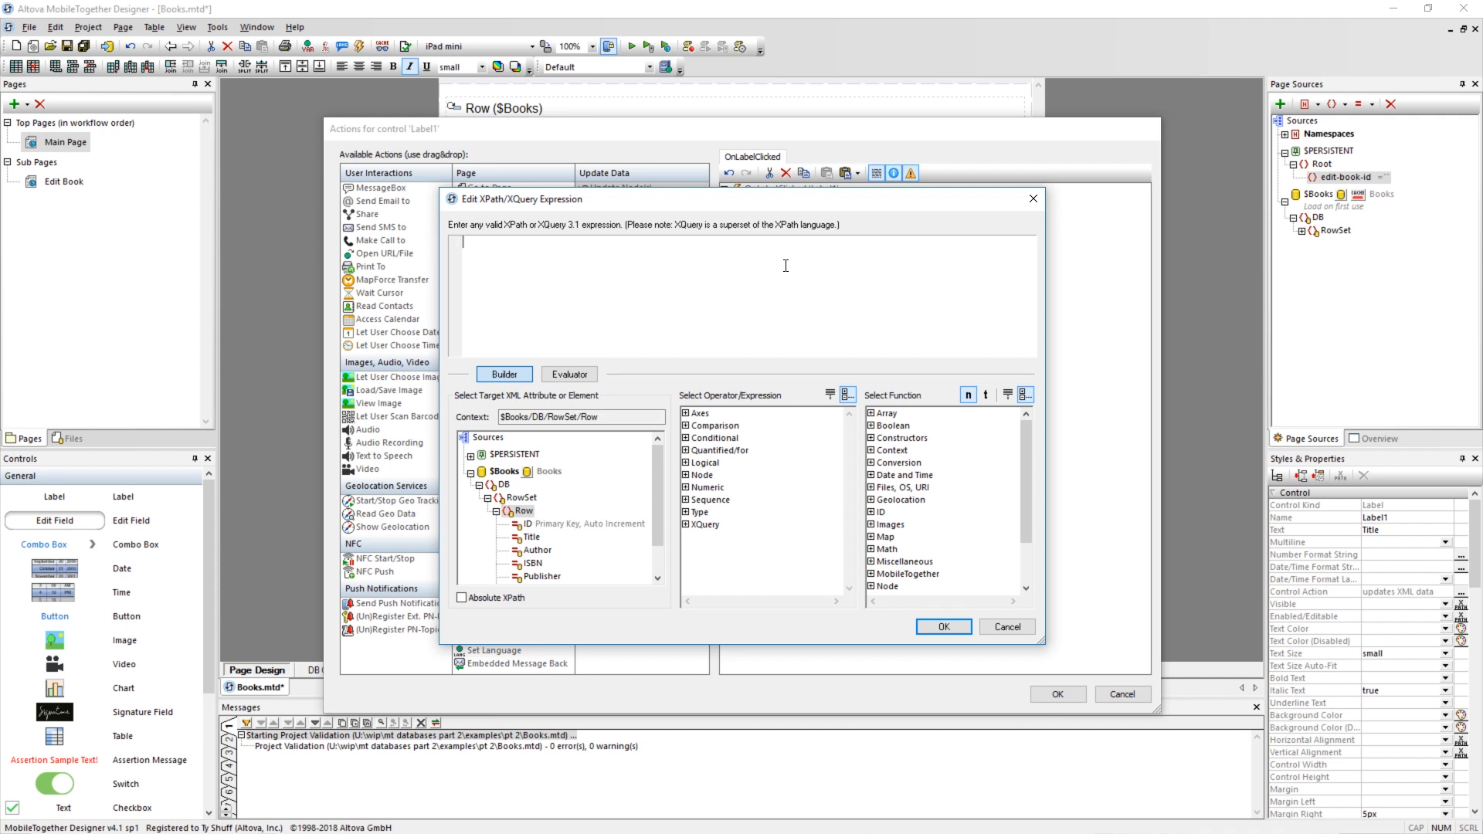
click(470, 456)
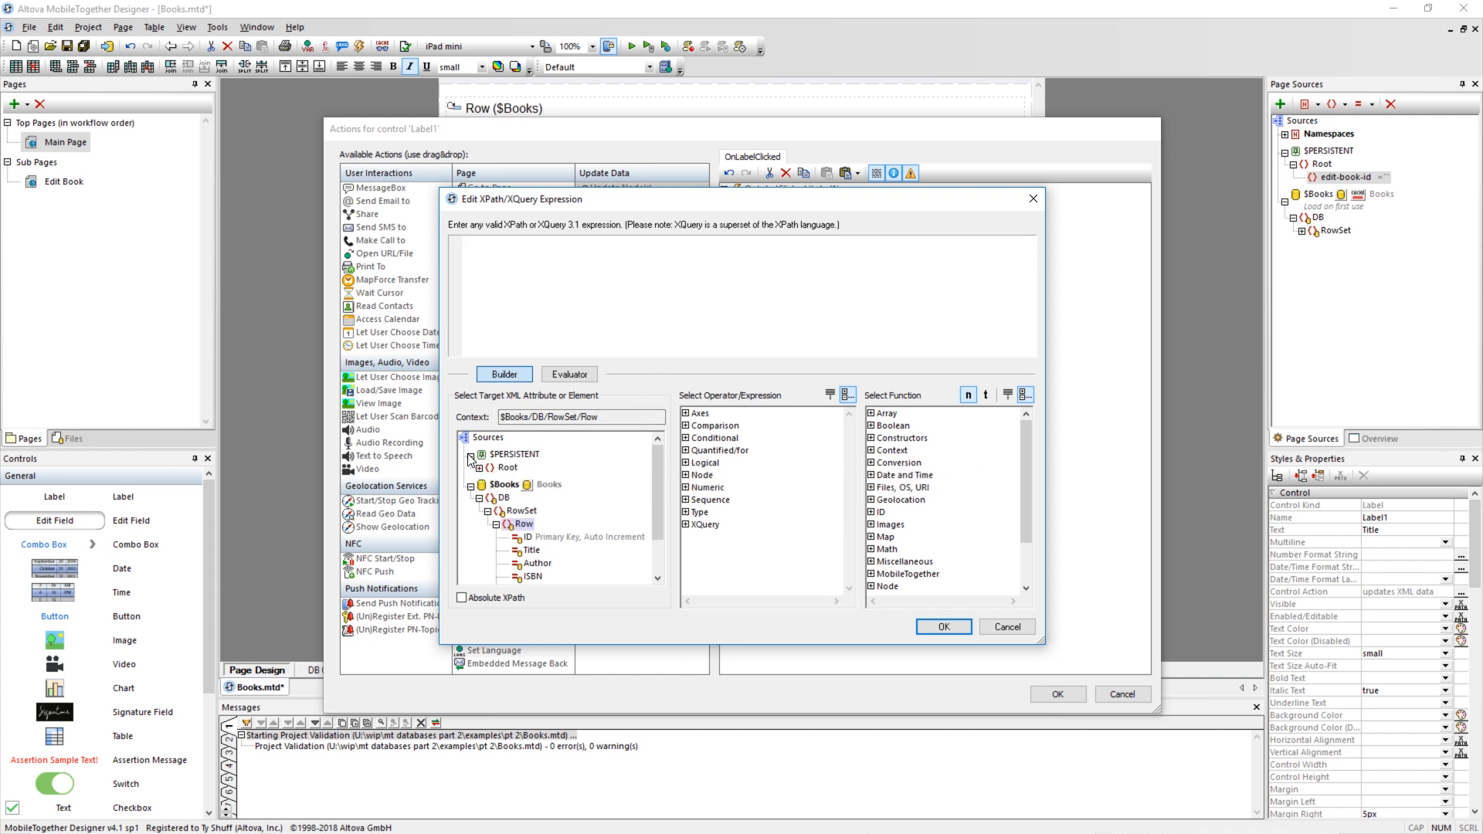
click(479, 468)
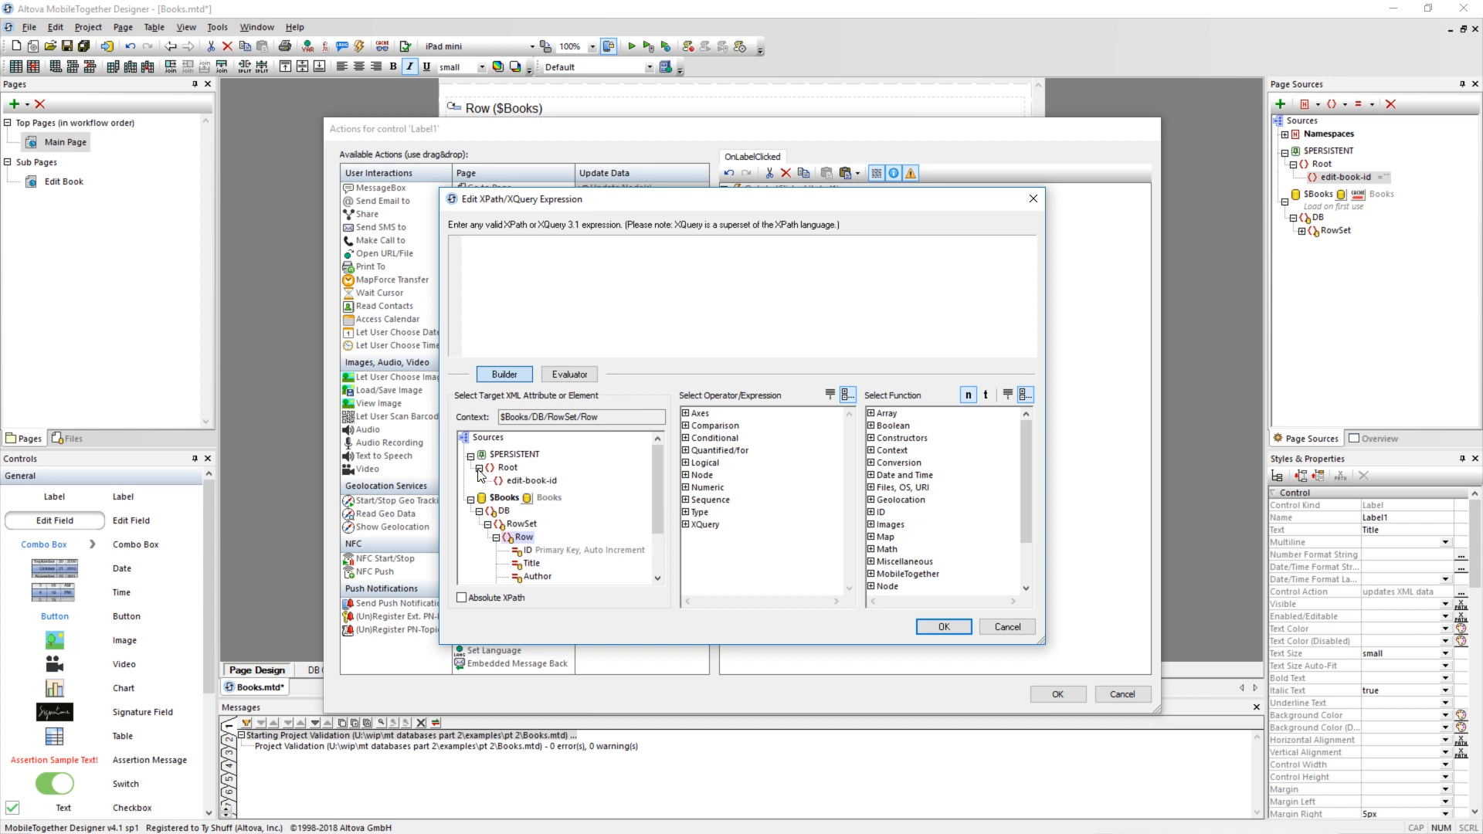
click(530, 481)
double_click(530, 481)
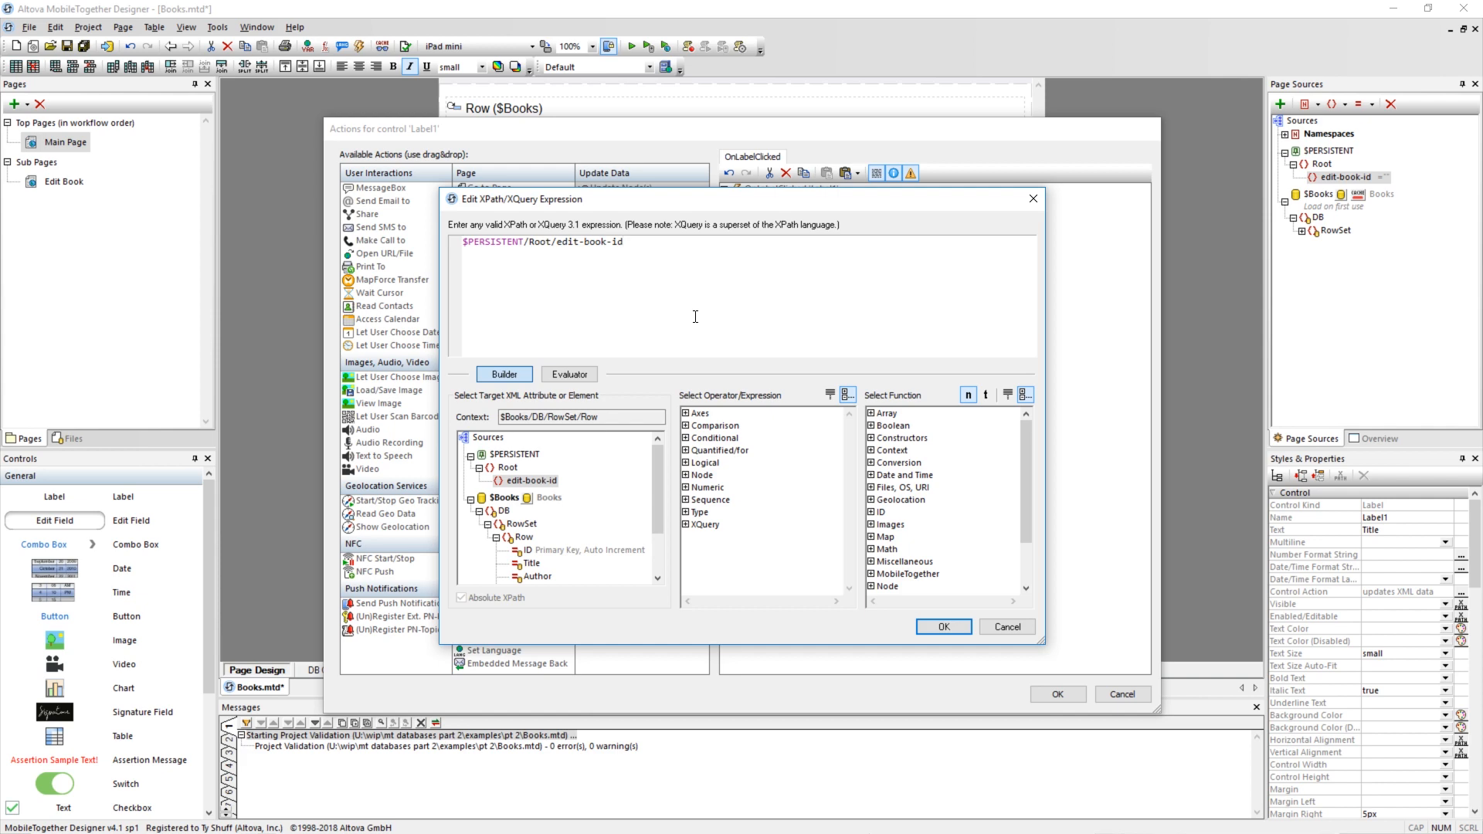
click(944, 627)
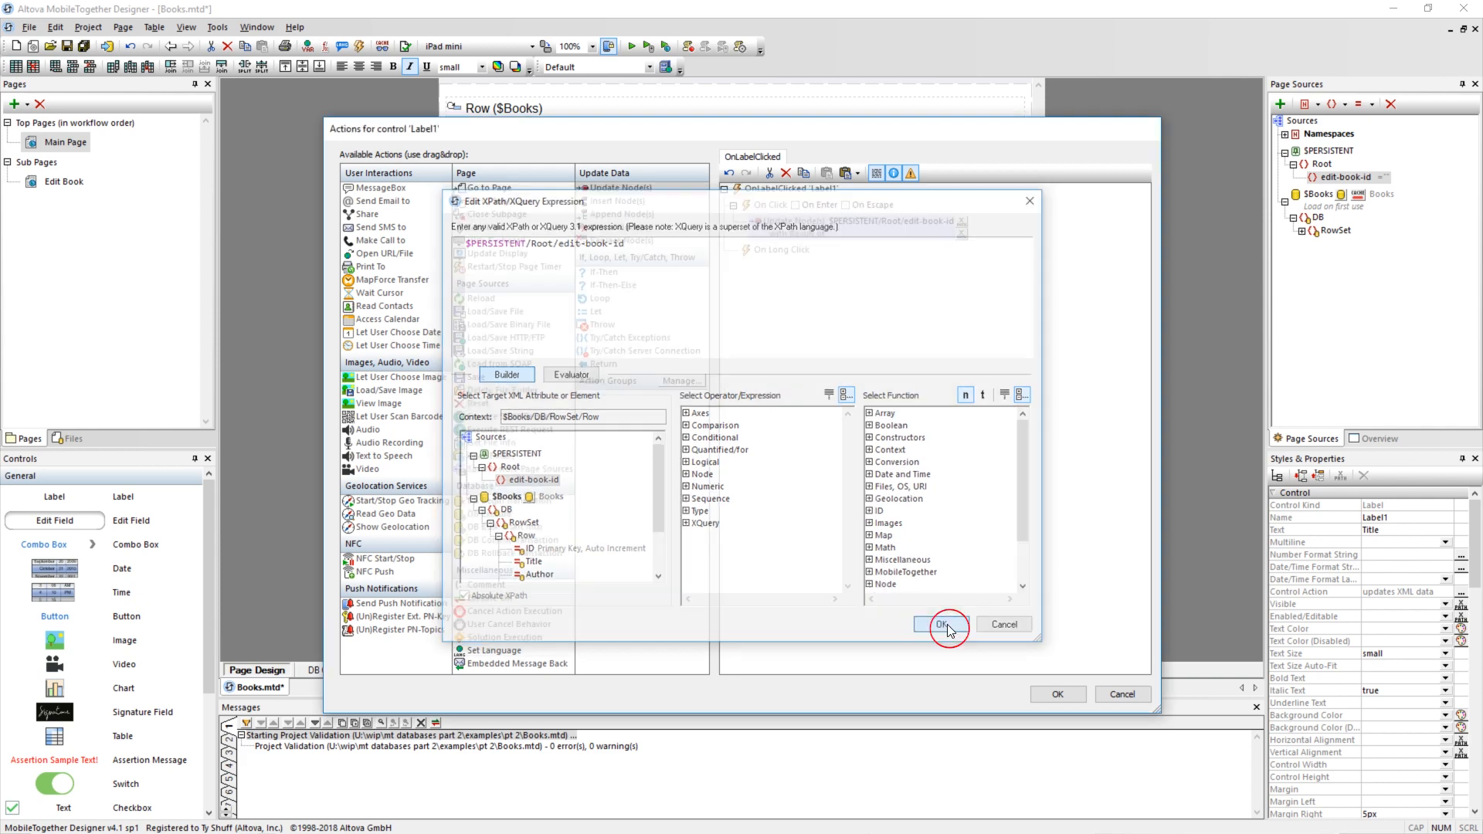
click(962, 234)
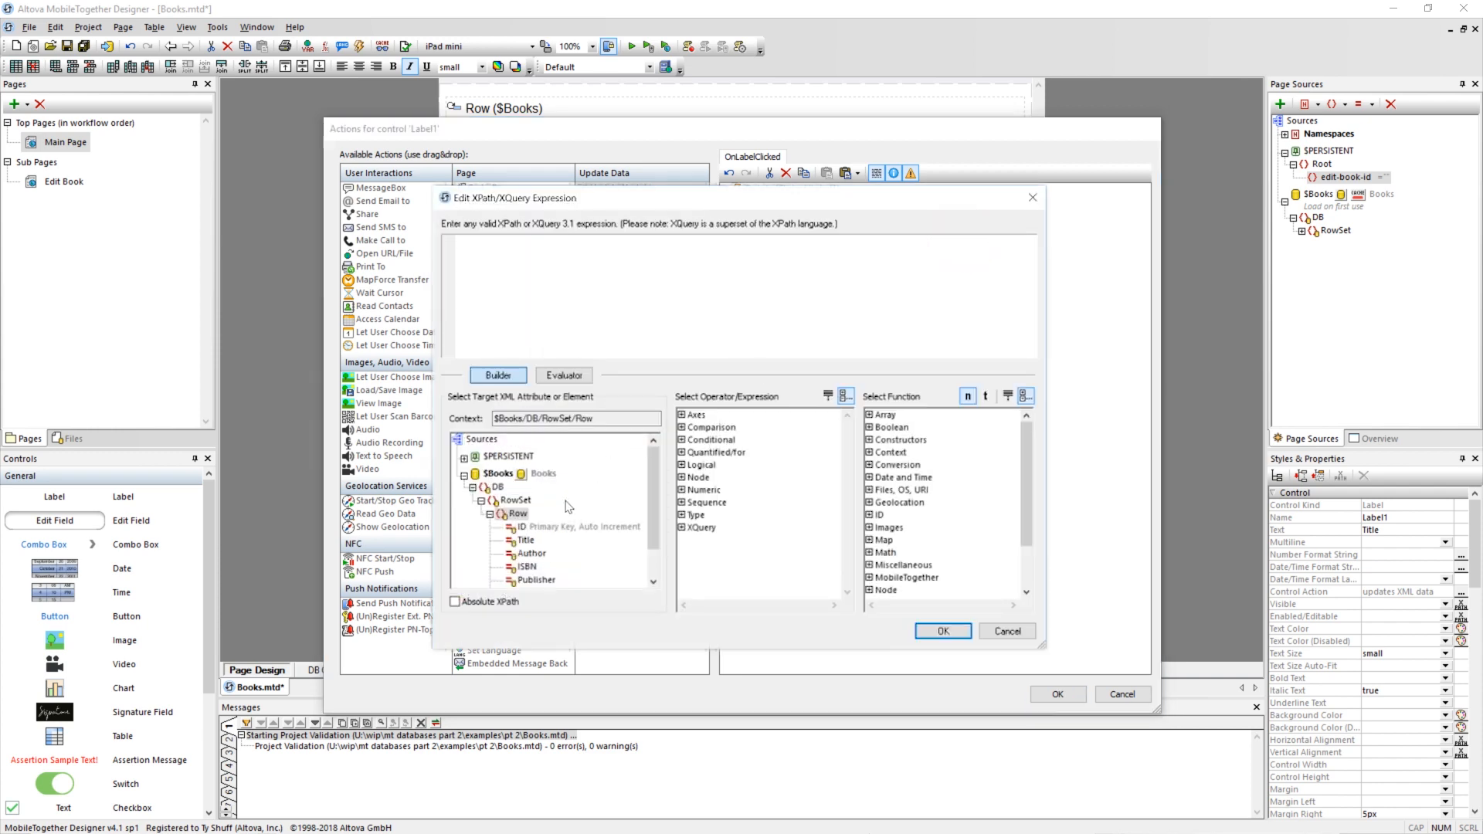
double_click(522, 528)
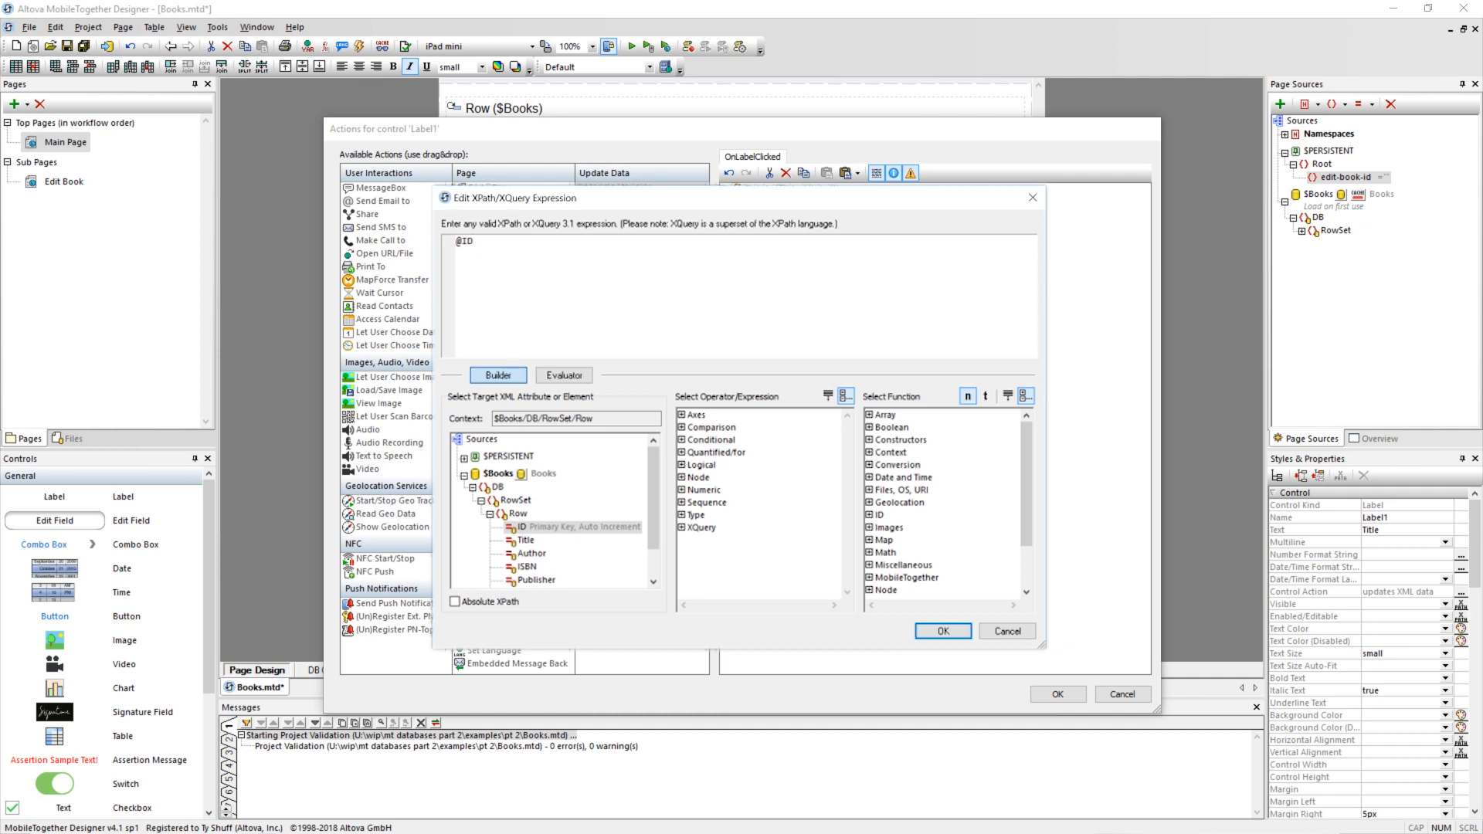
click(936, 630)
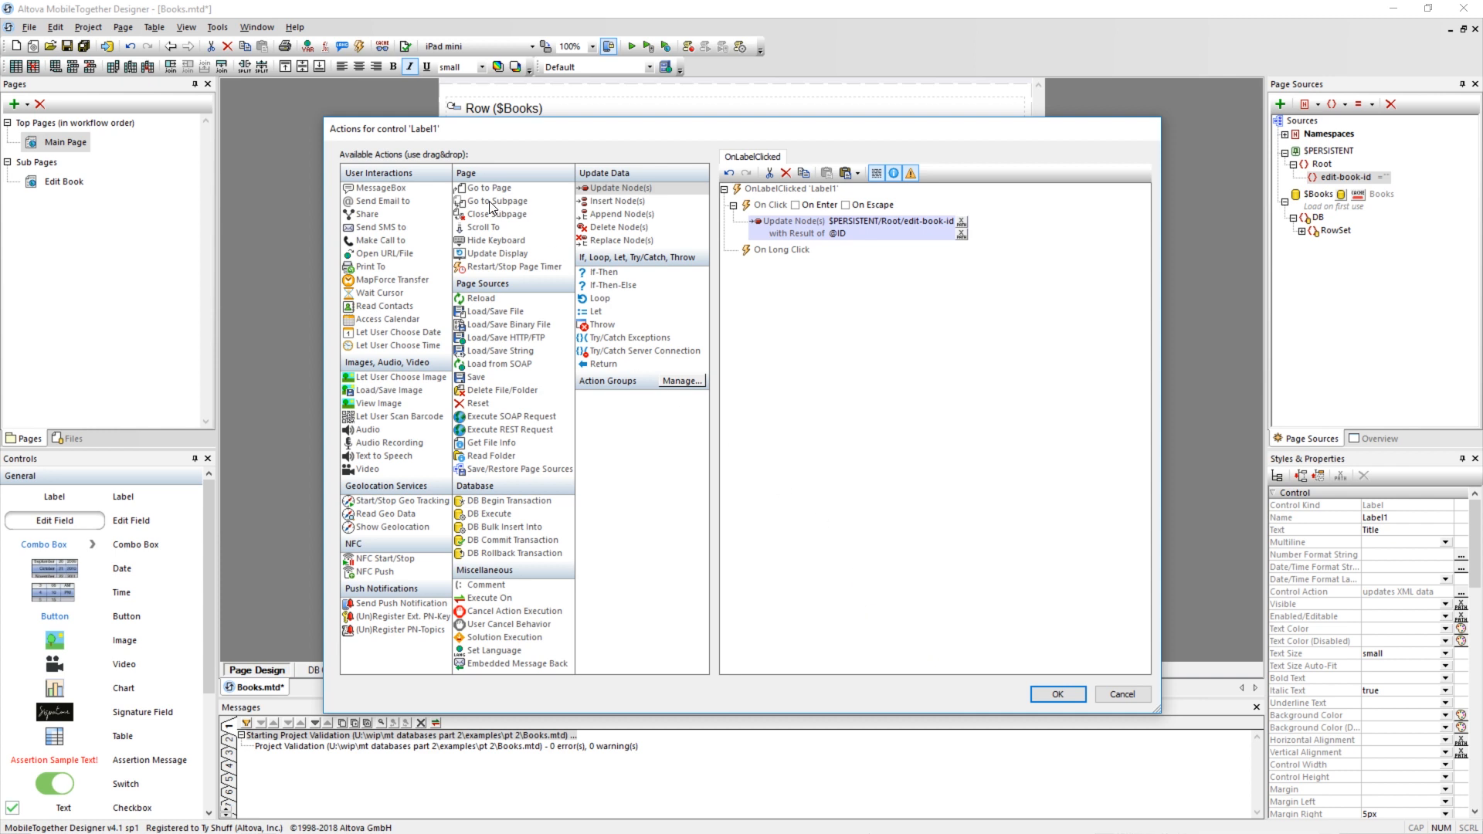
Below the update action, add a Go to Subpage action for Edit Book and a Reload action for $Books (DB).
drag(492, 206, 763, 240)
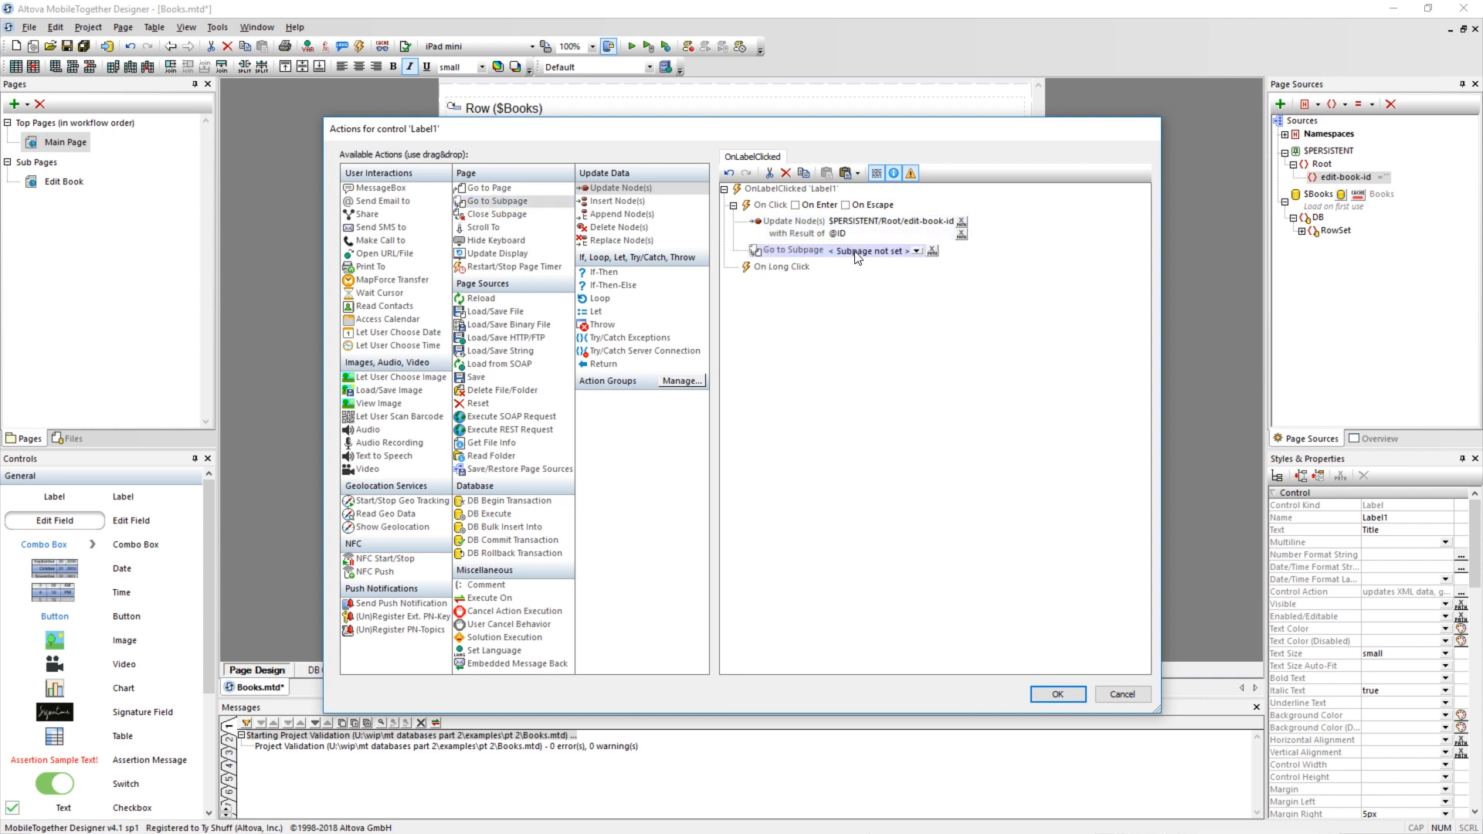
click(916, 251)
click(850, 270)
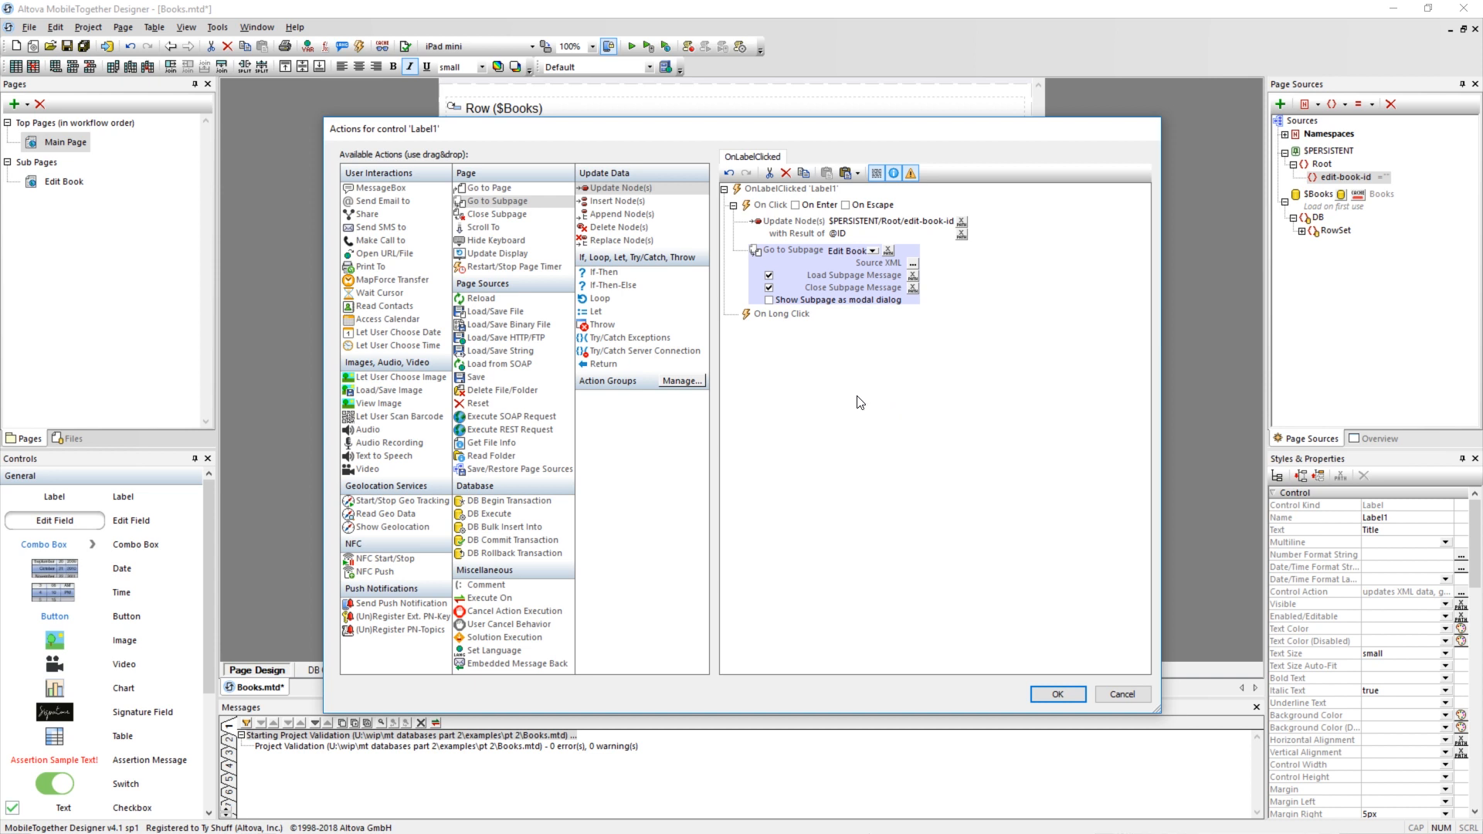
drag(479, 298, 776, 317)
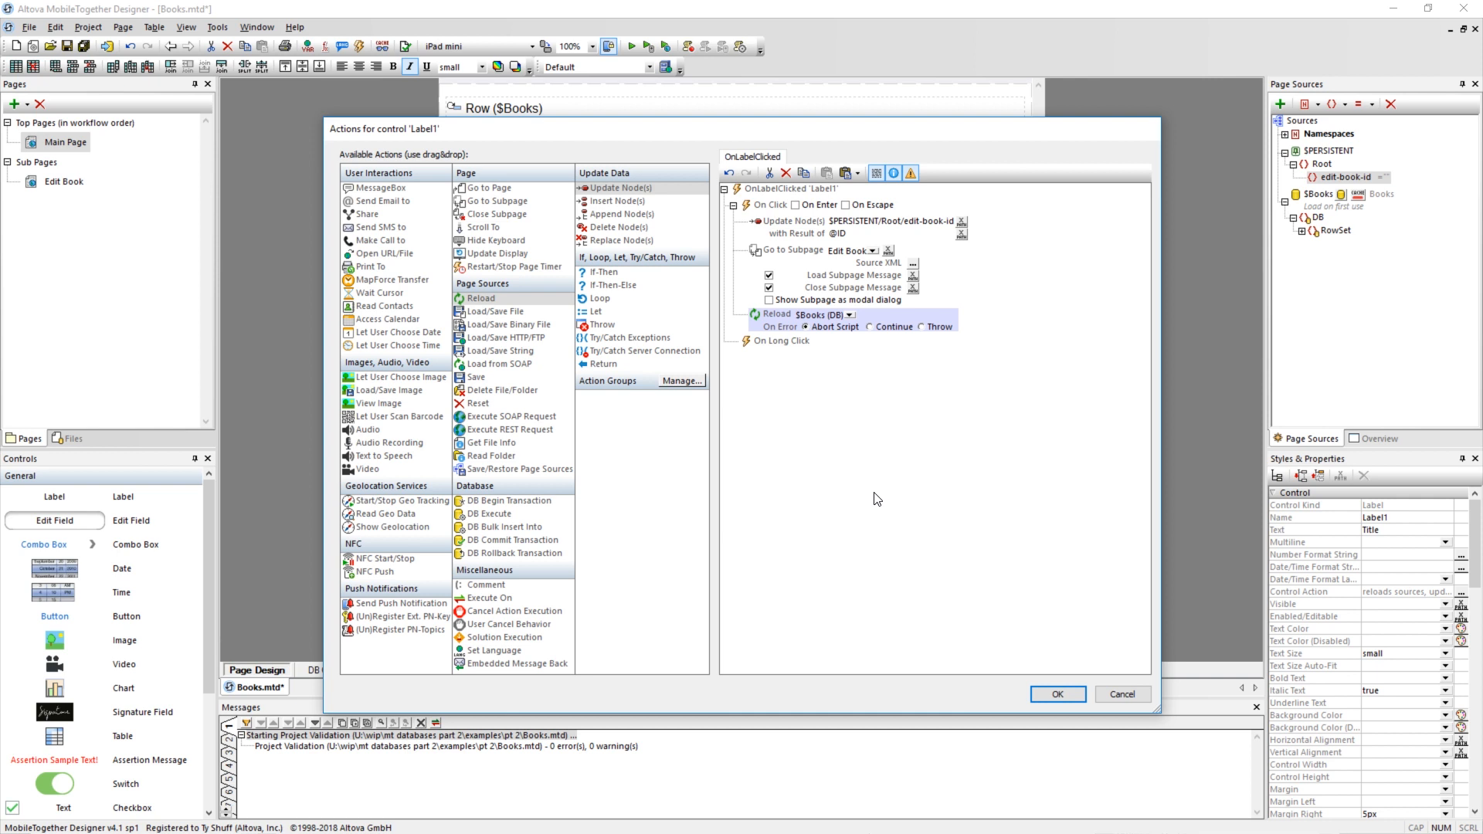
Turn the three On Click actions into an action group named Edit Existing Book and accept the label's actions.
shift+click(804, 222)
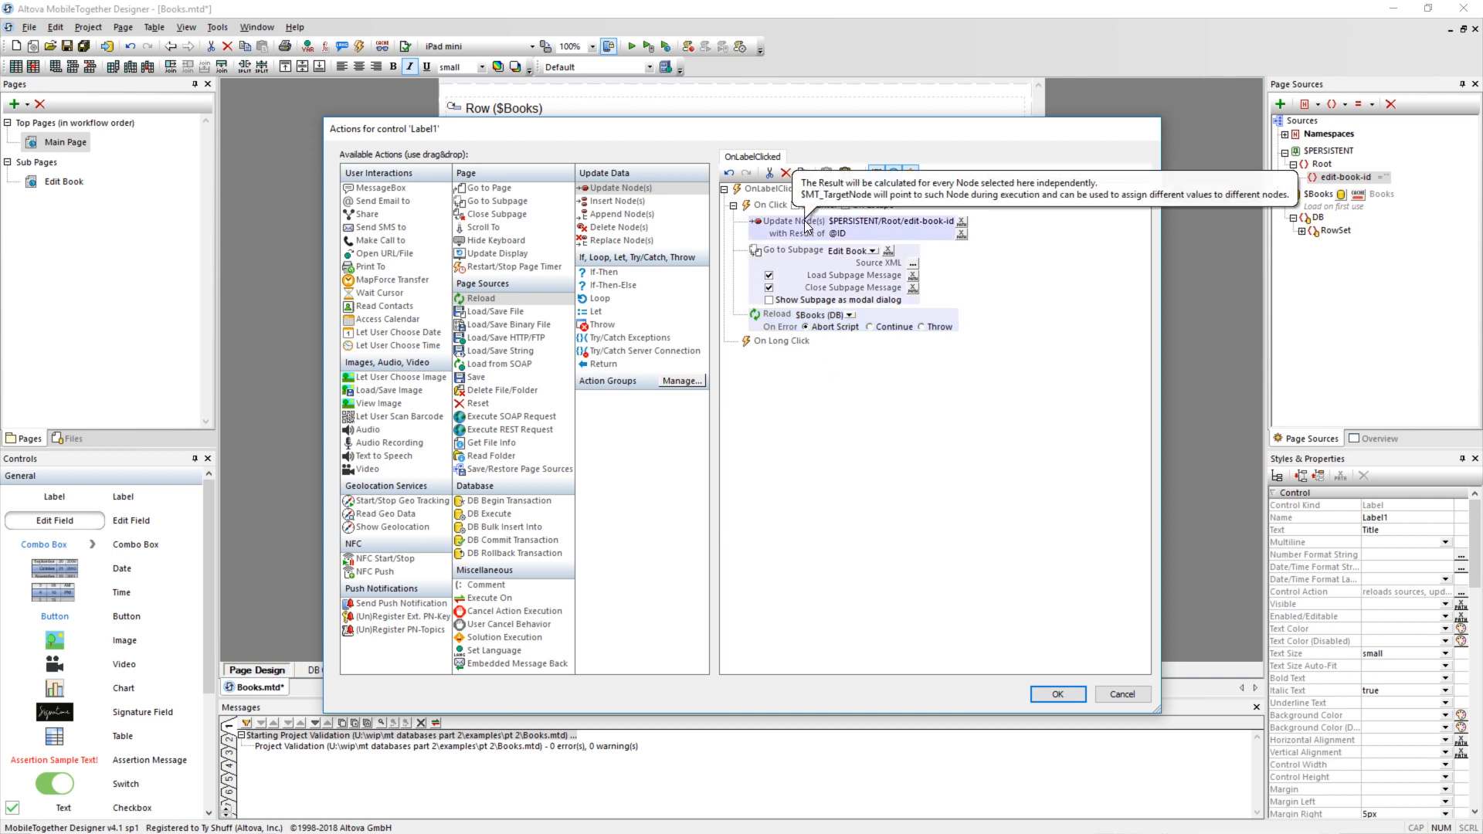
right_click(806, 224)
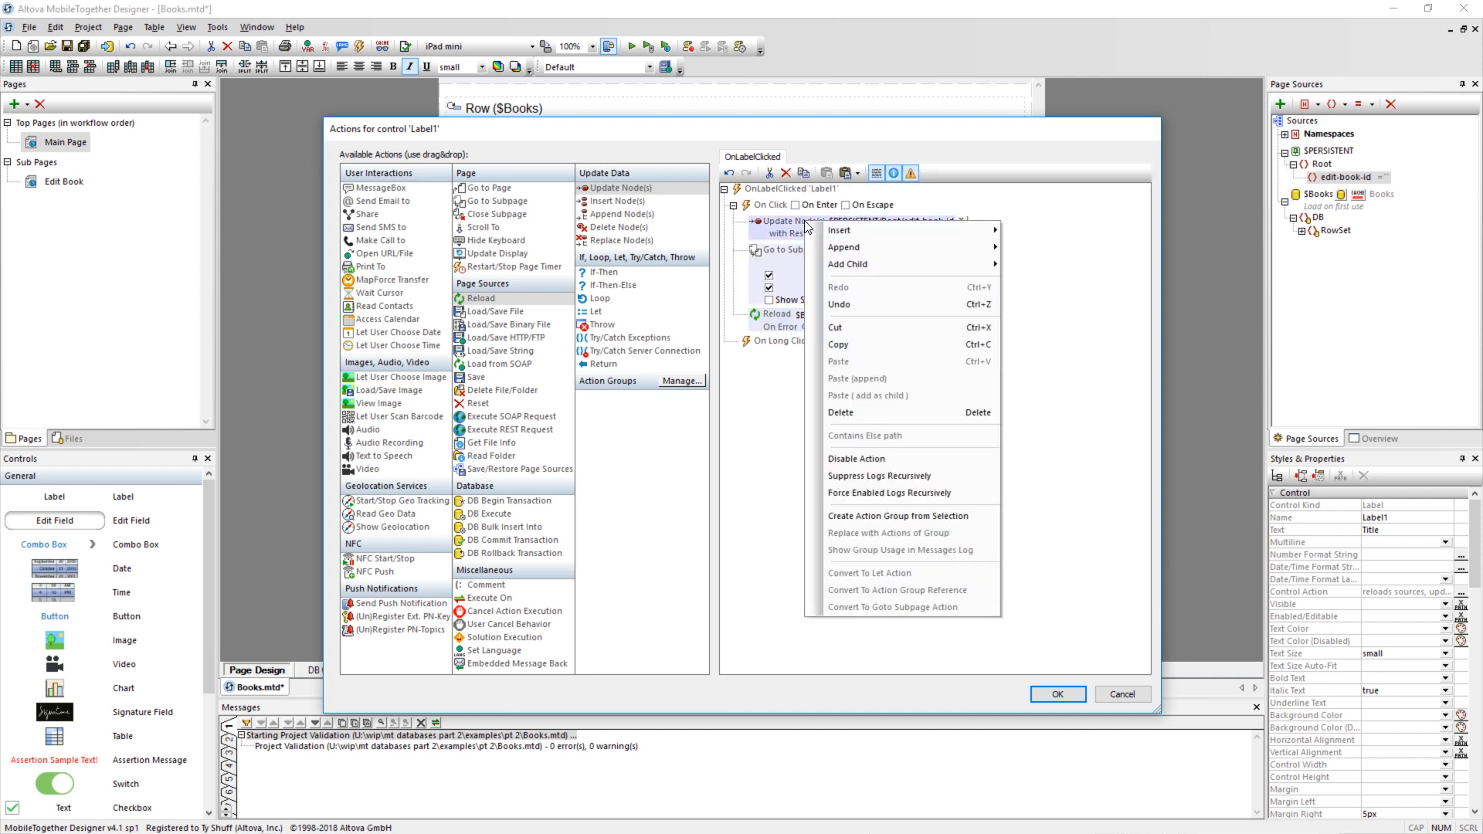
click(888, 519)
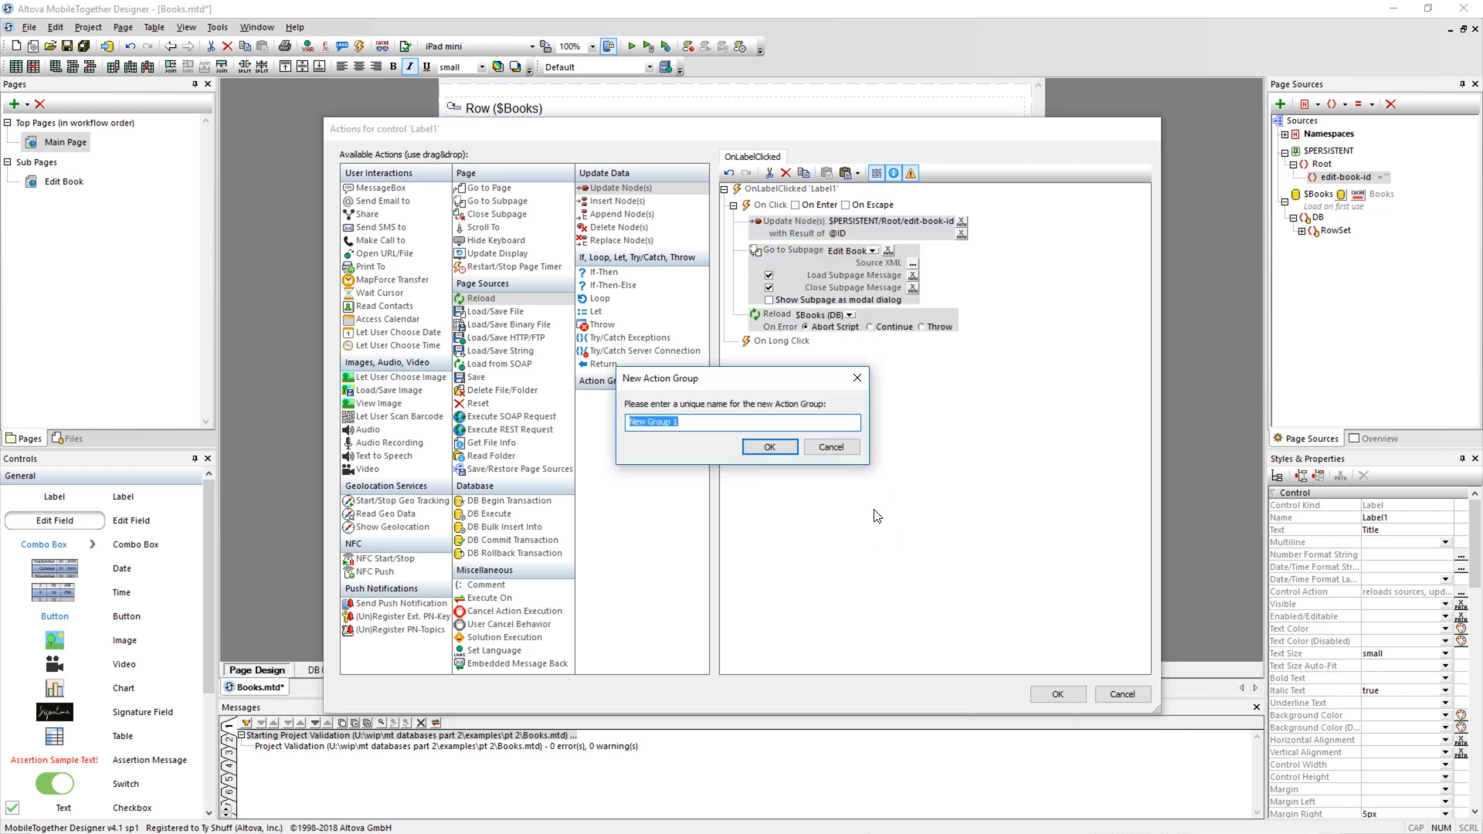
text(Edit Existing Book)
click(744, 448)
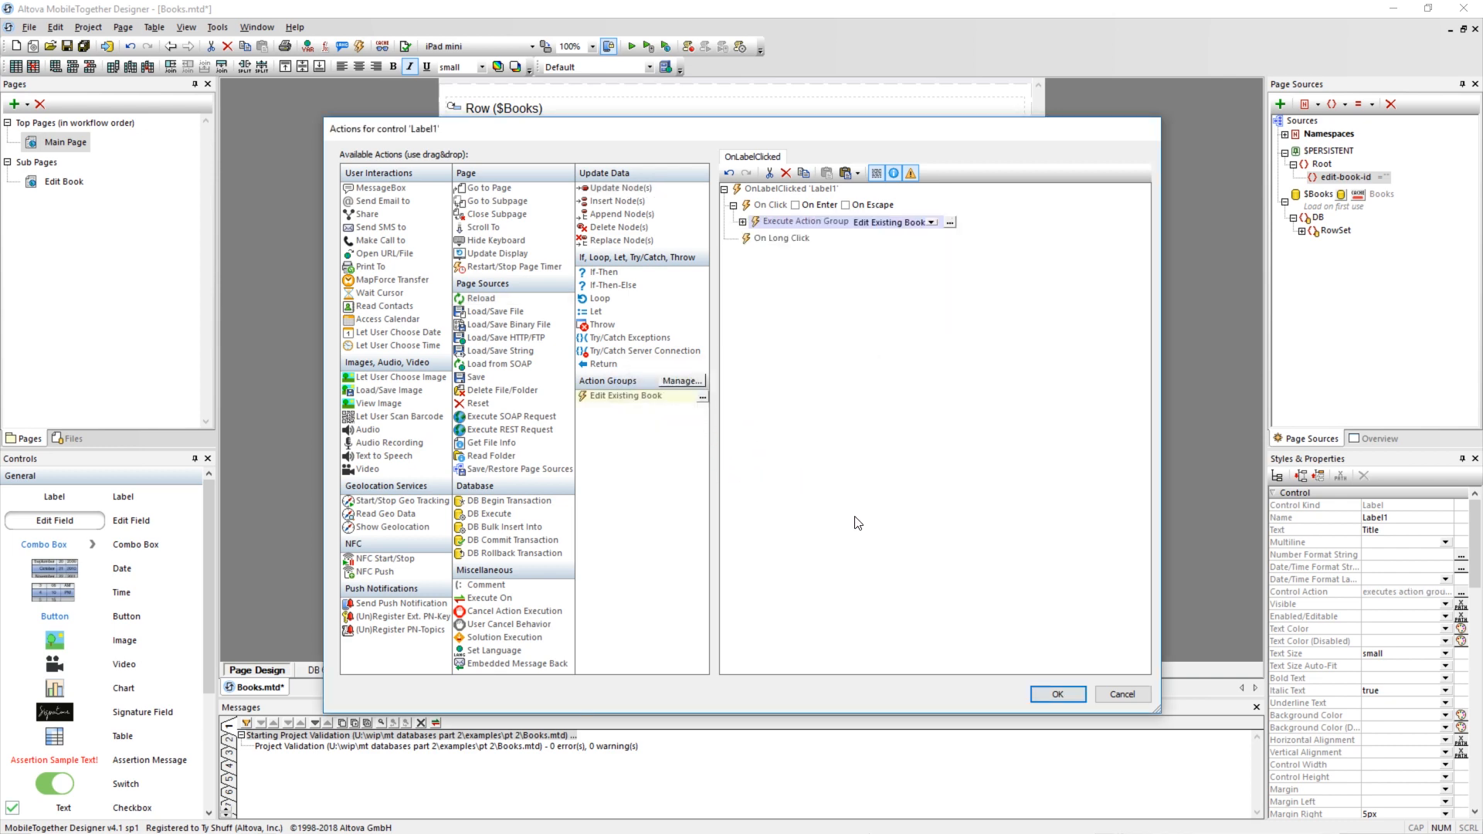
click(1055, 694)
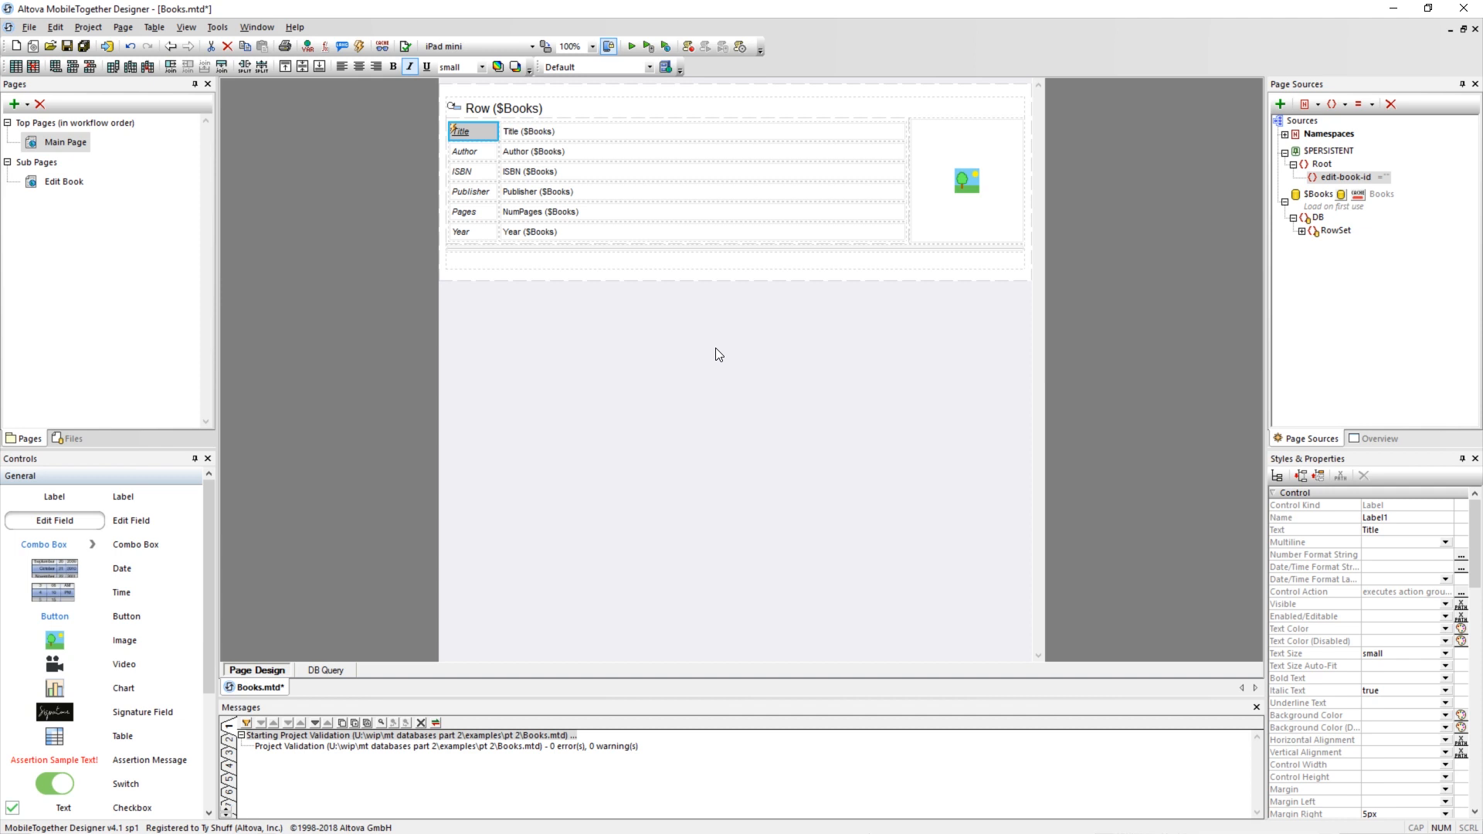
Copy the Title label's actions and paste them onto all the labels and the image in the book table.
right_click(482, 138)
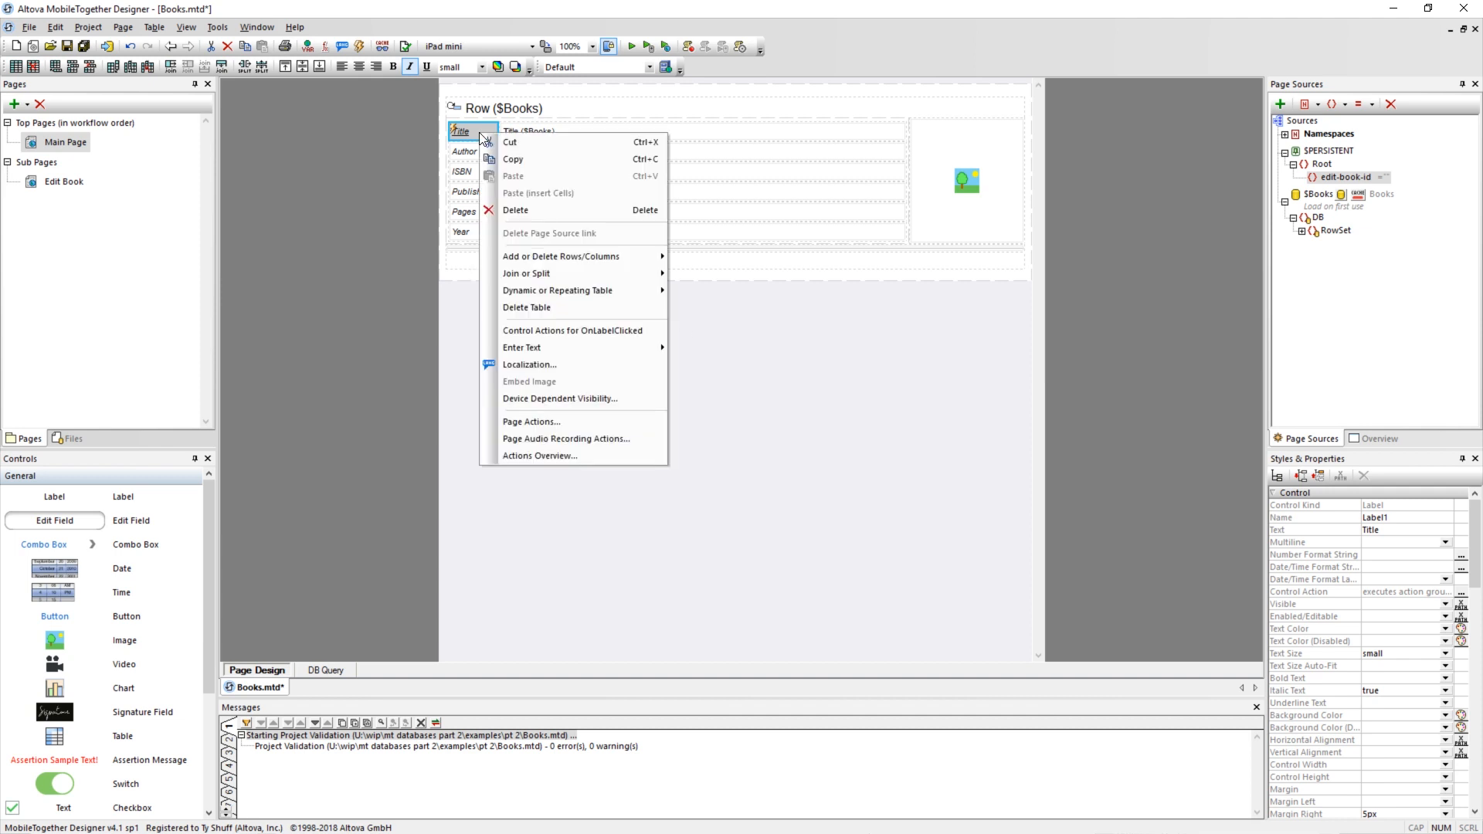
click(511, 158)
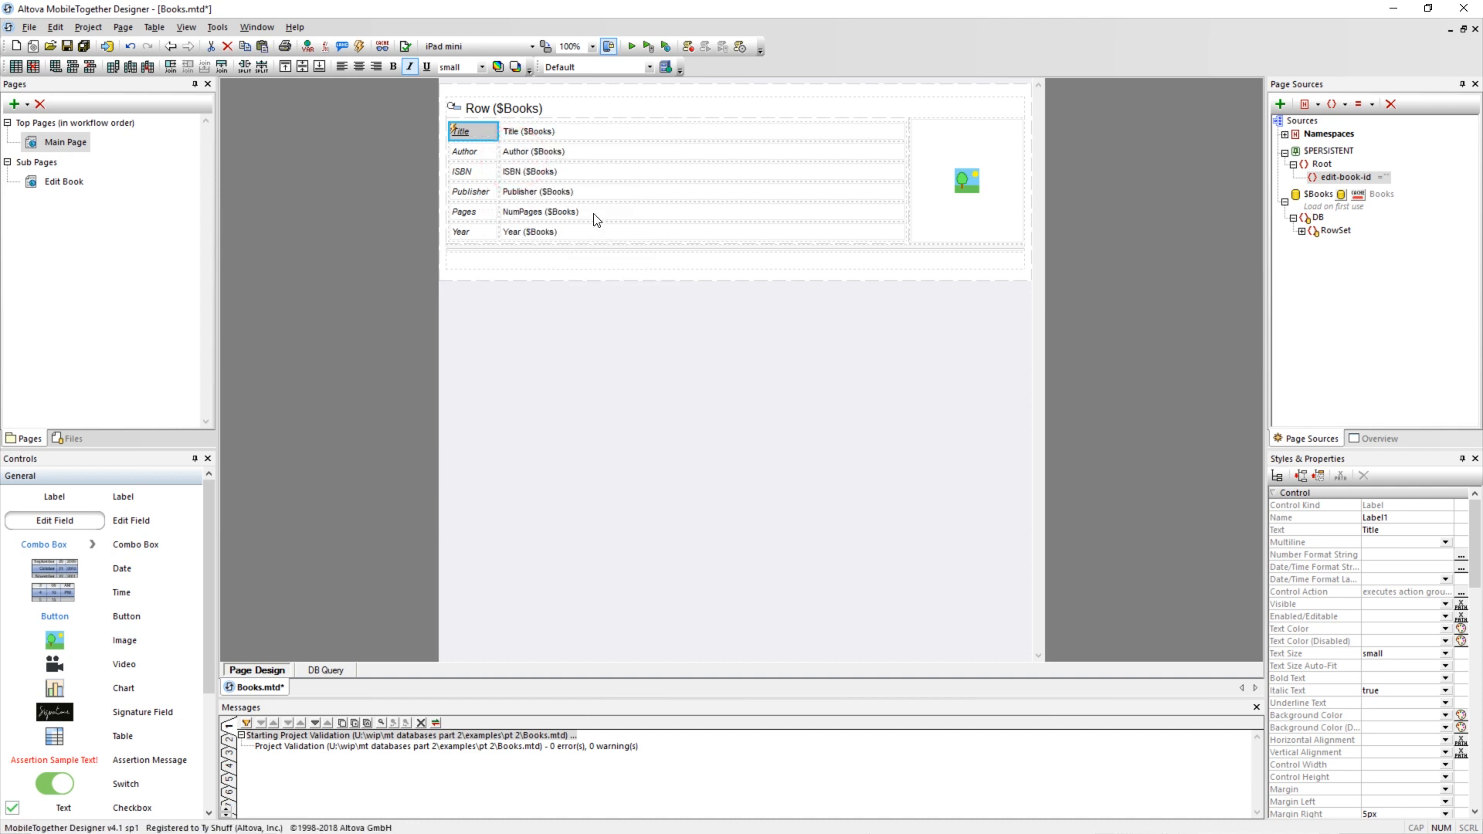
key(ctrl+a)
right_click(966, 210)
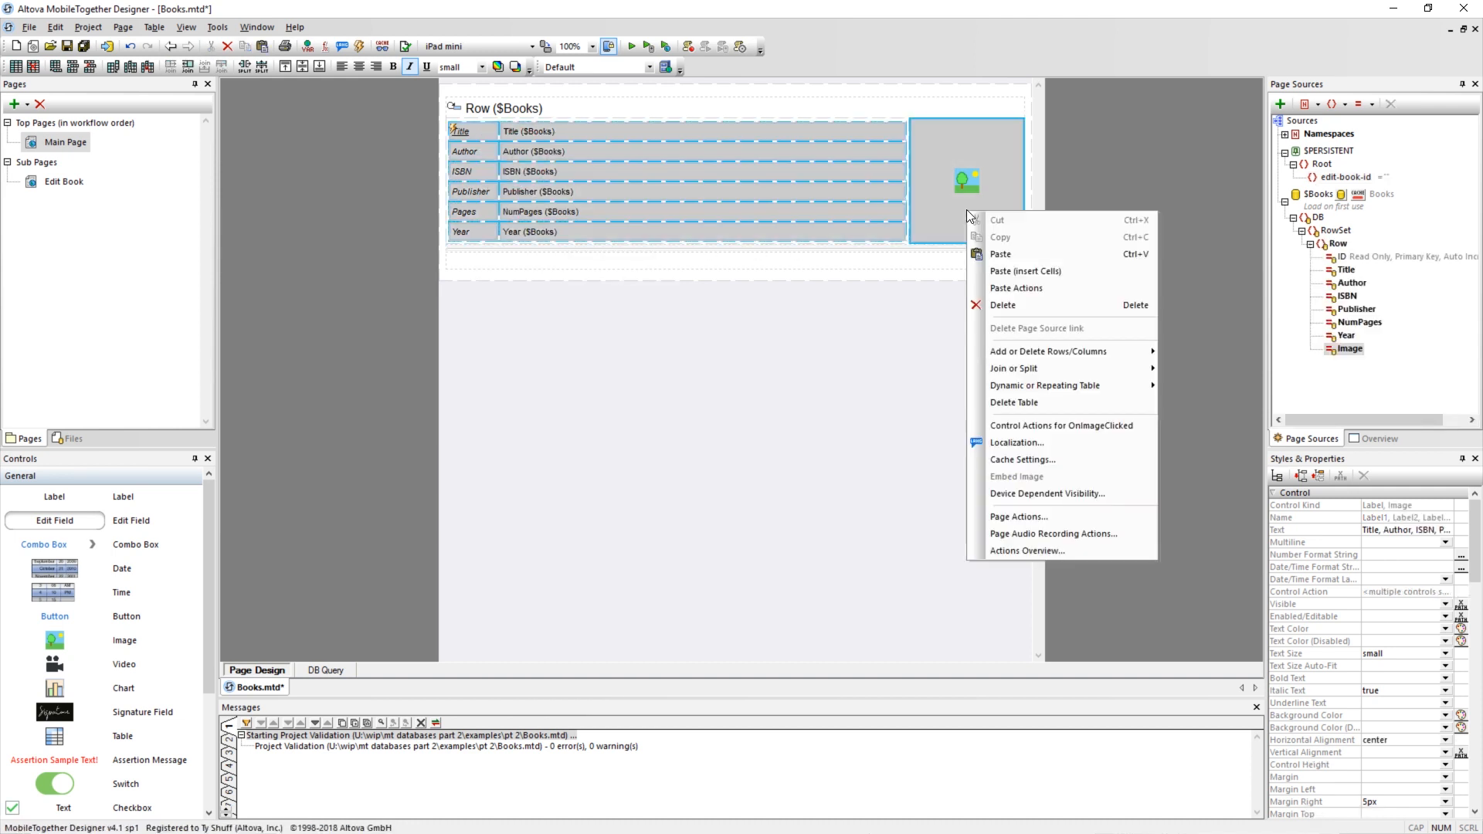
click(1002, 288)
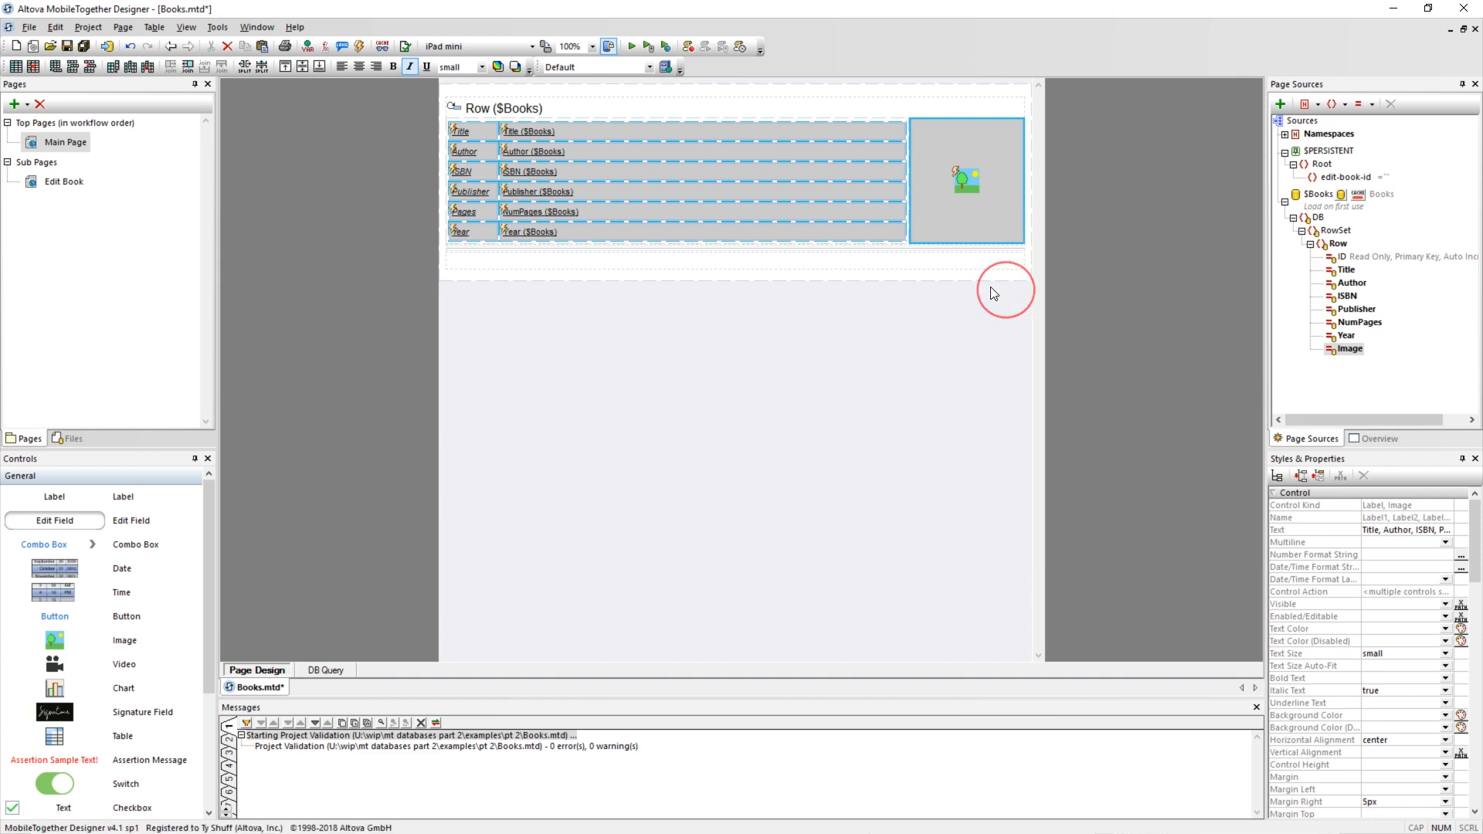
click(726, 374)
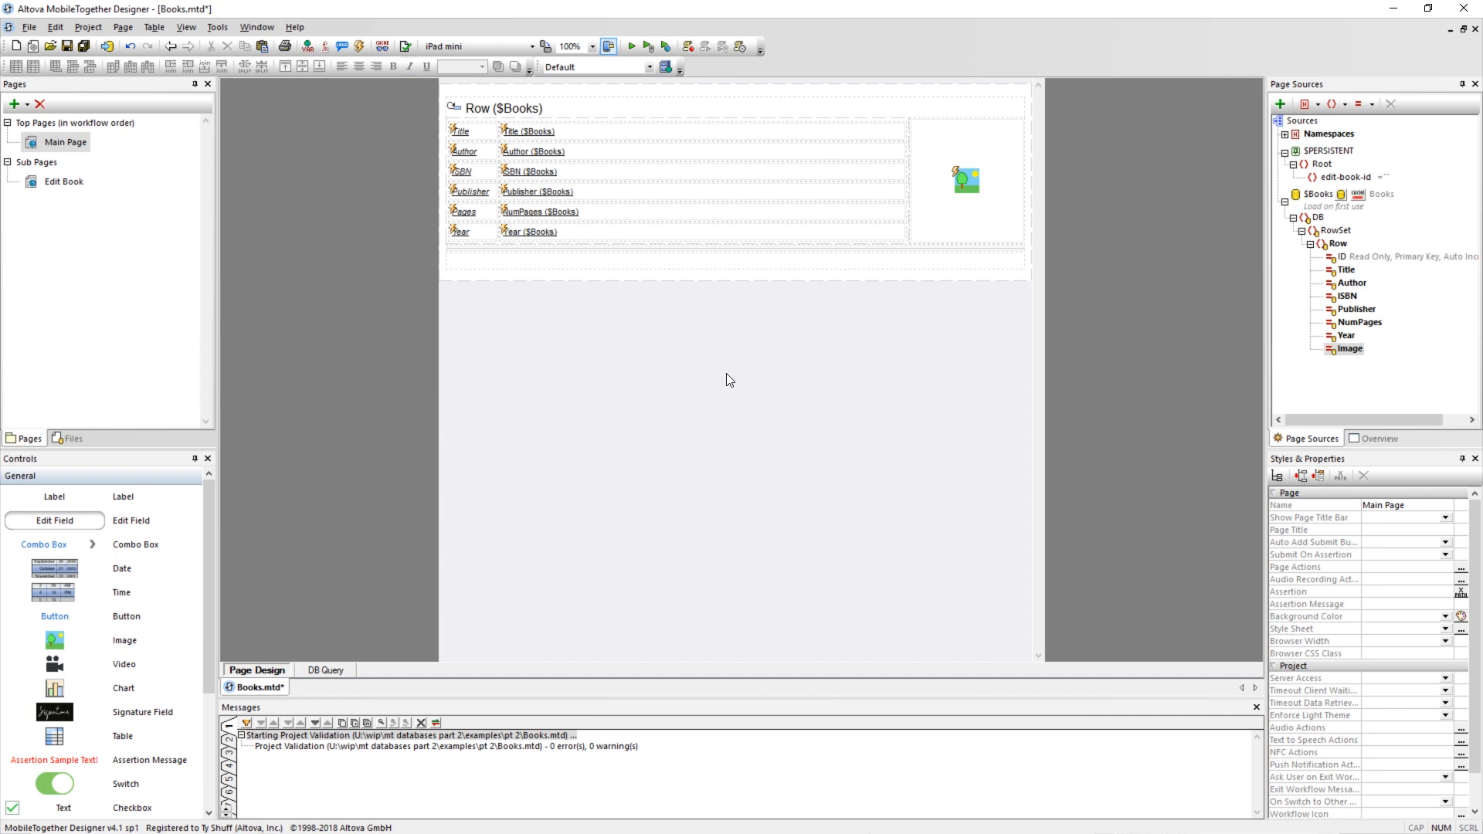
Turn off underlined text for all the labels in the book table by setting Underline Text to false.
click(463, 129)
shift+click(553, 231)
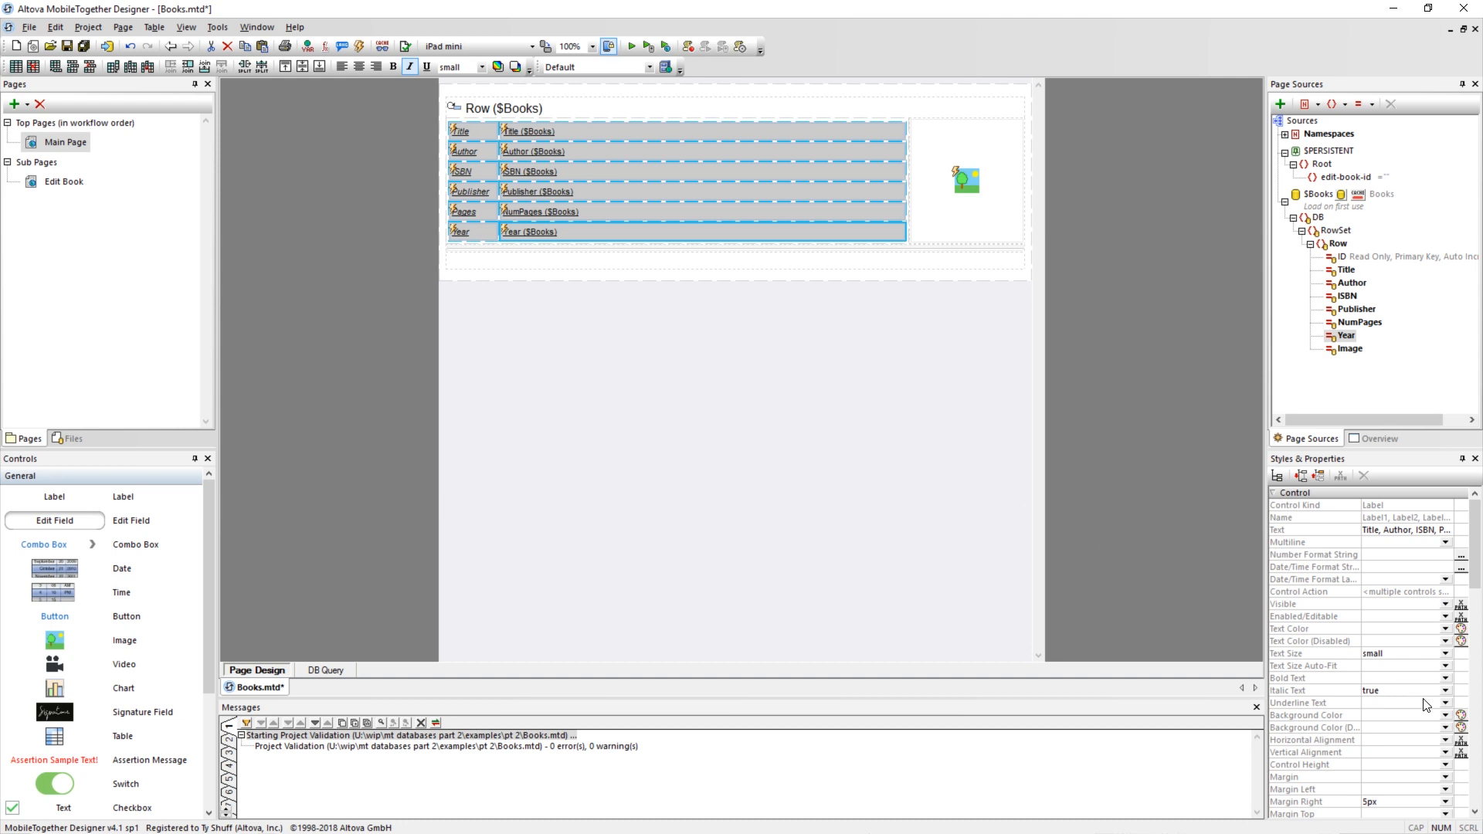
click(1445, 703)
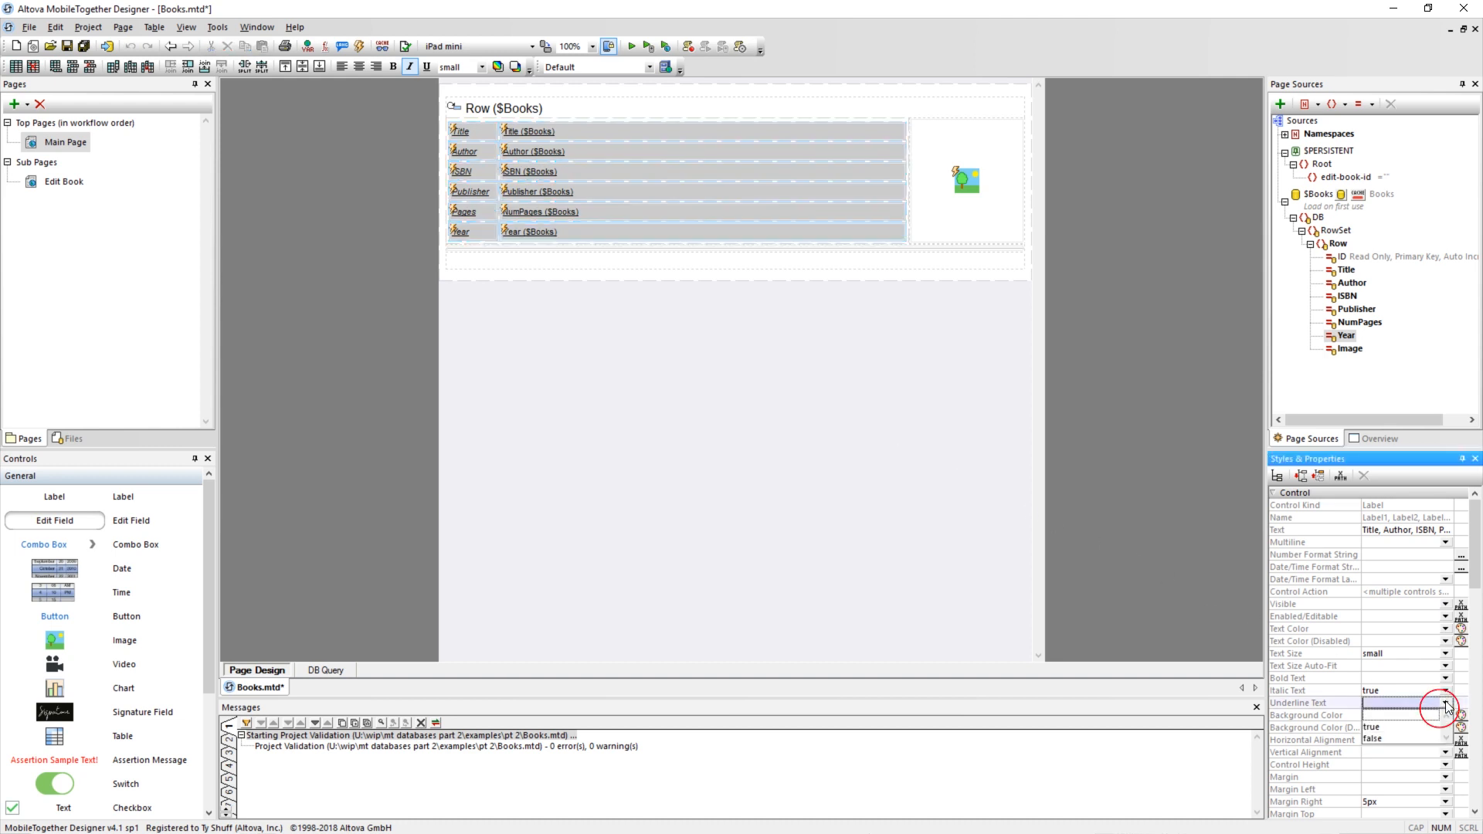
click(1387, 739)
click(721, 387)
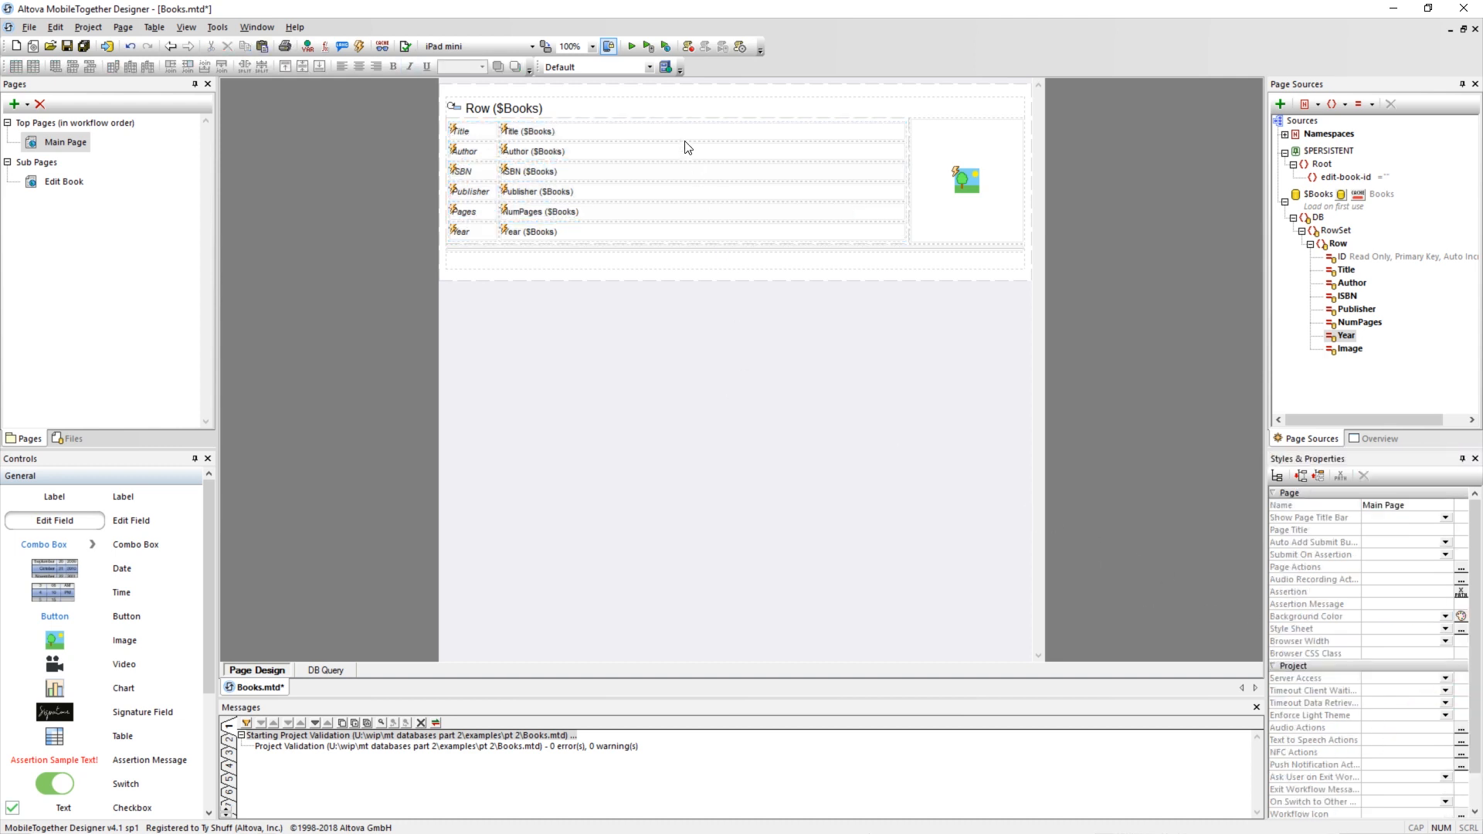
Simulate the app, open the Edit Book page from the first and third books, and check the edit-book-id value in $PERSISTENT.
click(632, 47)
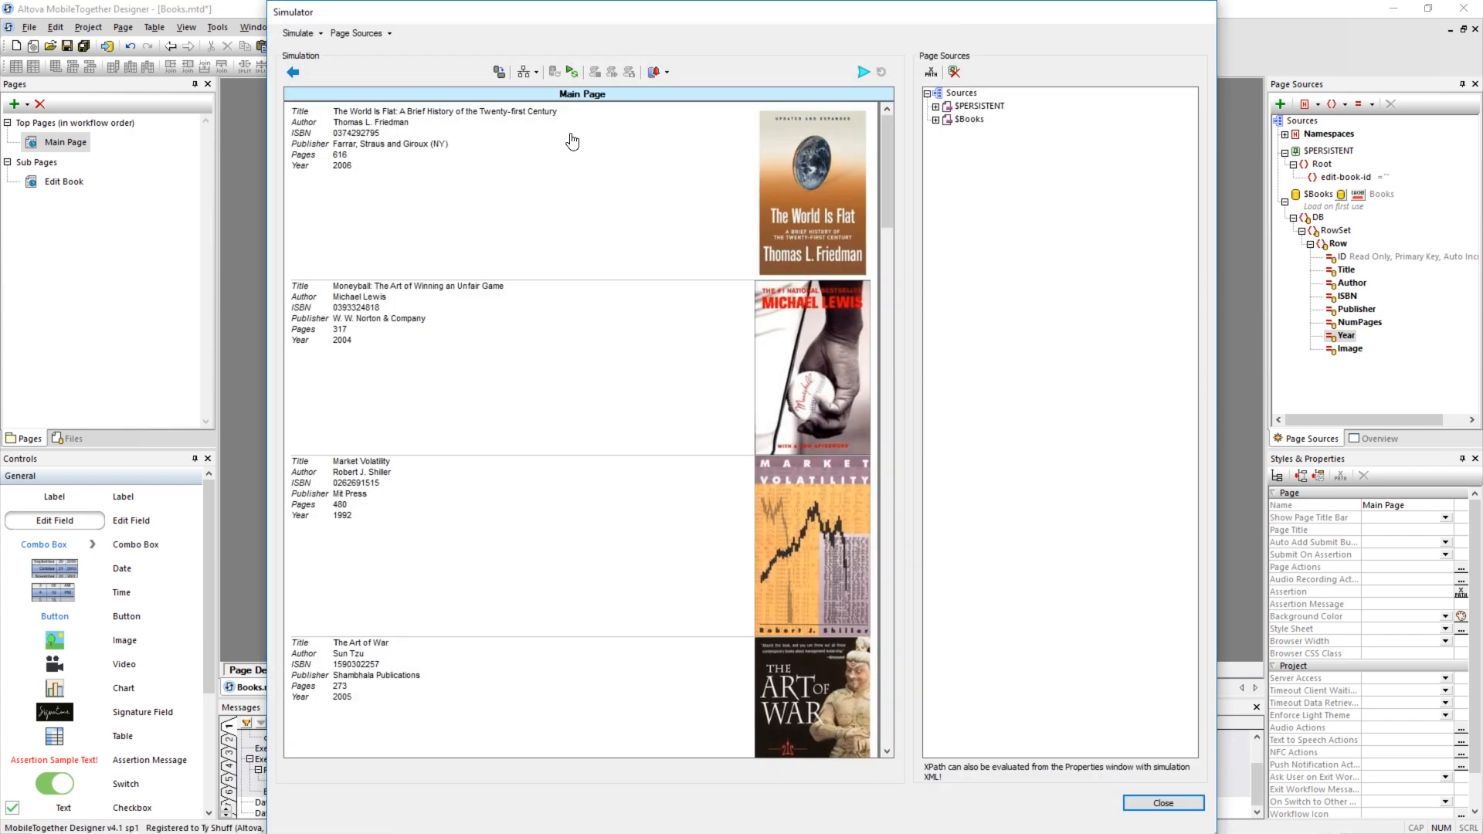
click(570, 141)
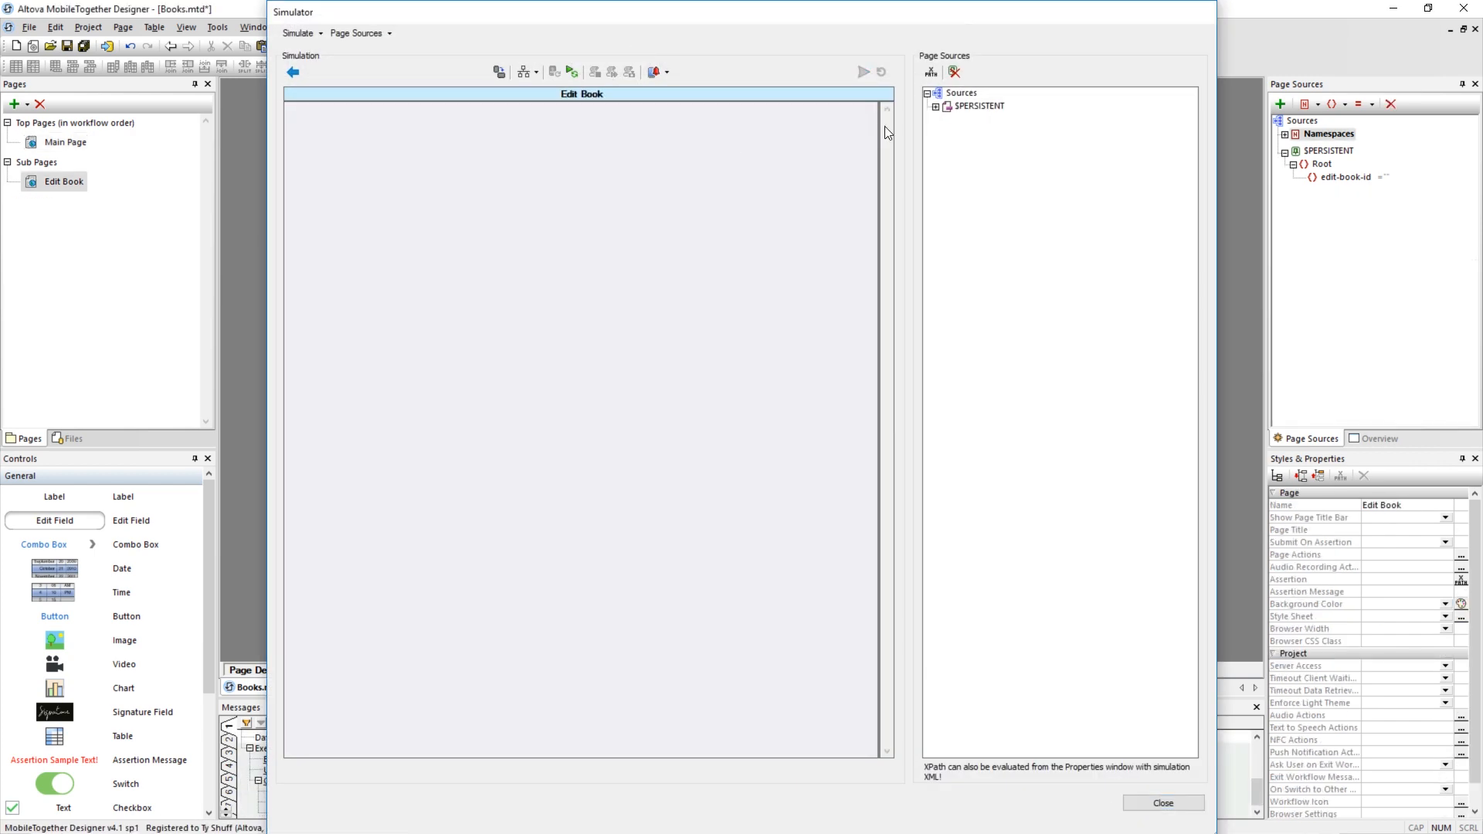
click(935, 106)
click(944, 120)
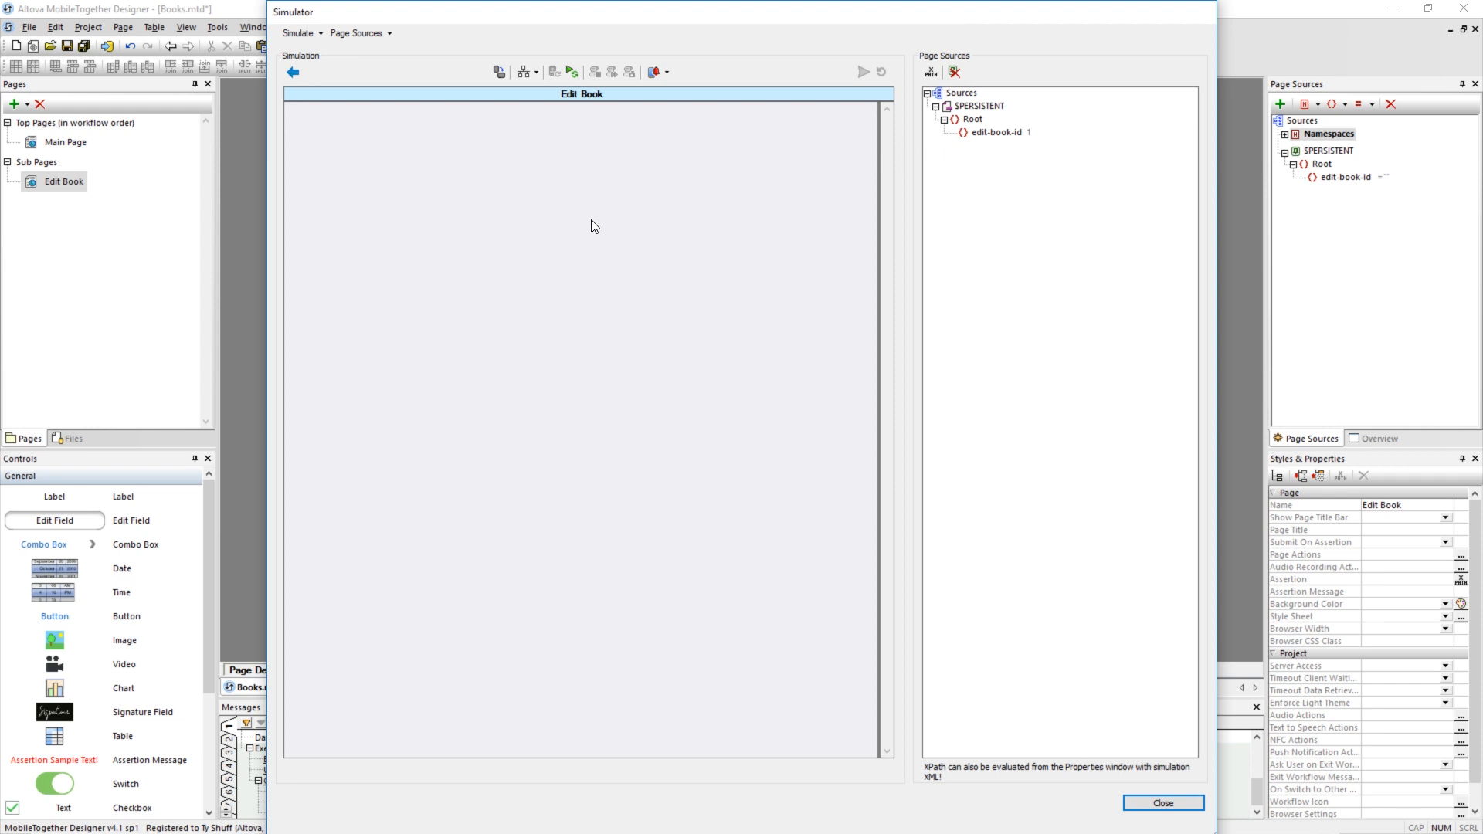
click(294, 73)
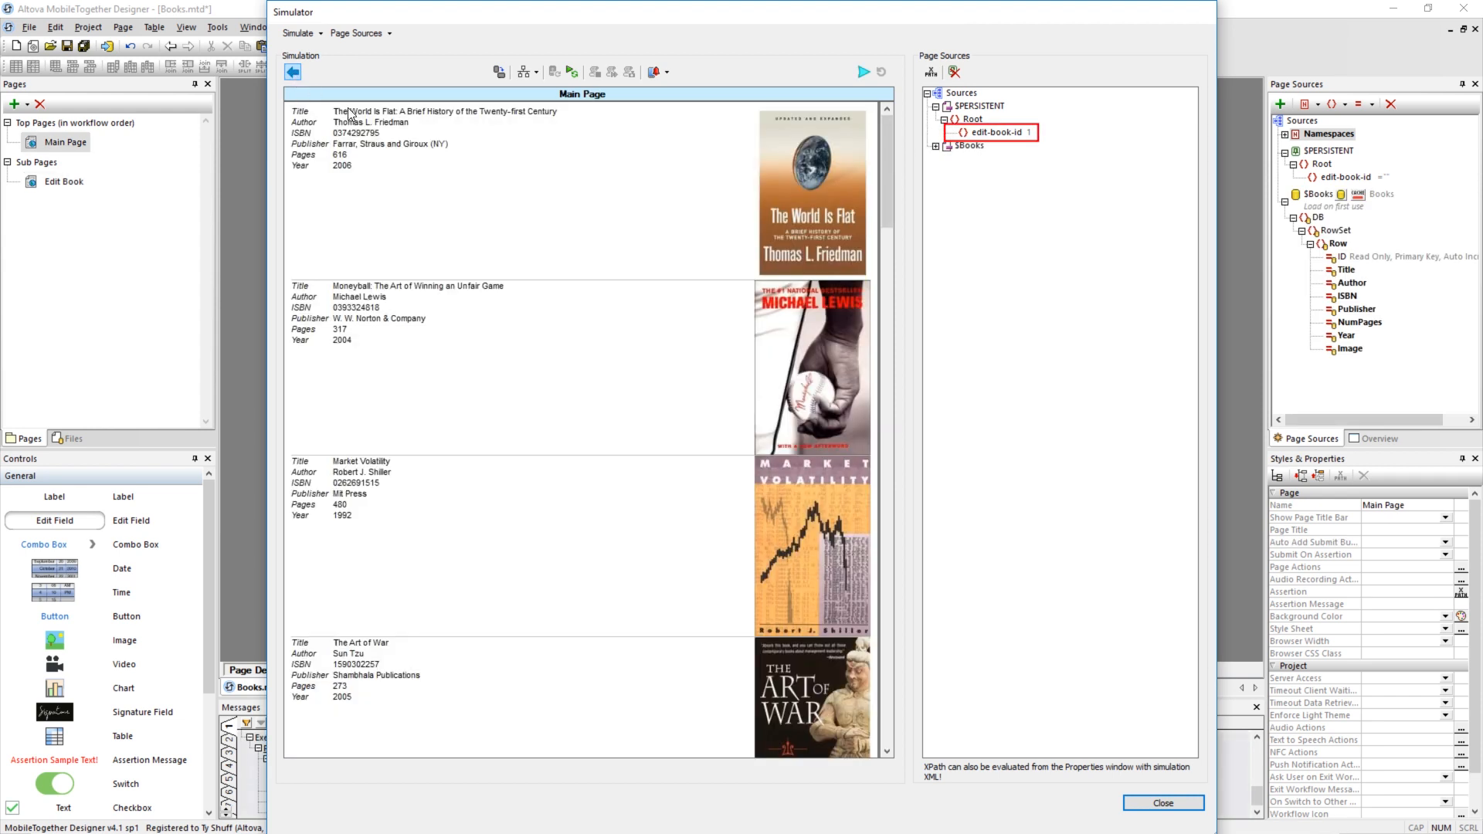
click(338, 485)
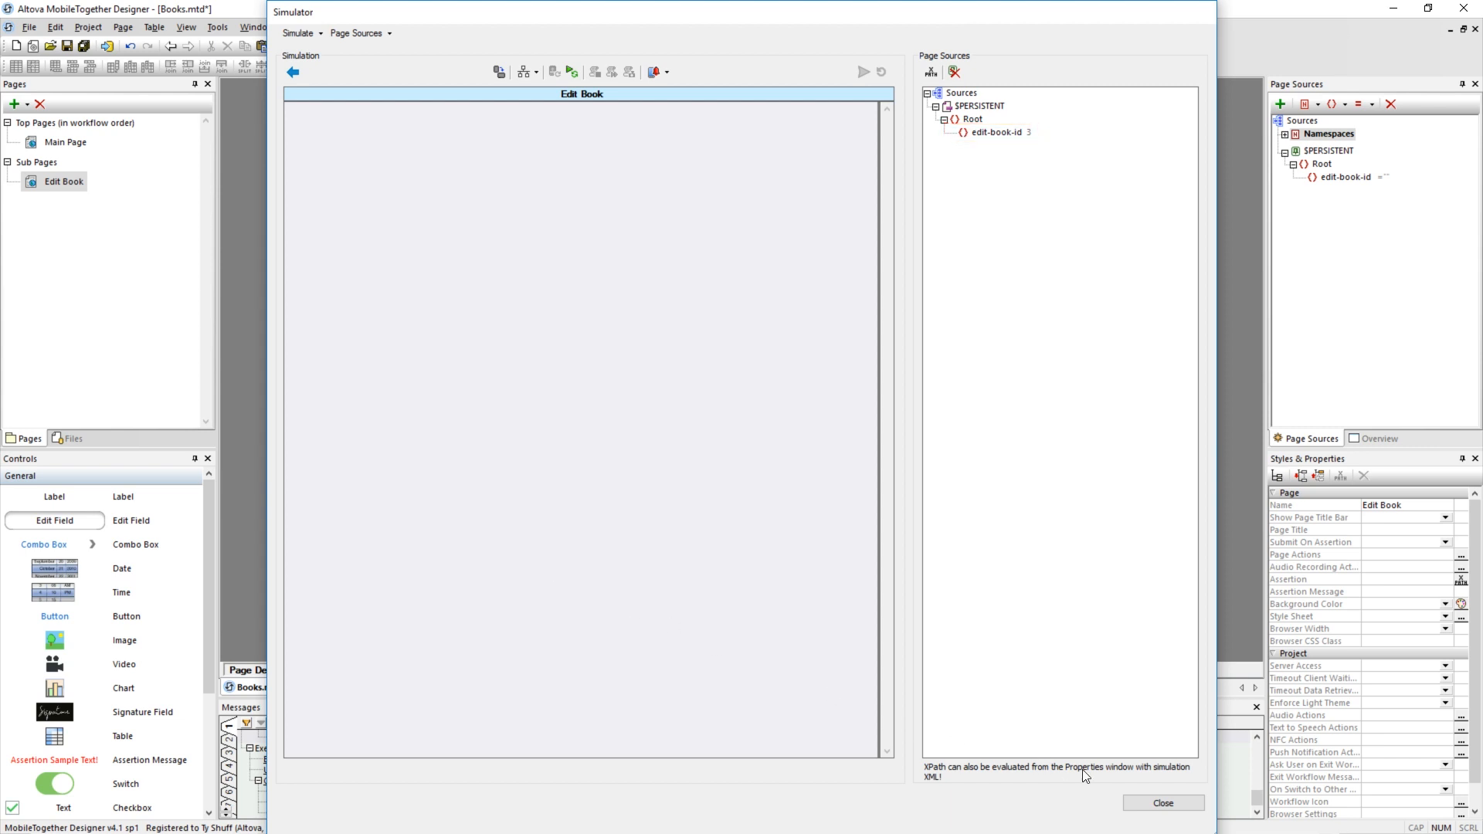
click(1163, 803)
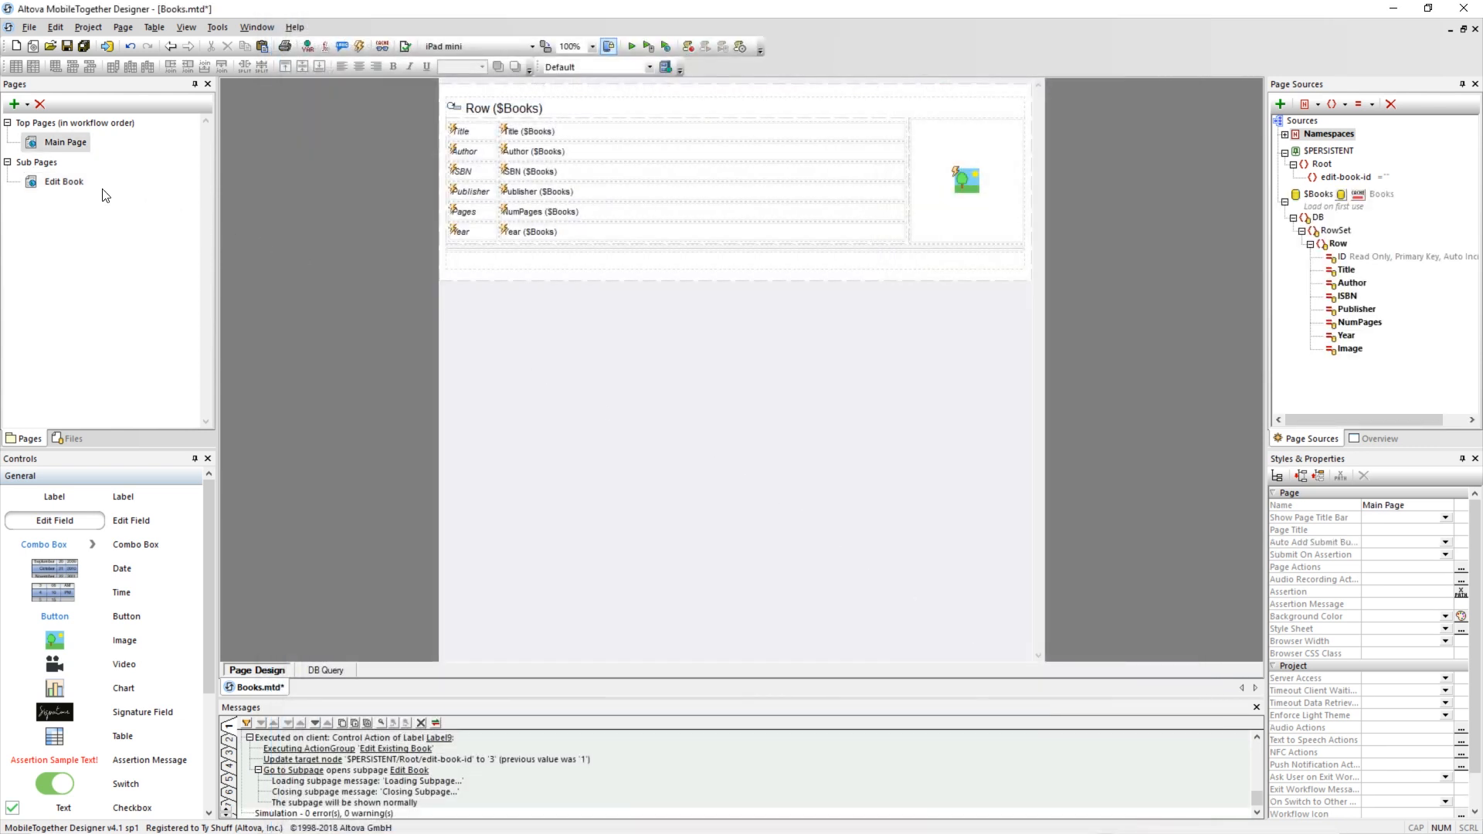
On the Edit Book page, add a new DB structure page source that loads on every page, using the existing Books connection.
click(60, 183)
click(755, 305)
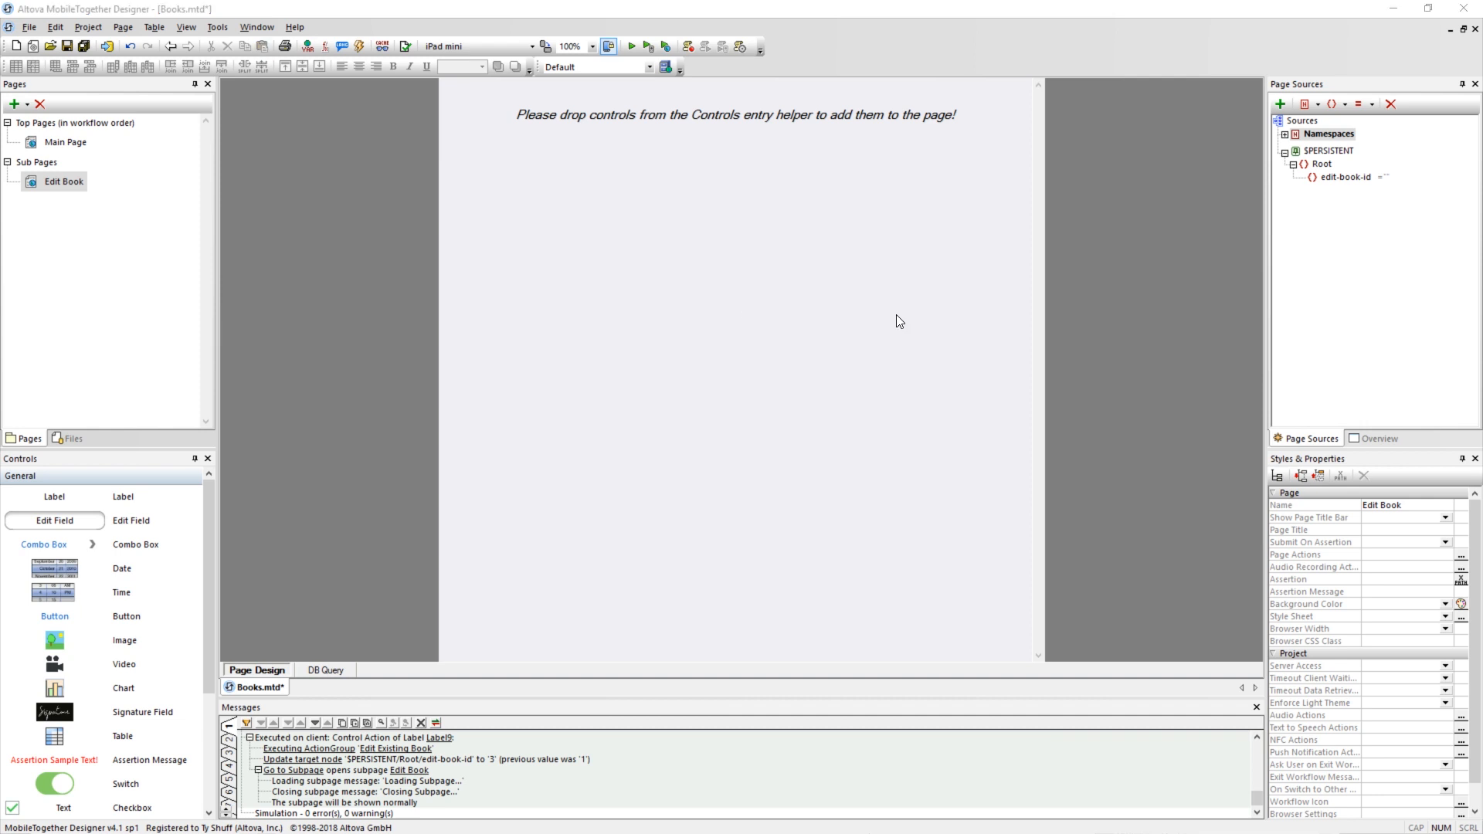
click(1279, 103)
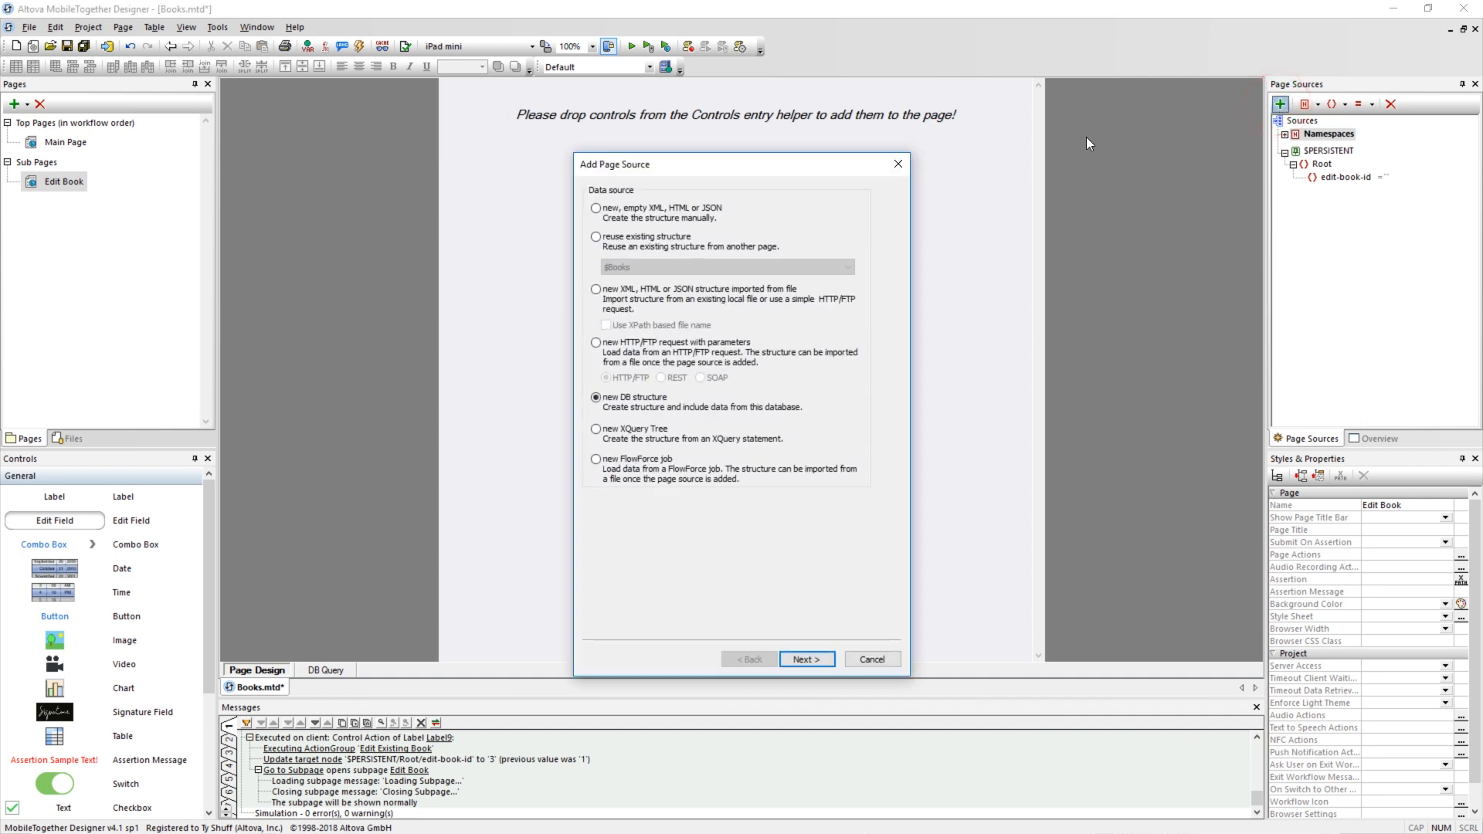
click(635, 397)
click(808, 660)
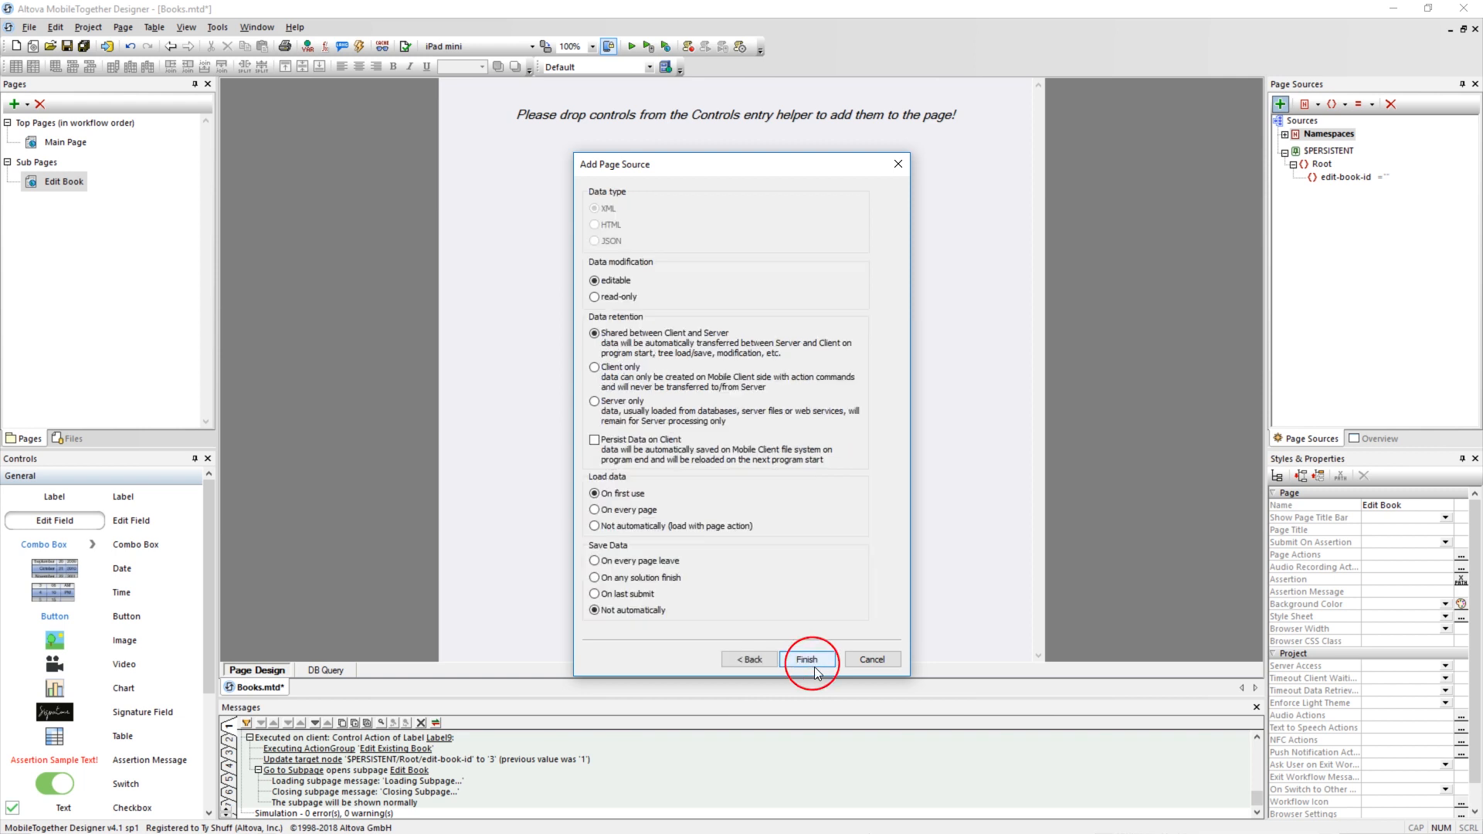
click(633, 511)
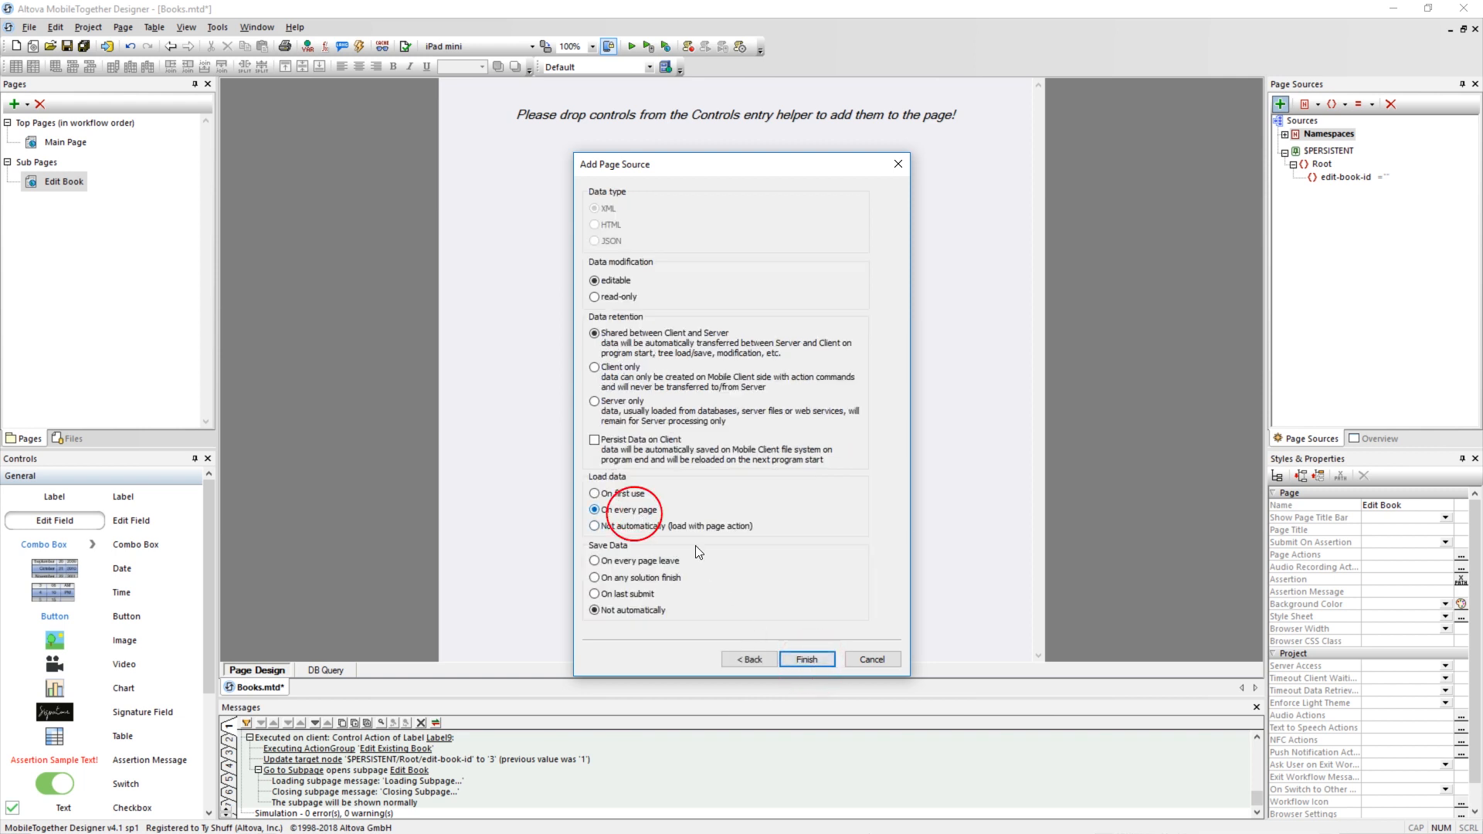
click(807, 661)
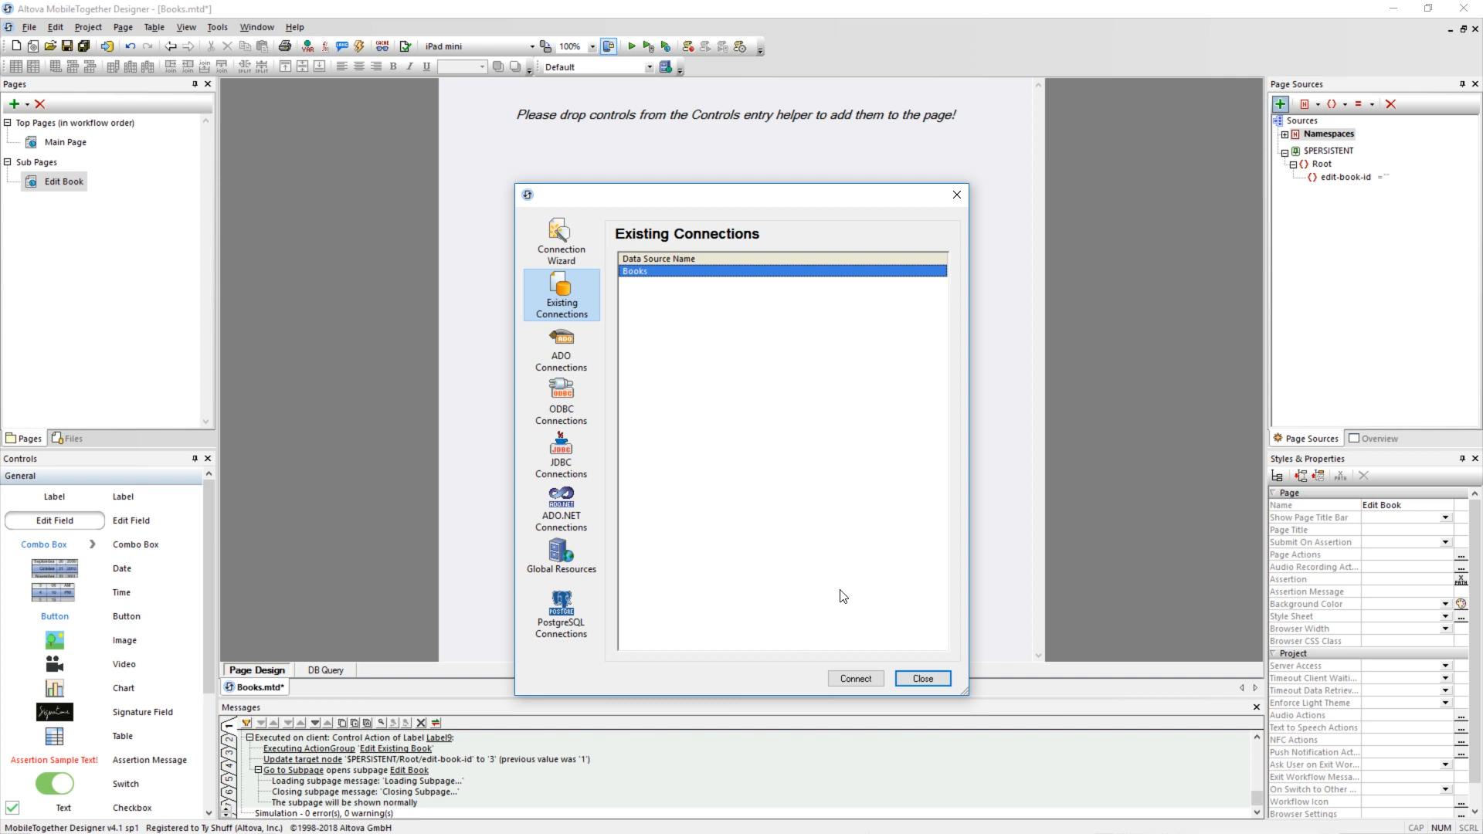
click(855, 678)
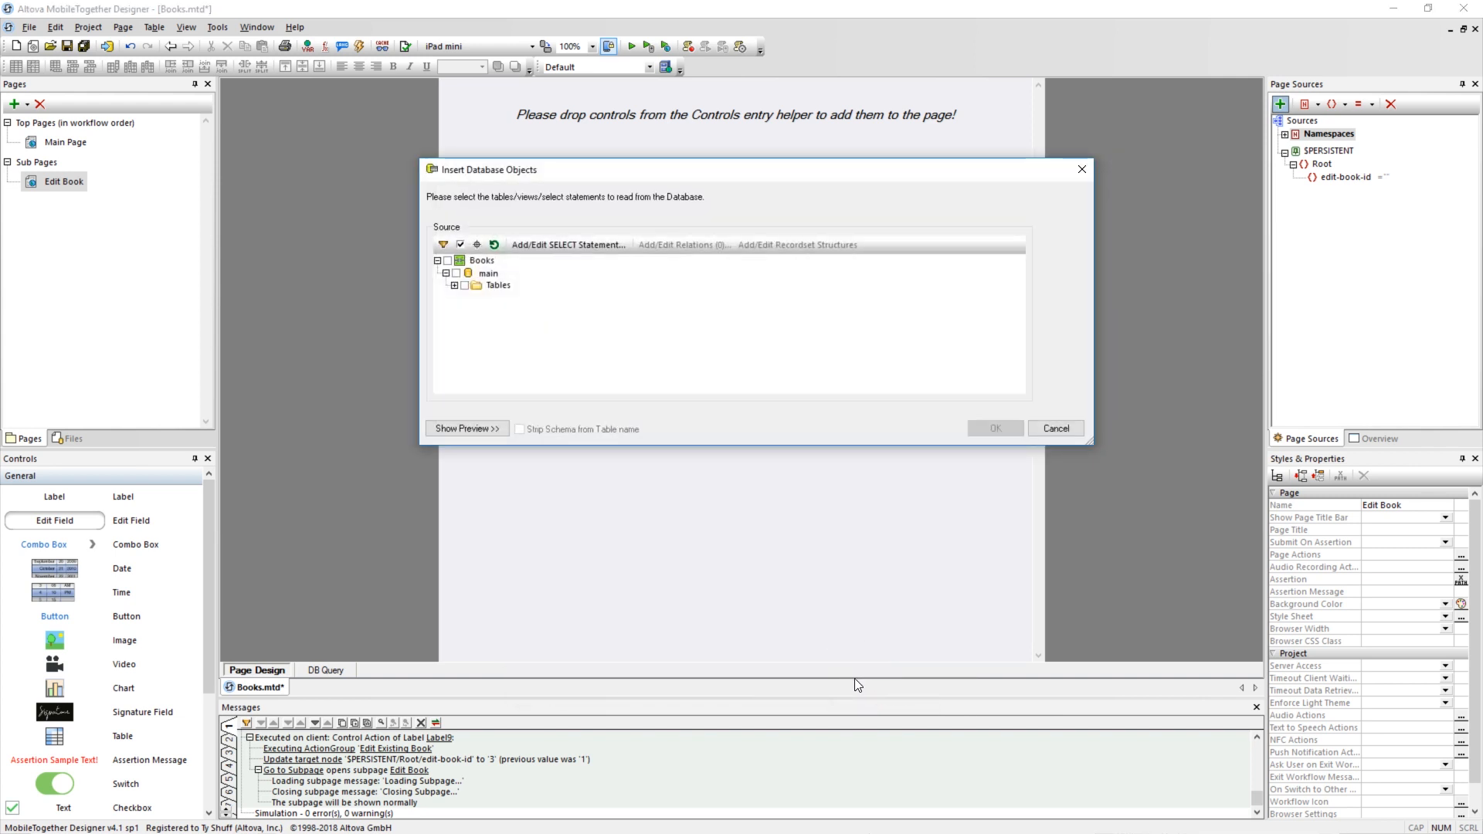
Start a new SELECT statement for the page source and enter SELECT * FROM Books WHERE ID = :ID.
click(454, 285)
click(566, 245)
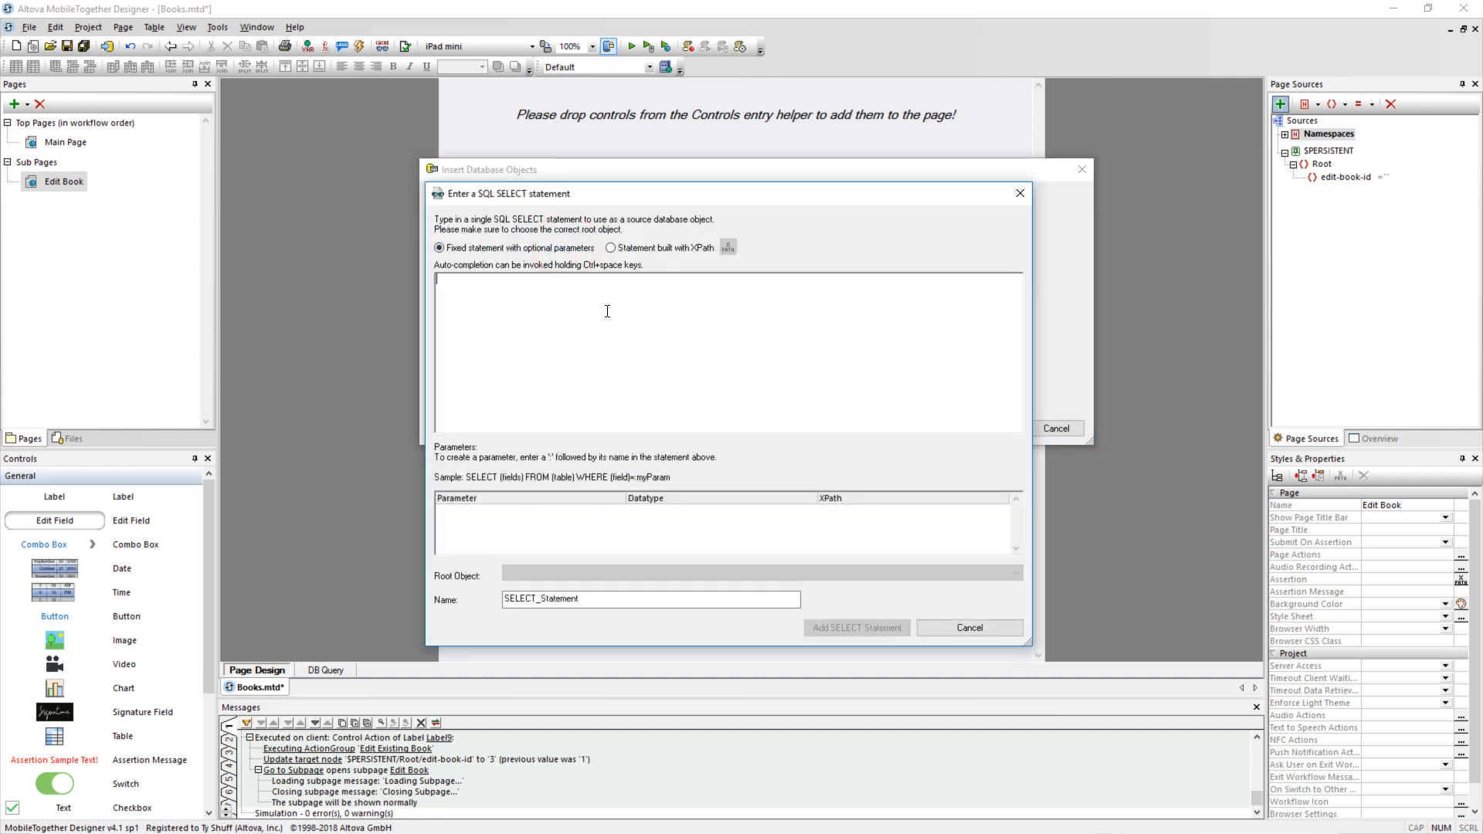
text(SELEC)
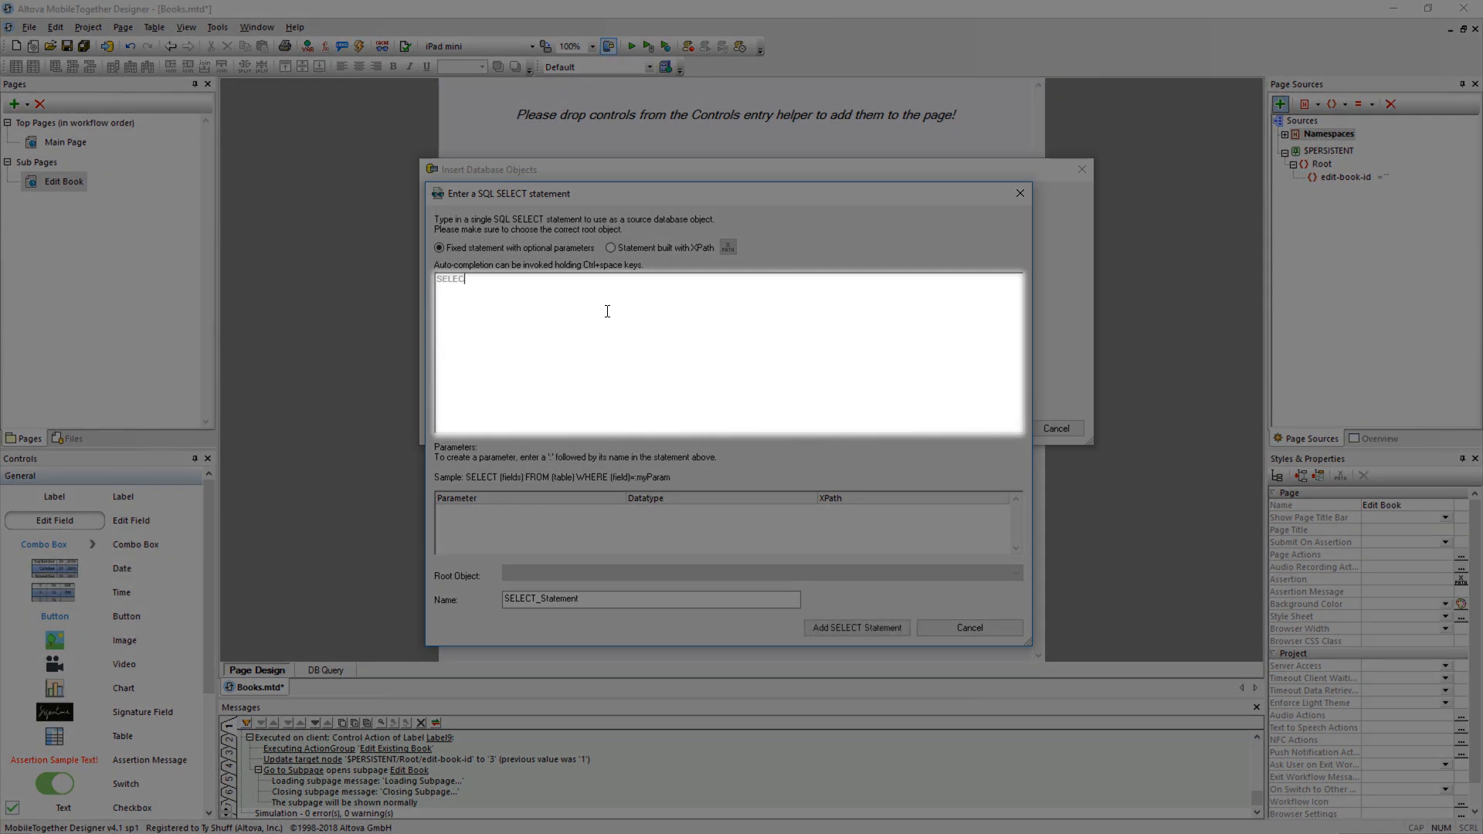
text(T * FROM Books WHERE ID =)
text(:ID)
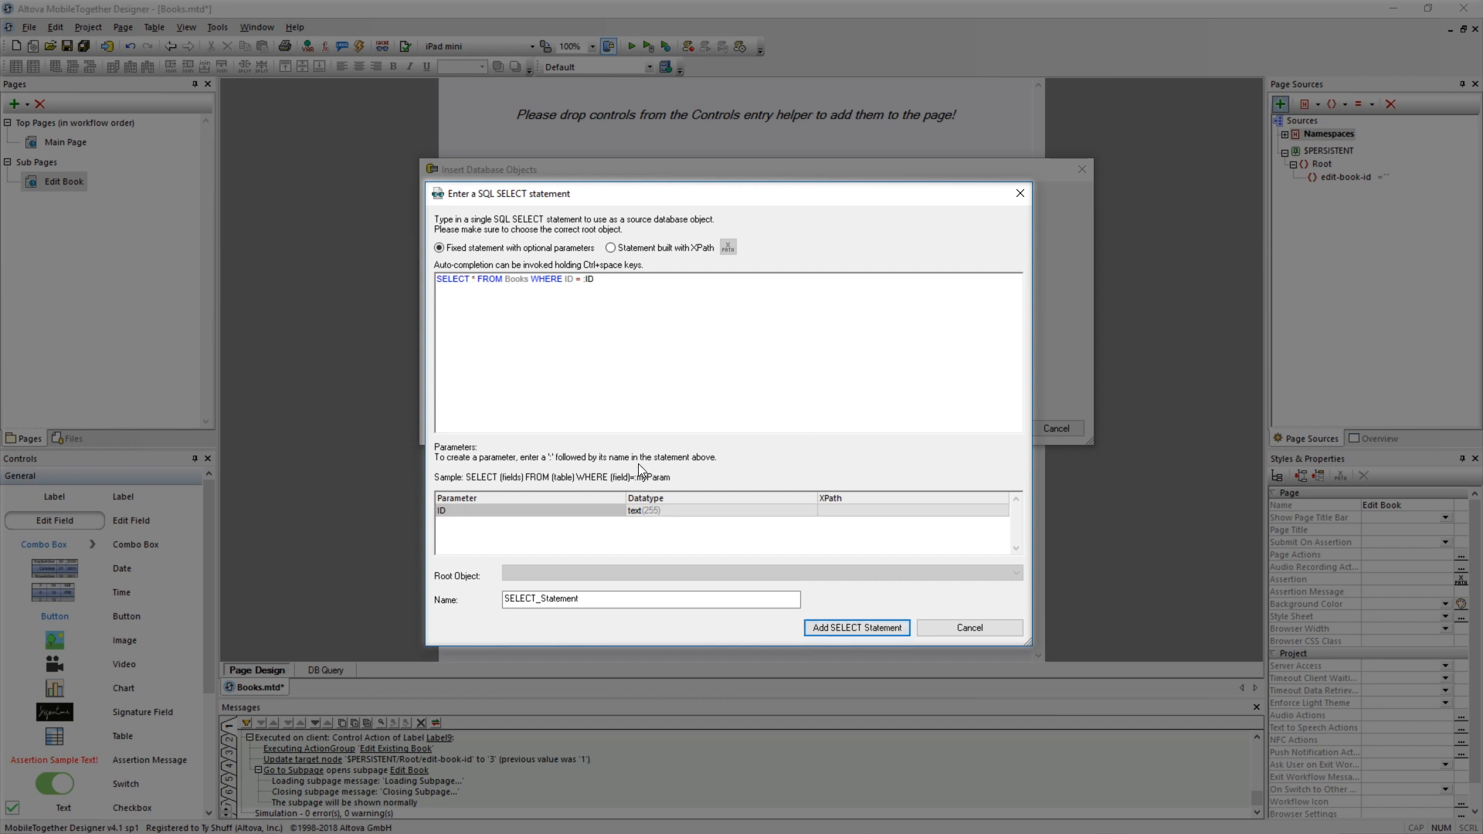
Set the ID parameter's datatype to integer and its XPath to $PERSISTENT/Root/edit-book-id.
click(653, 510)
text(inte)
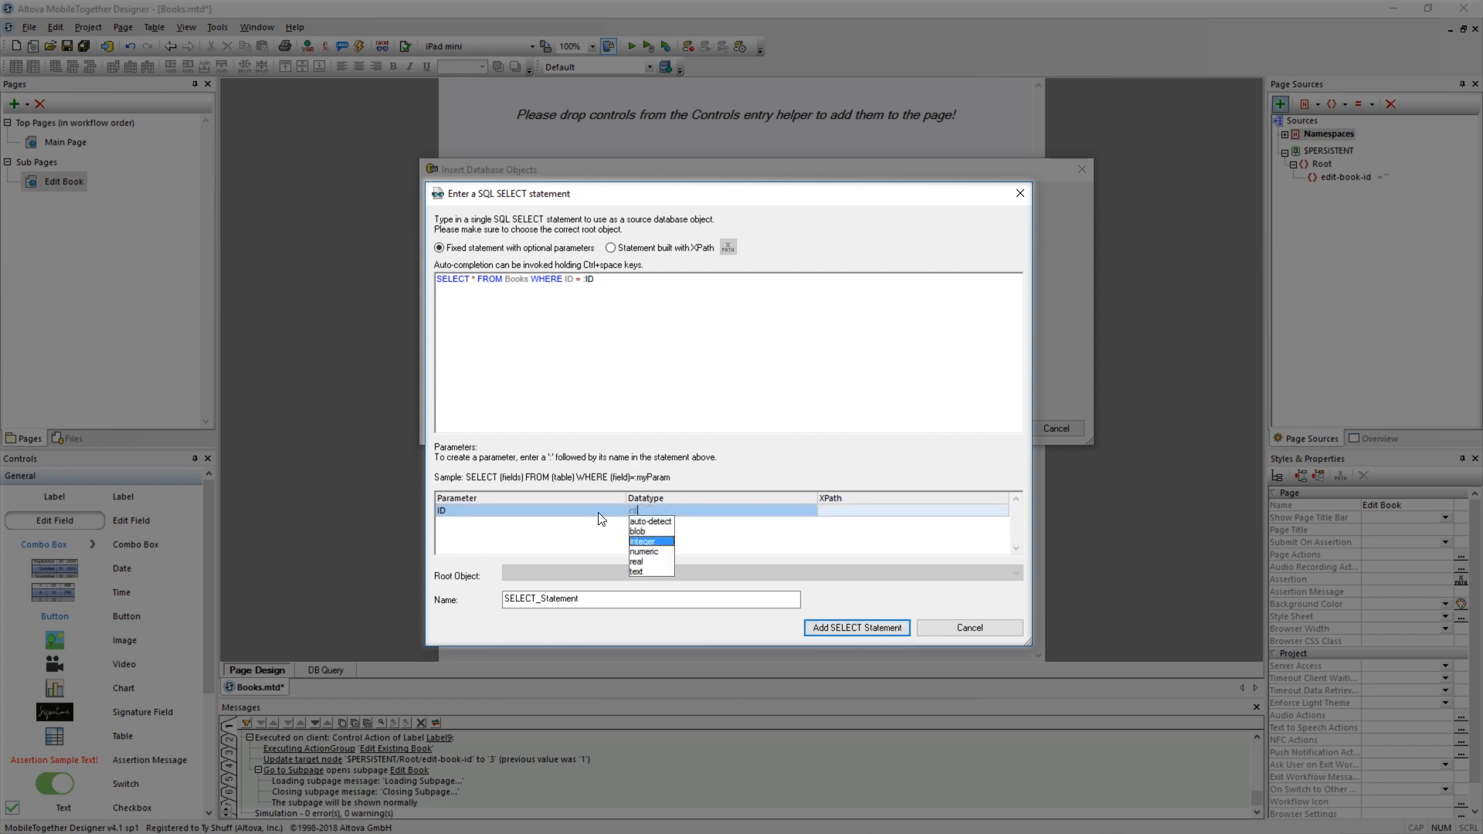
click(648, 544)
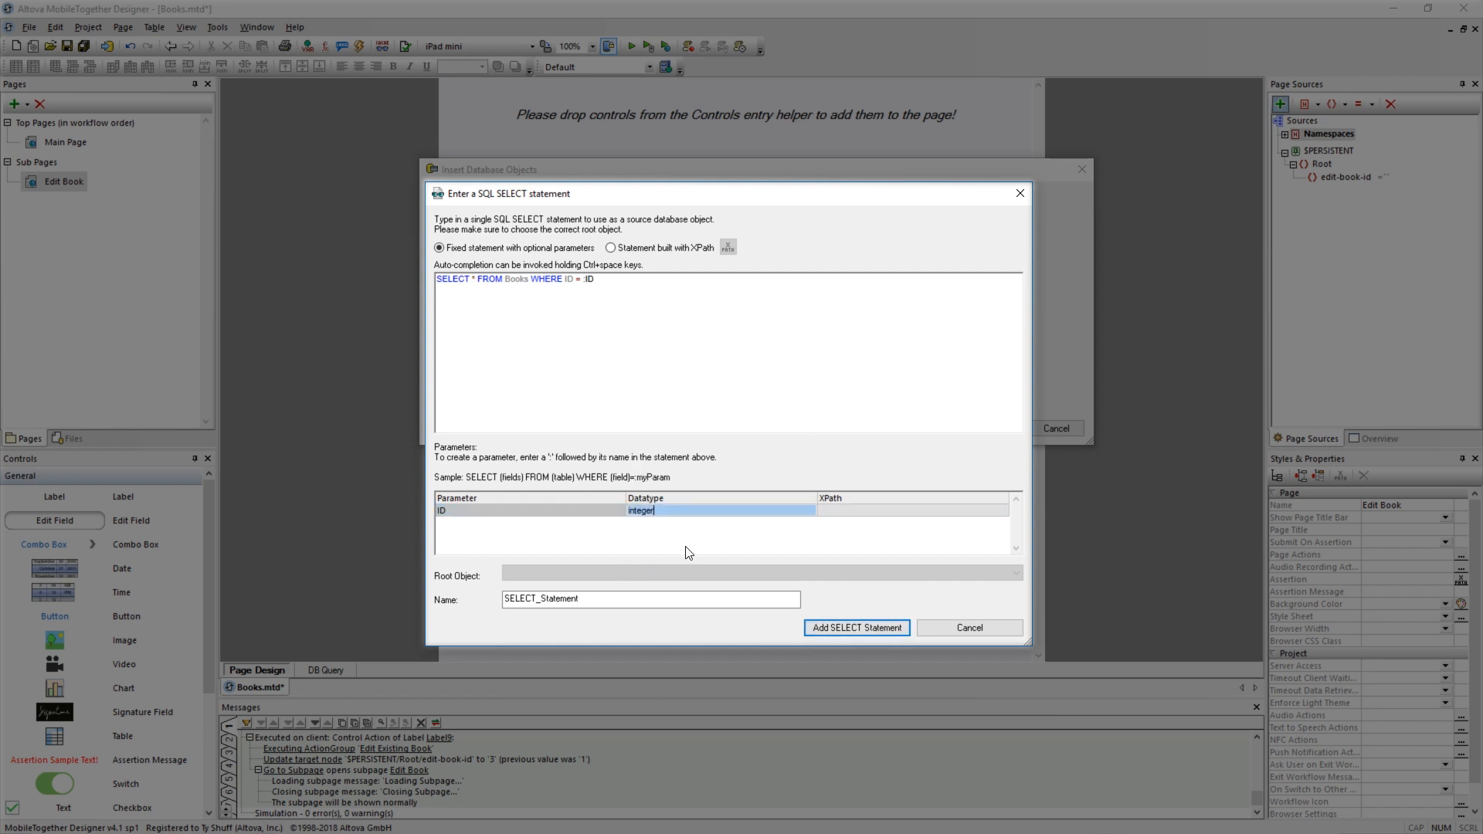
double_click(849, 511)
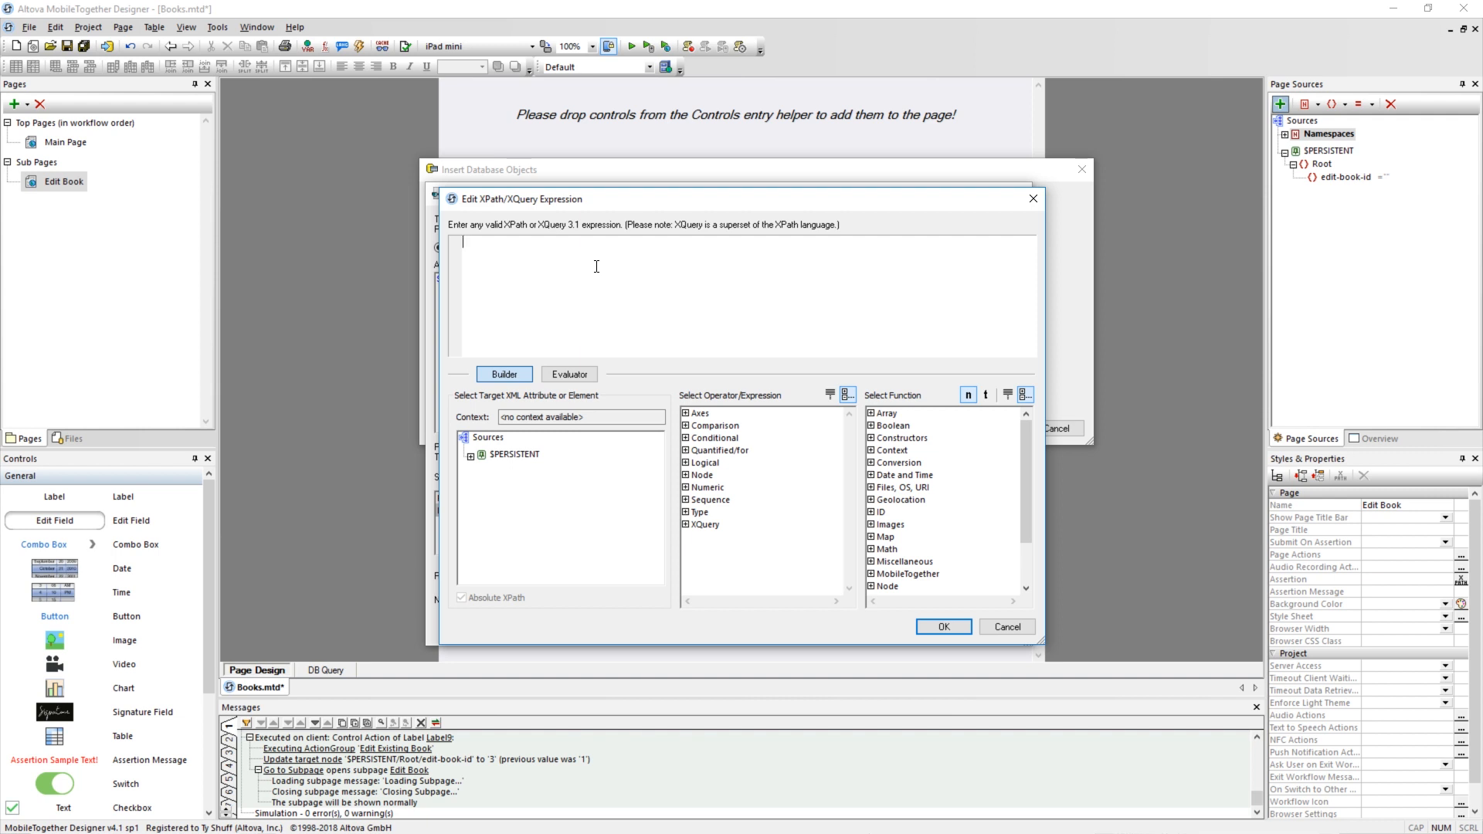
click(470, 456)
click(479, 468)
double_click(531, 481)
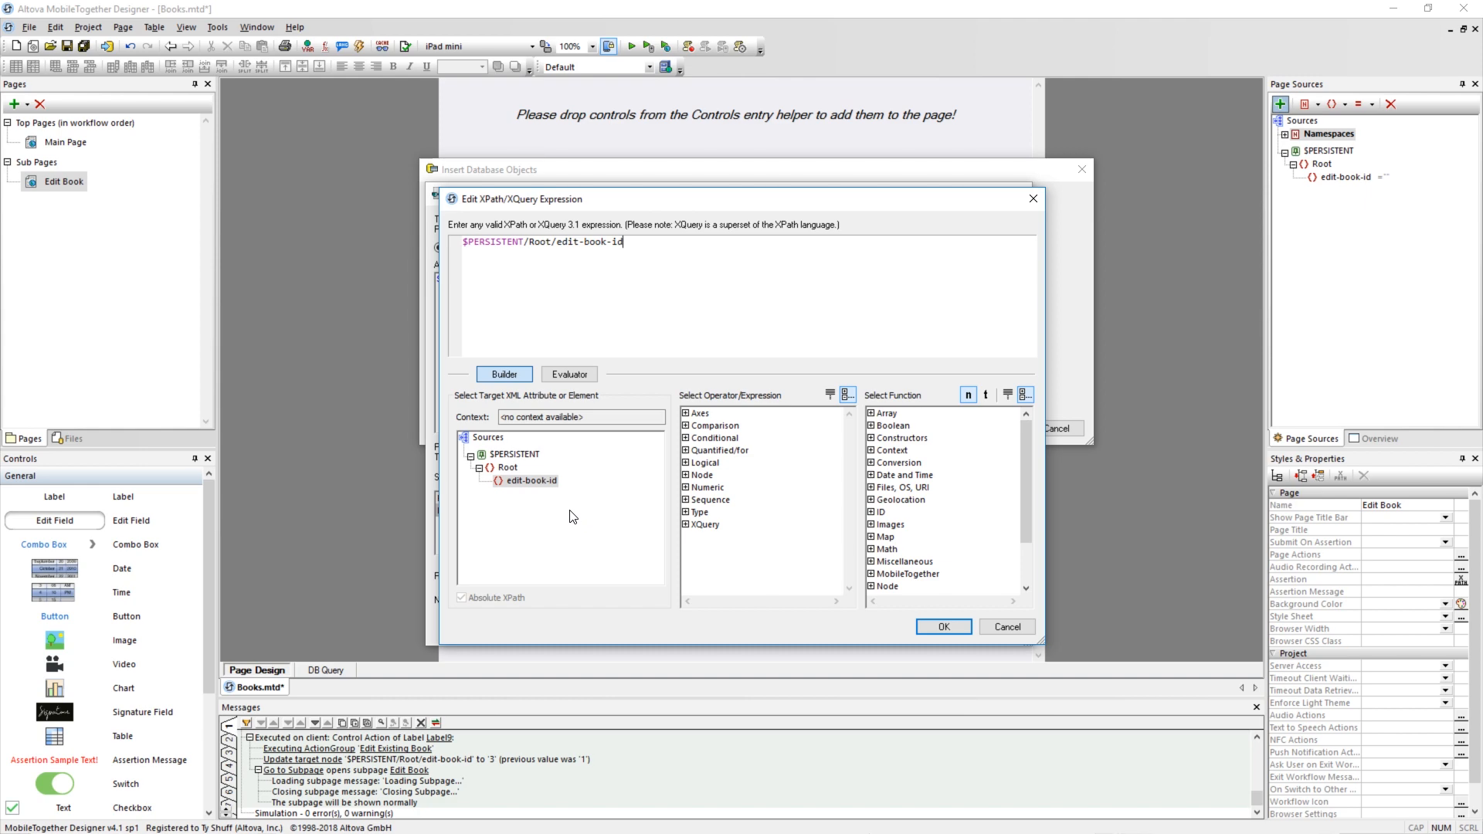
click(935, 624)
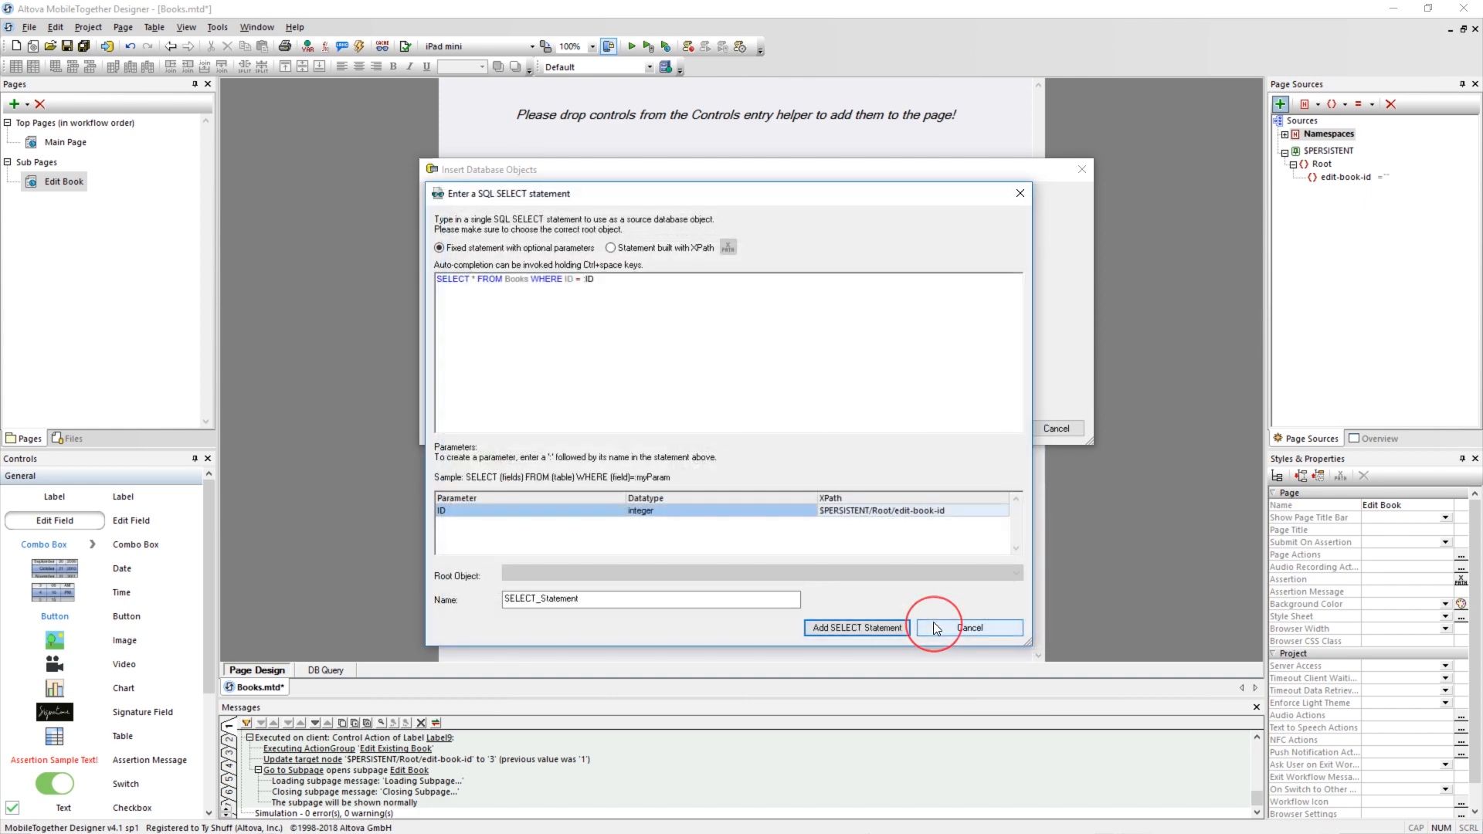
Name the SELECT statement Single Book, add it, and insert it as the page source's database object.
double_click(540, 600)
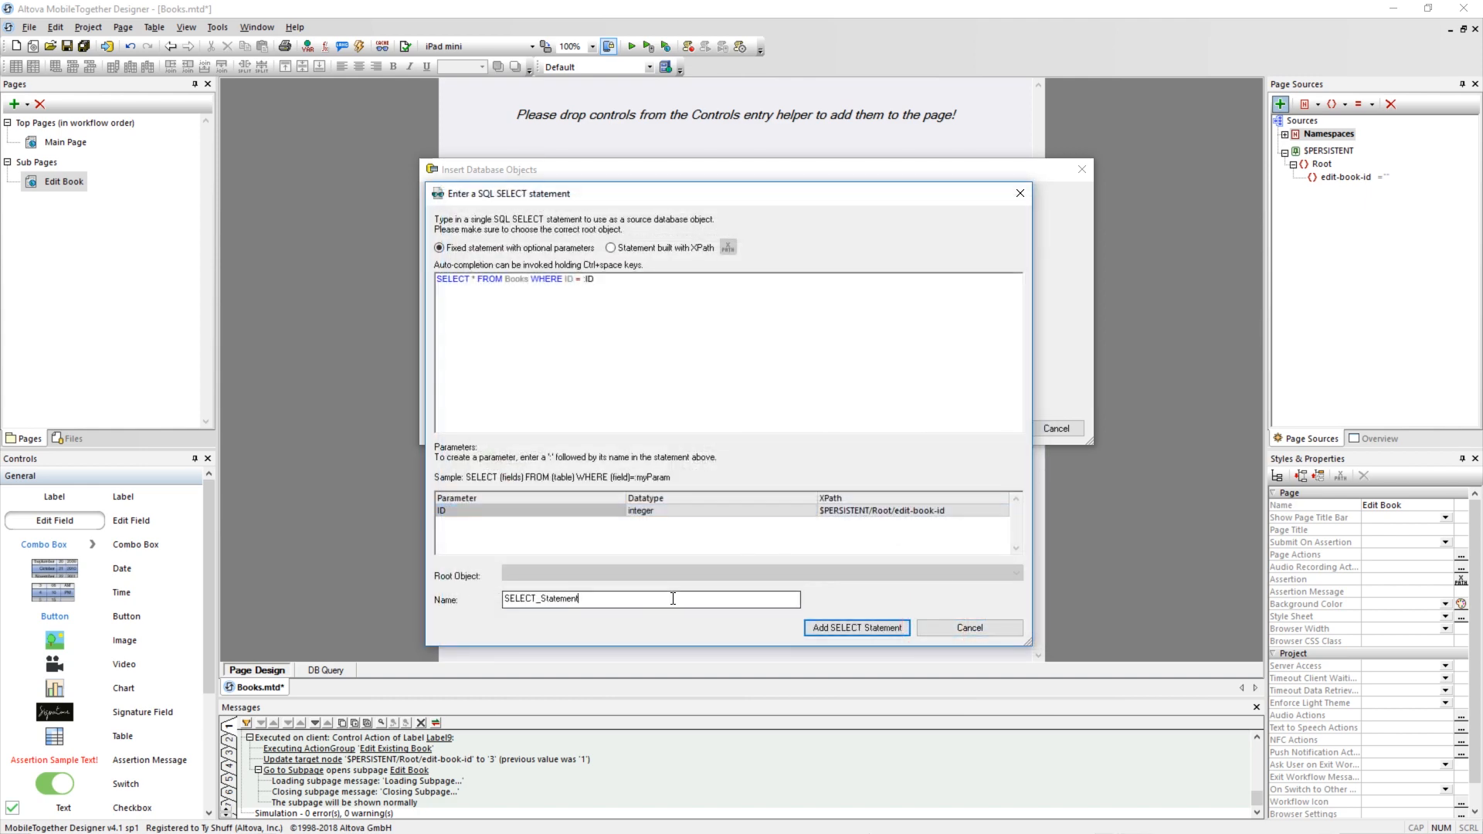
text(Single Book)
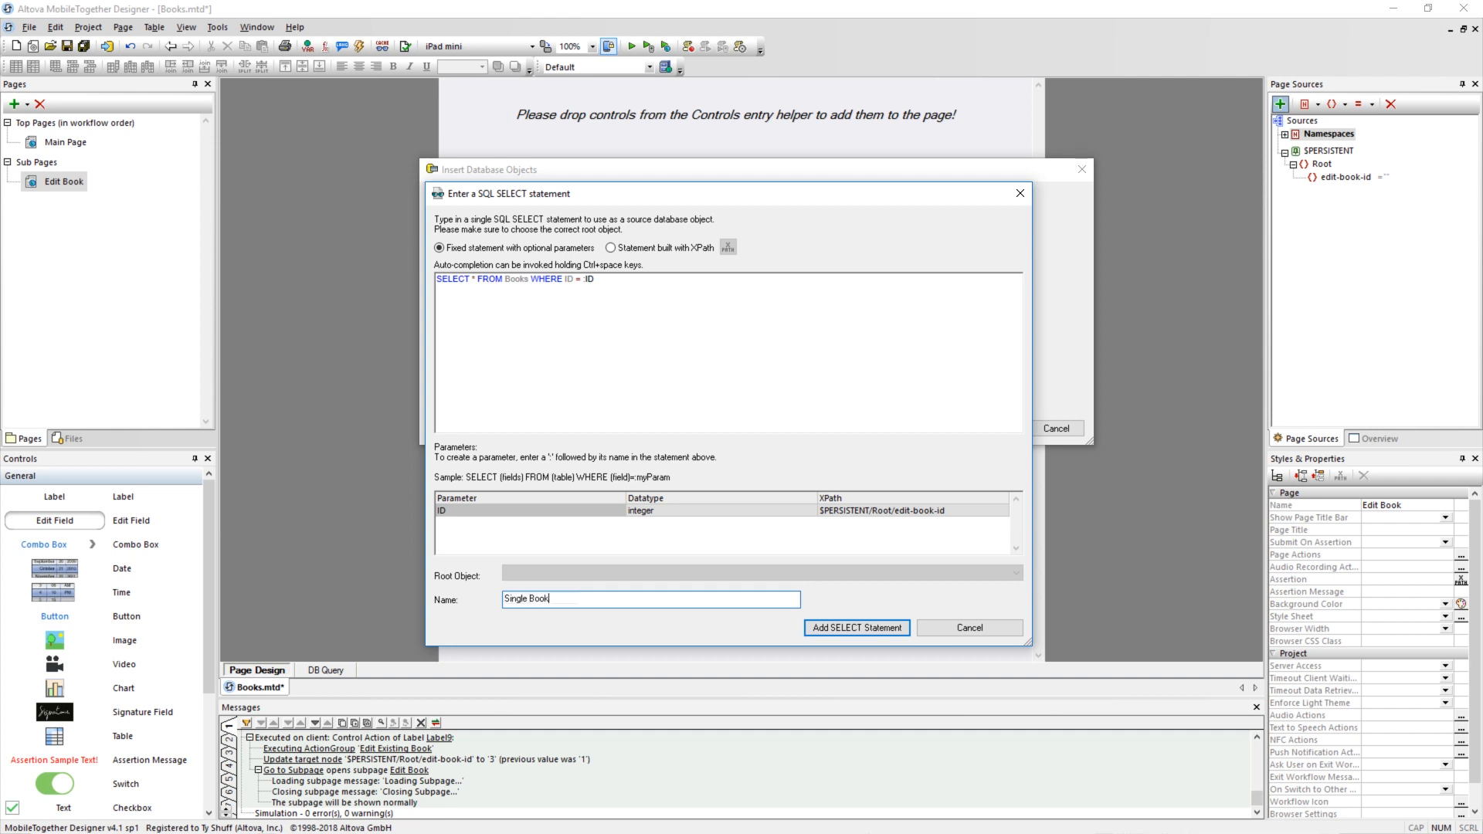
click(842, 628)
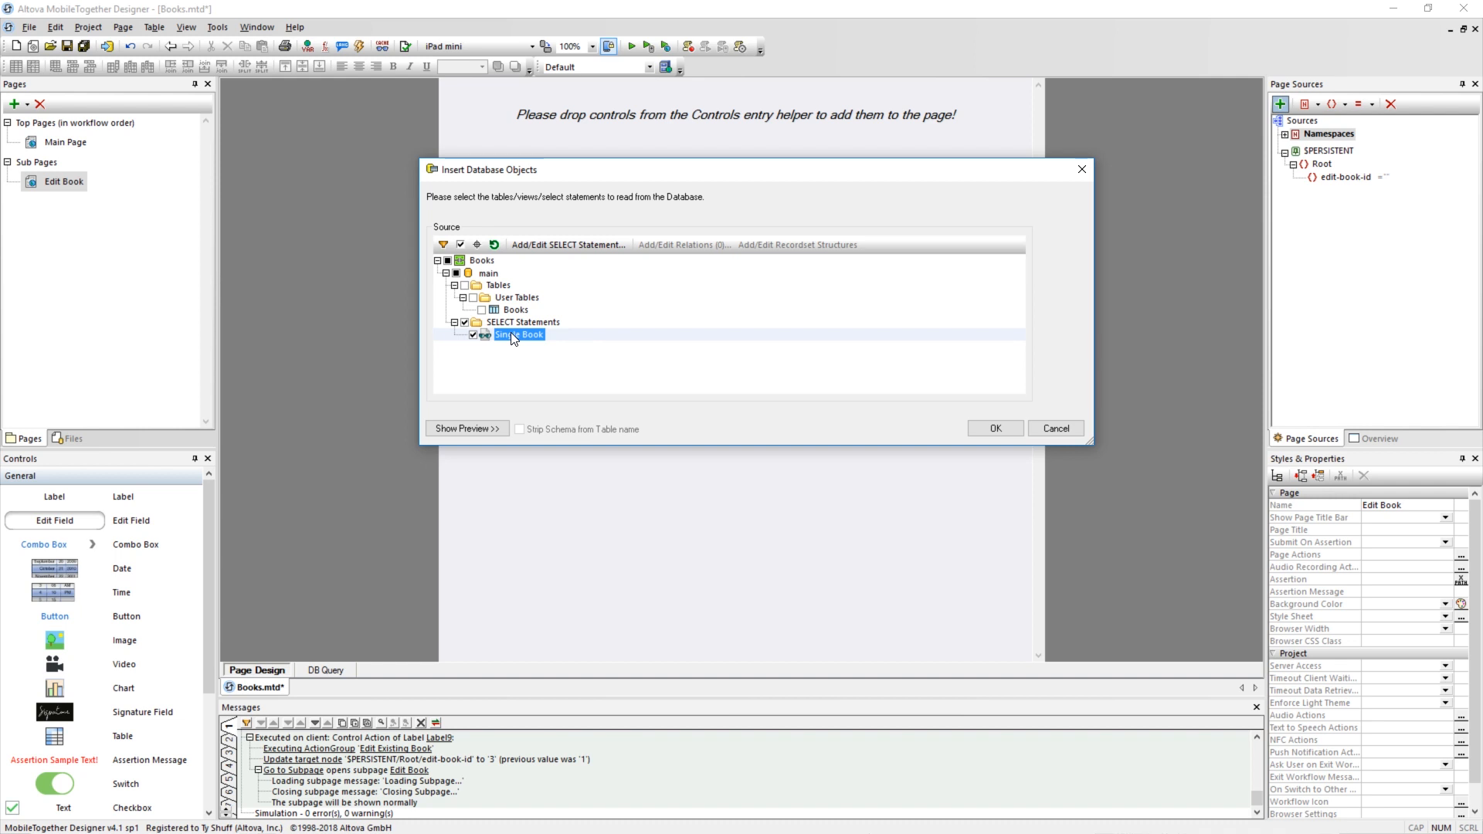
click(977, 428)
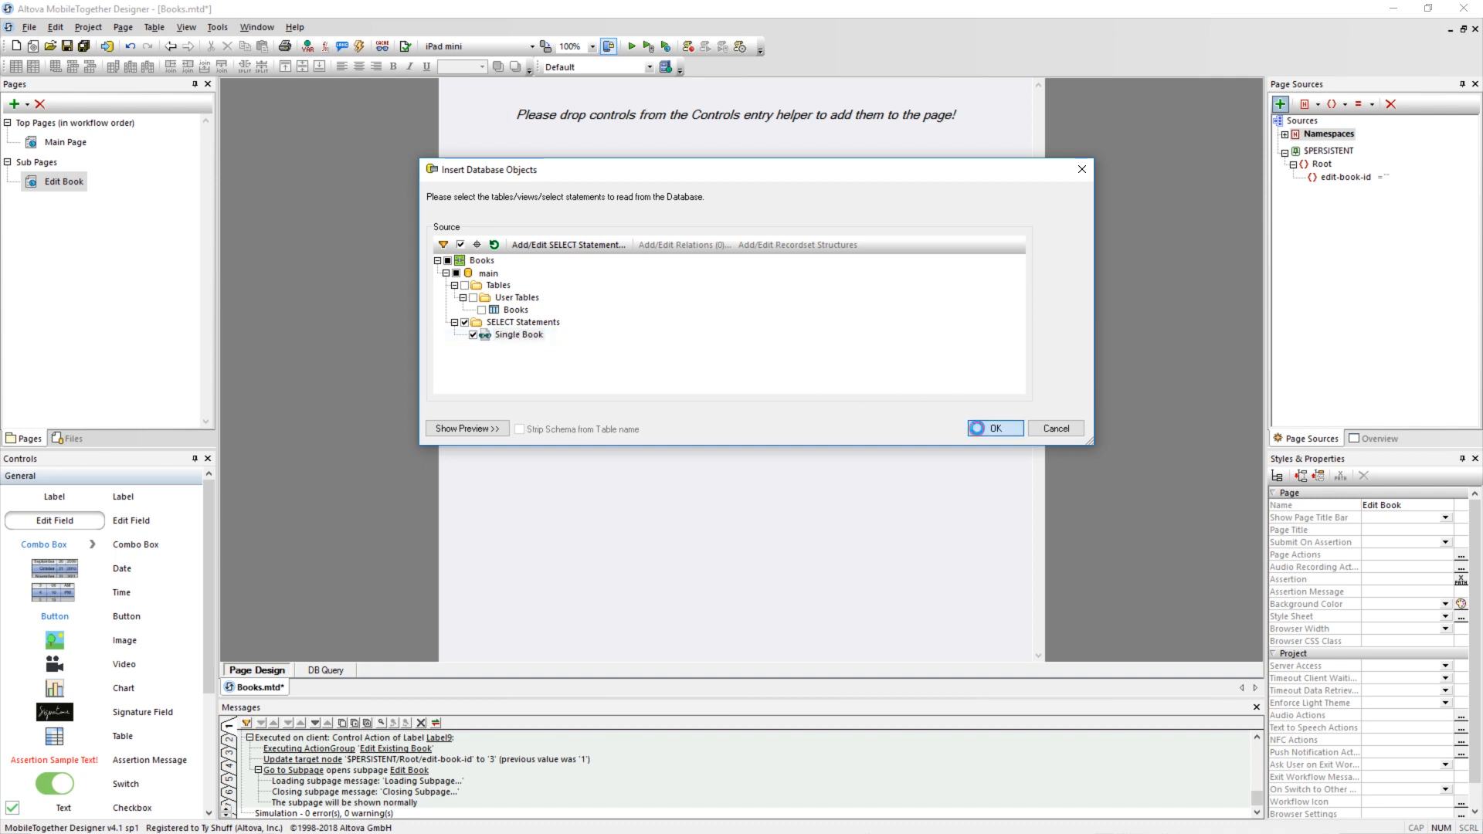
Rename the new database page source to $Edit-Book.
click(1320, 196)
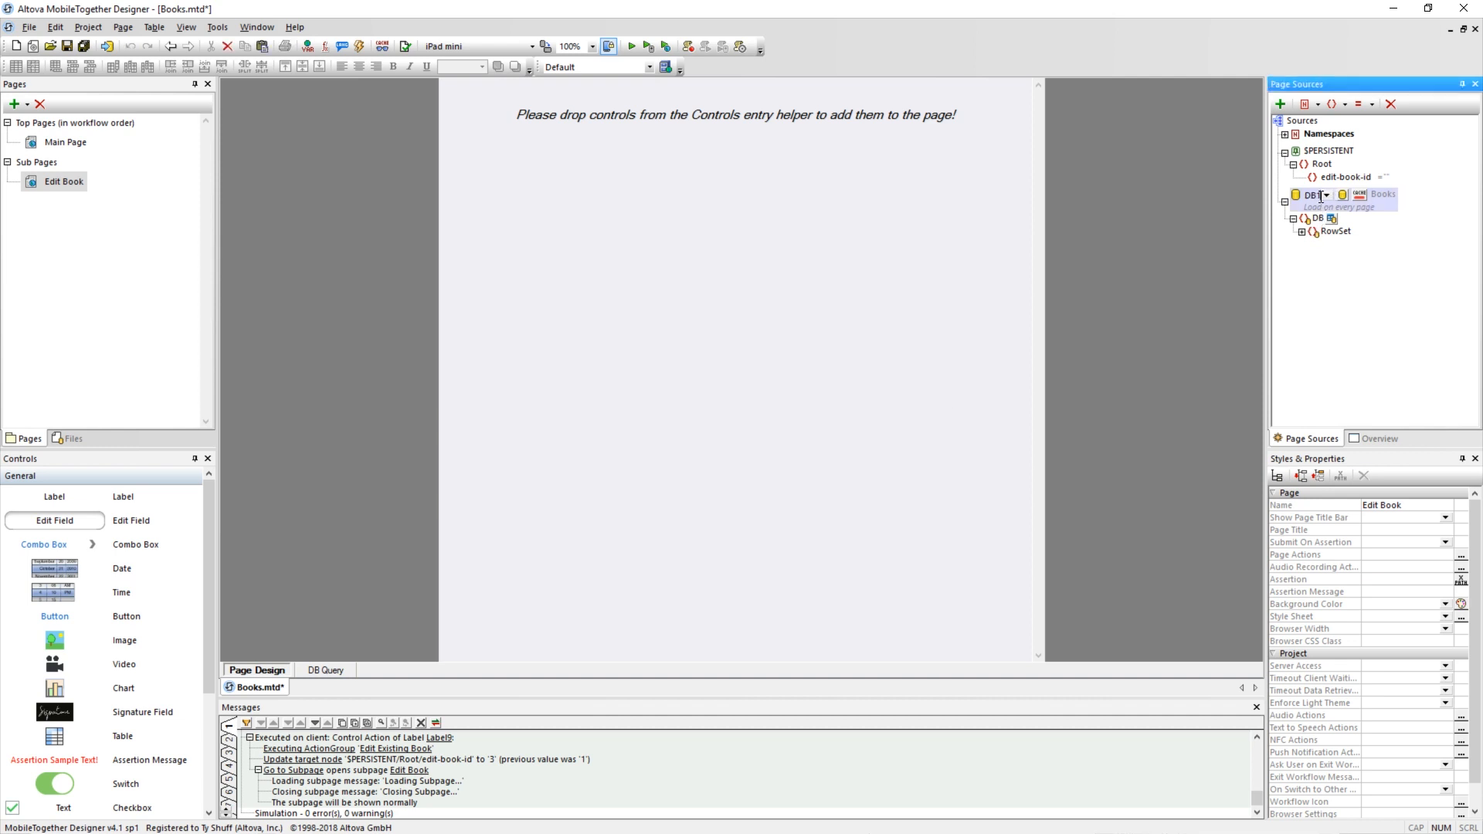
click(1320, 195)
text(Edit-Book)
key(Return)
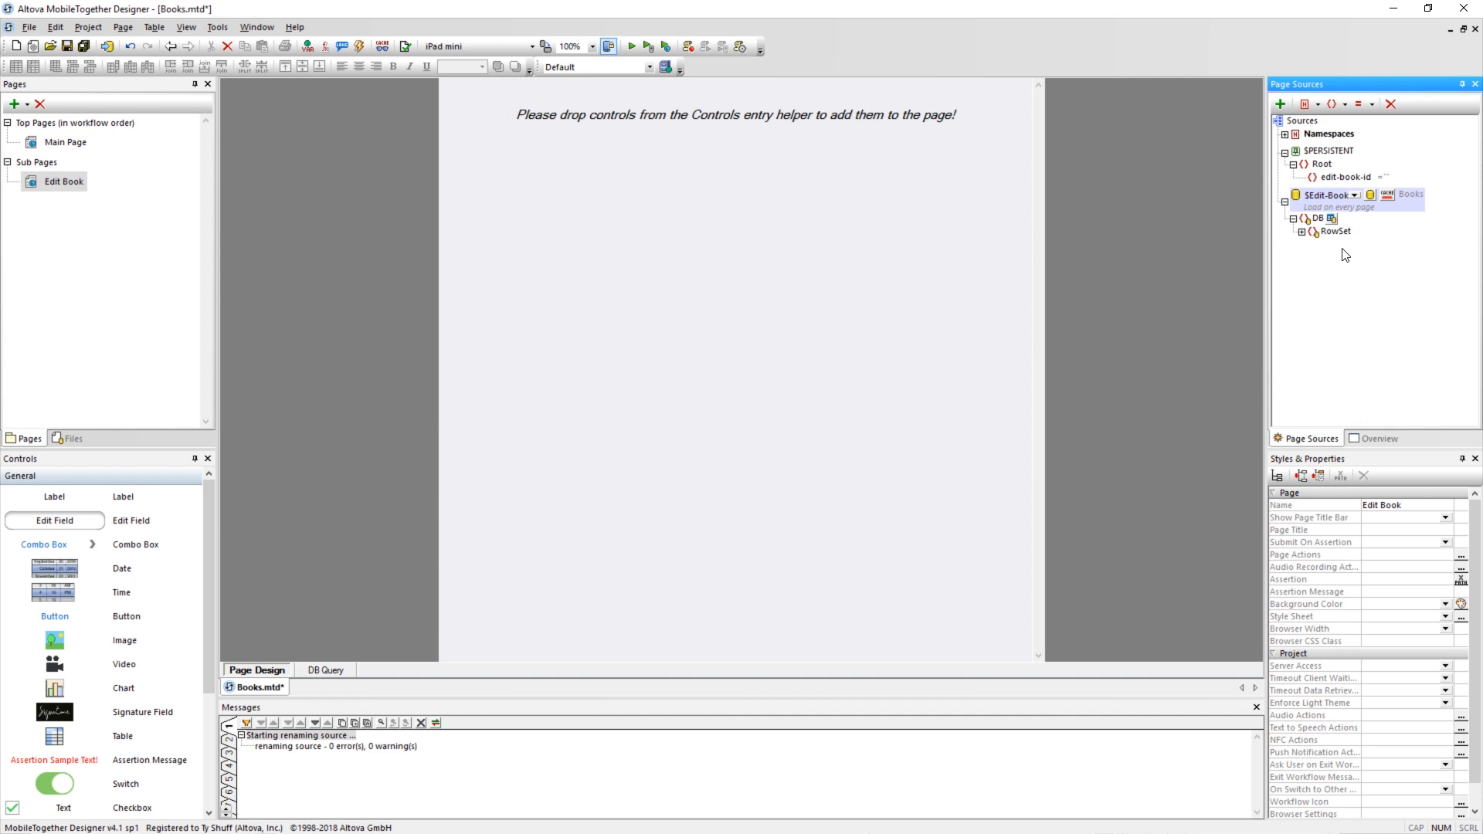
Create an OriginalRowSet for the $Edit-Book page source and expand its RowSet and OriginalRowSet structures.
right_click(1343, 200)
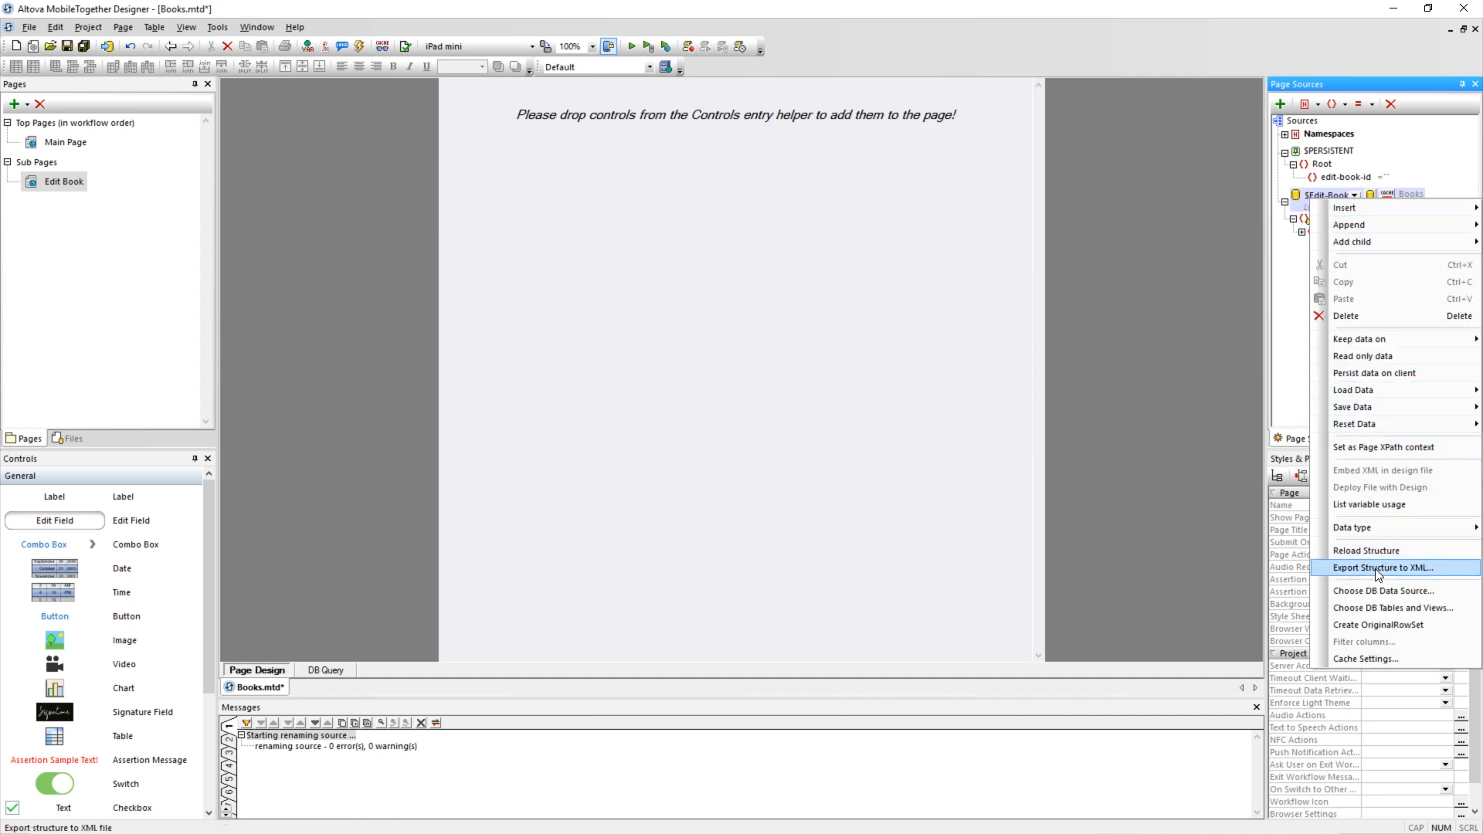
click(1388, 626)
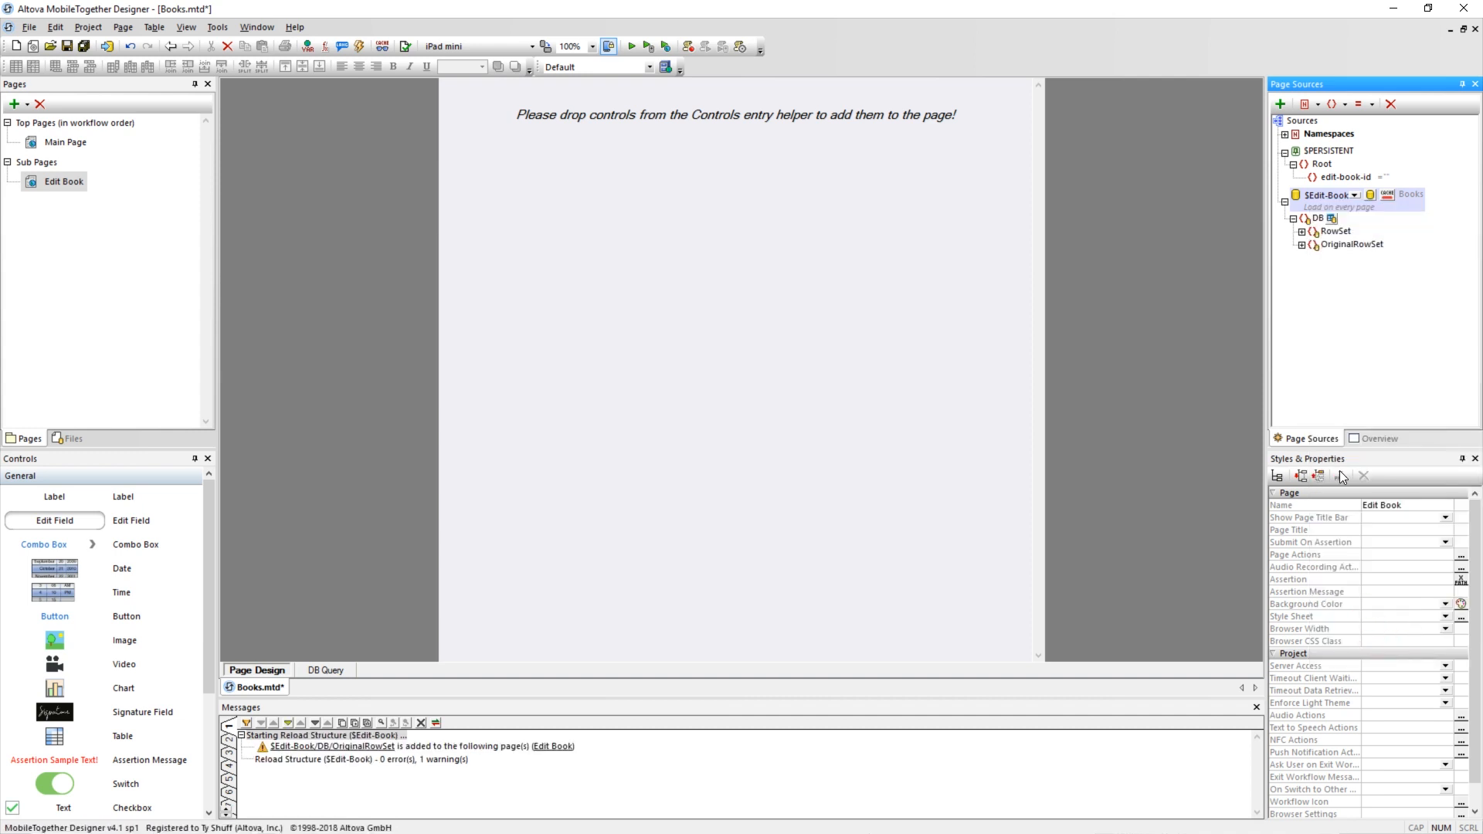
click(1302, 232)
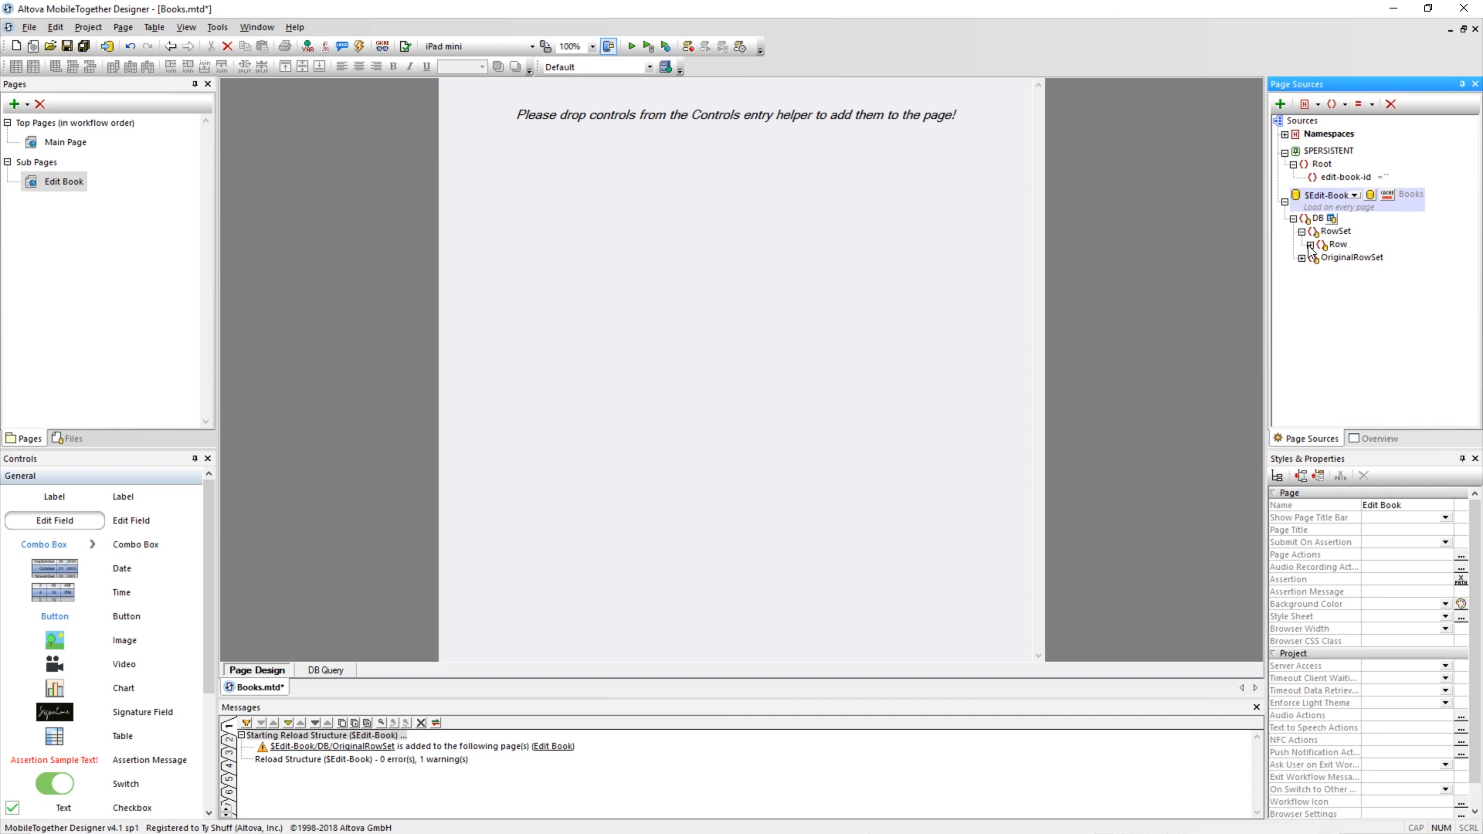
click(1310, 245)
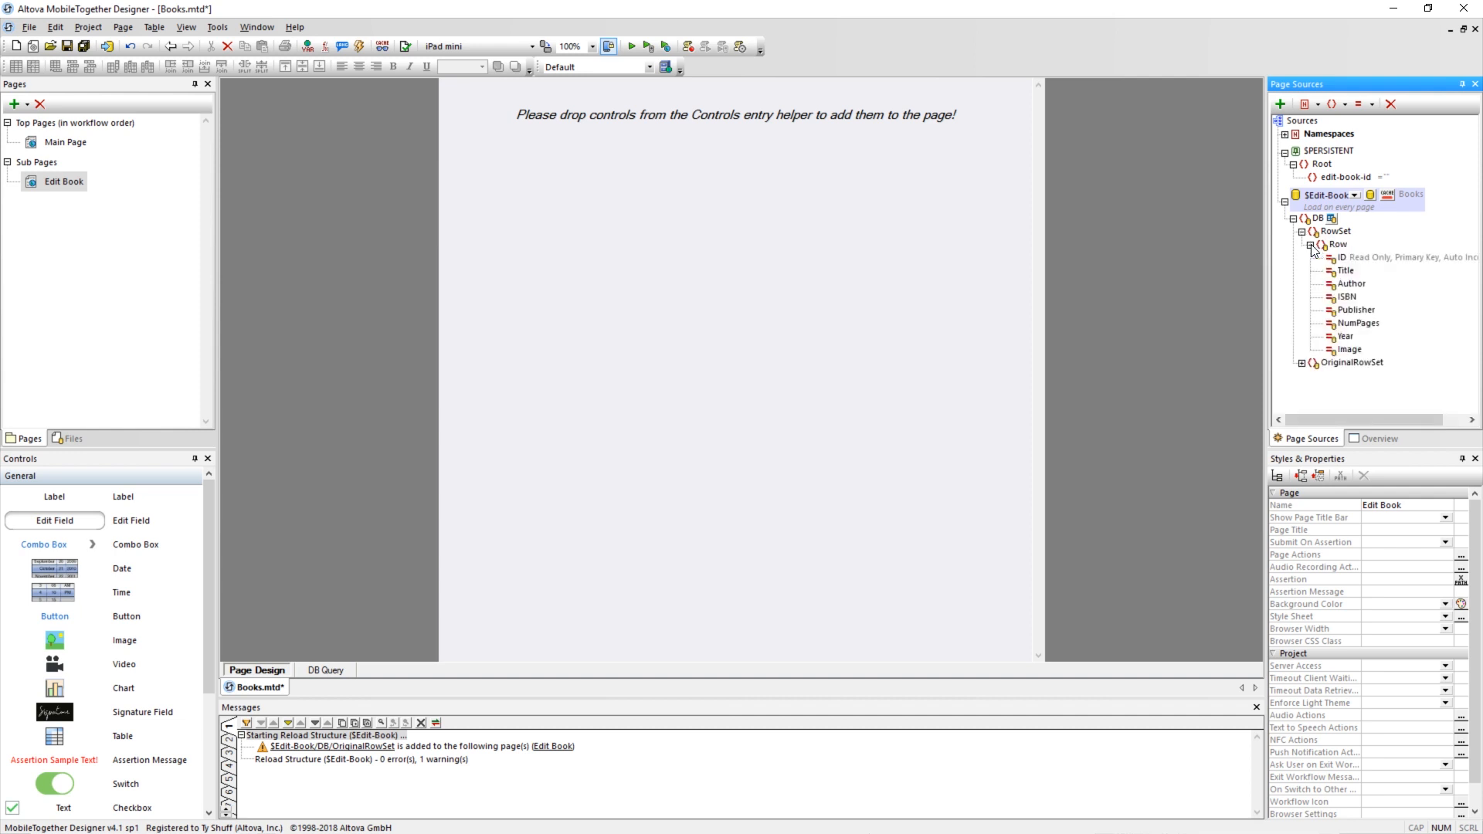
click(1302, 363)
scroll(1305, 376, down, 1)
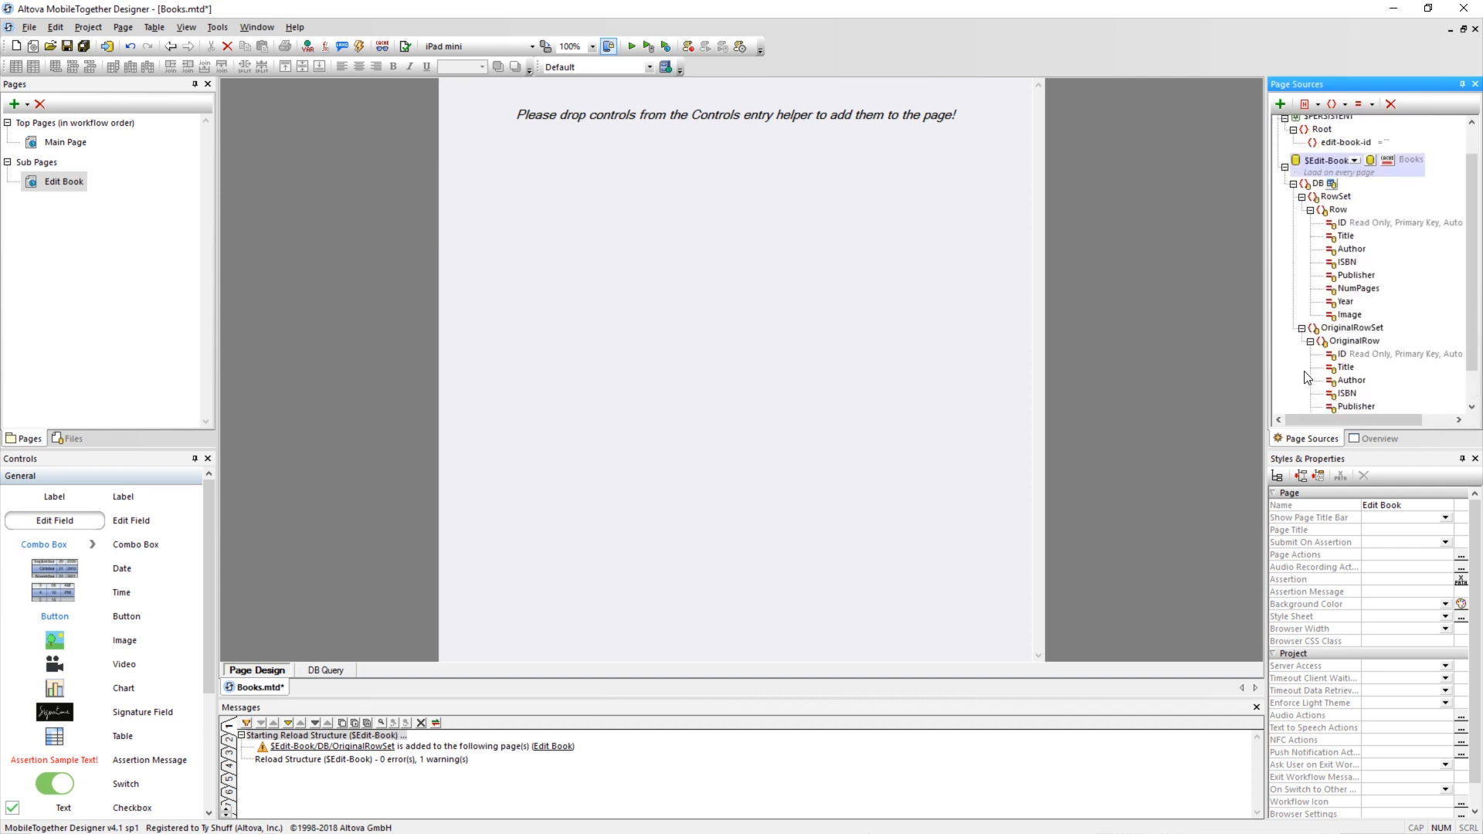
scroll(1307, 377, up, 1)
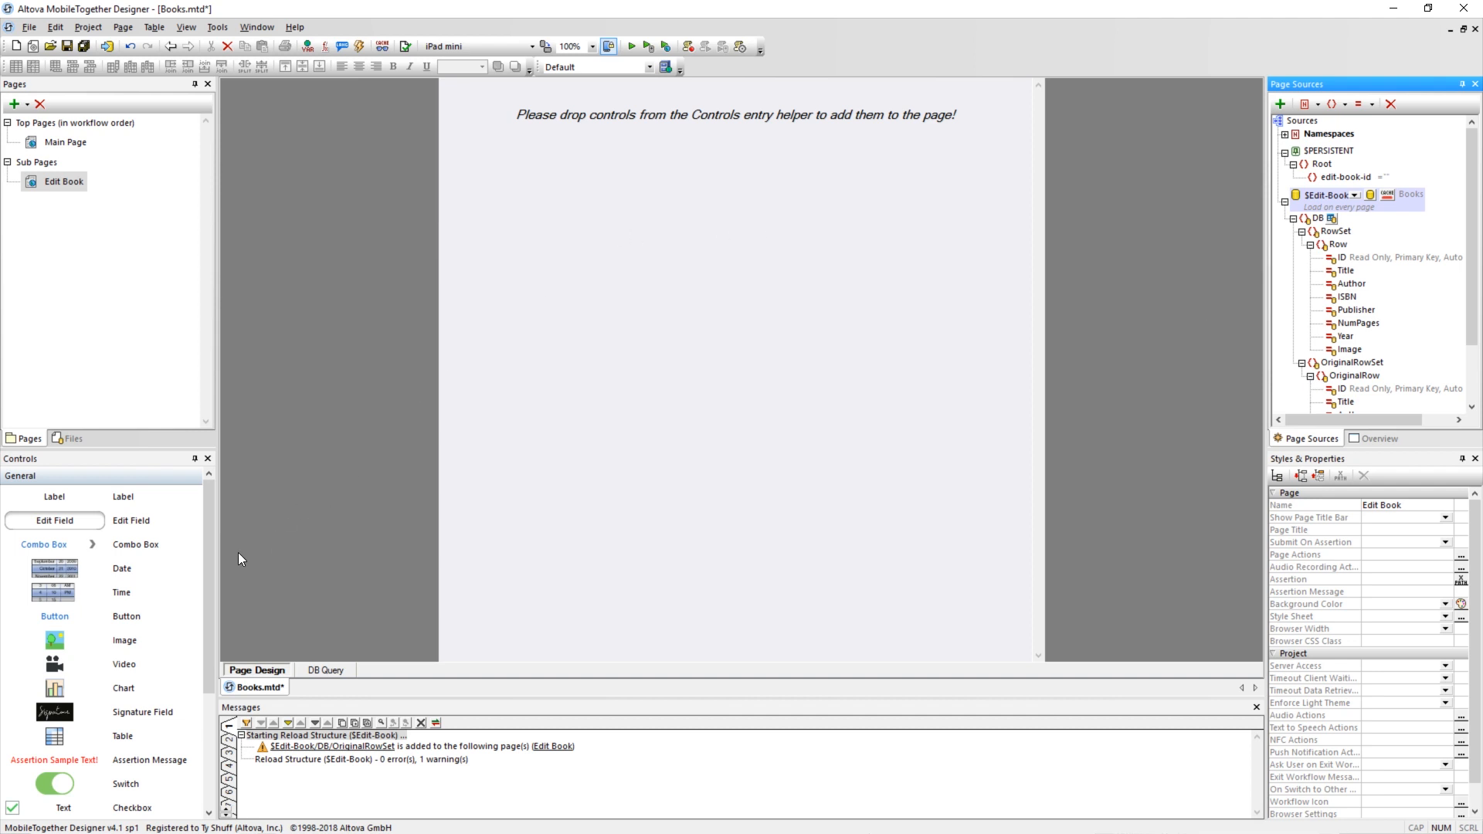
Insert a static table with 2 columns and 7 rows on the Edit Book page.
drag(106, 733, 622, 380)
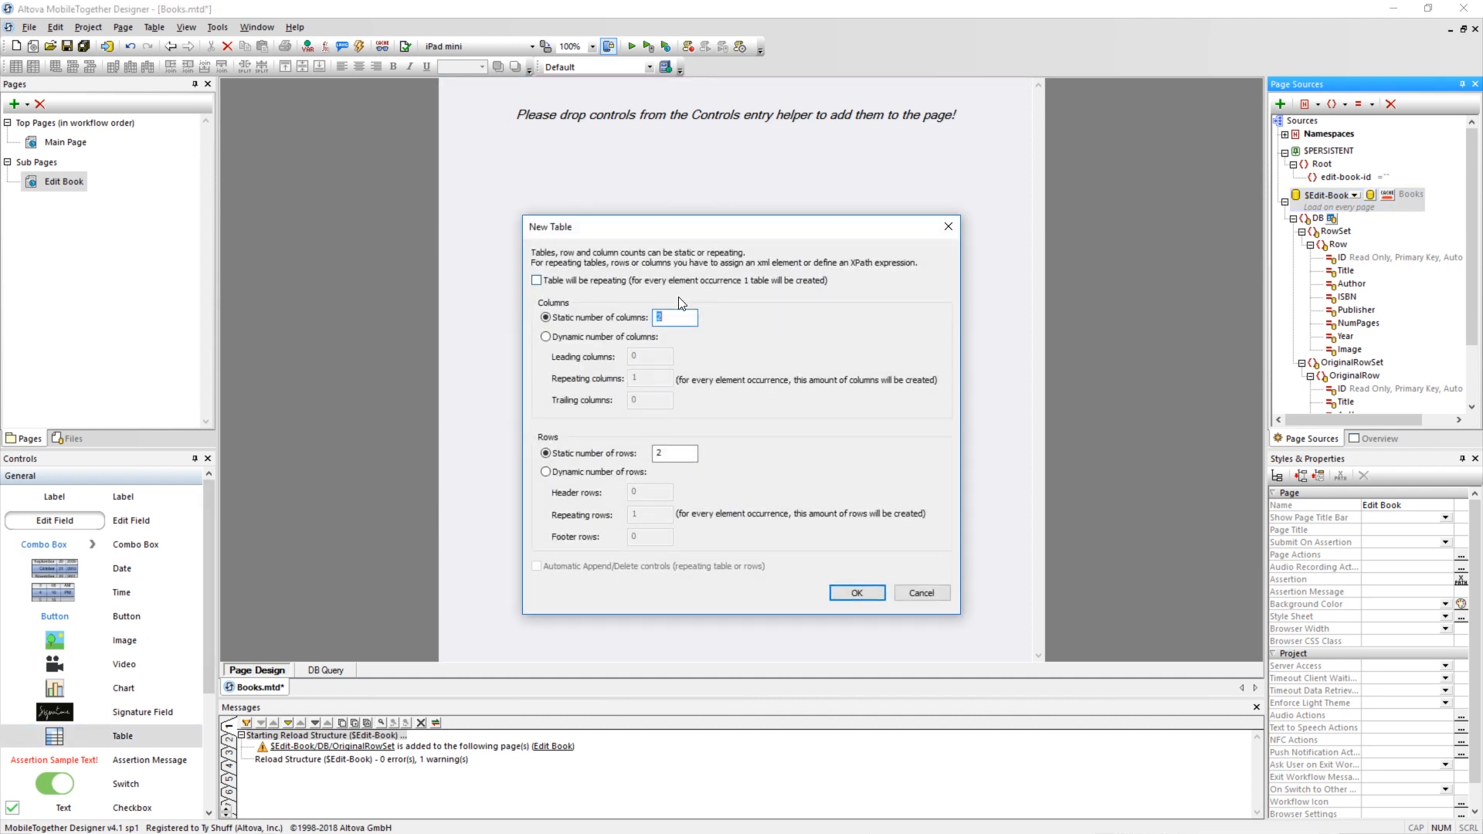
double_click(685, 455)
click(862, 591)
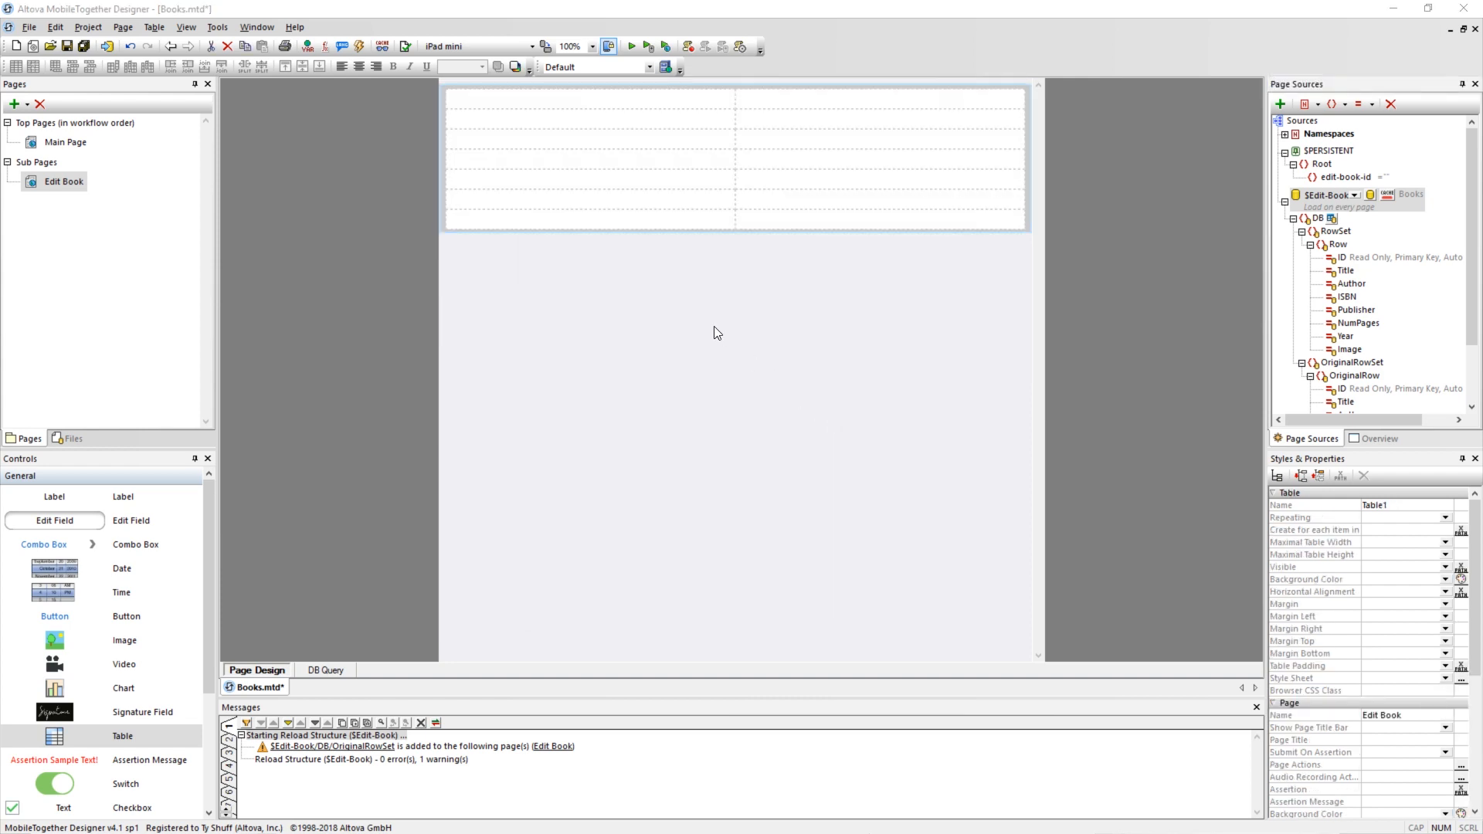
Fill the table's first column with labels reading Title, Author, ISBN, Publisher, Pages, Year and Image.
drag(68, 501, 587, 102)
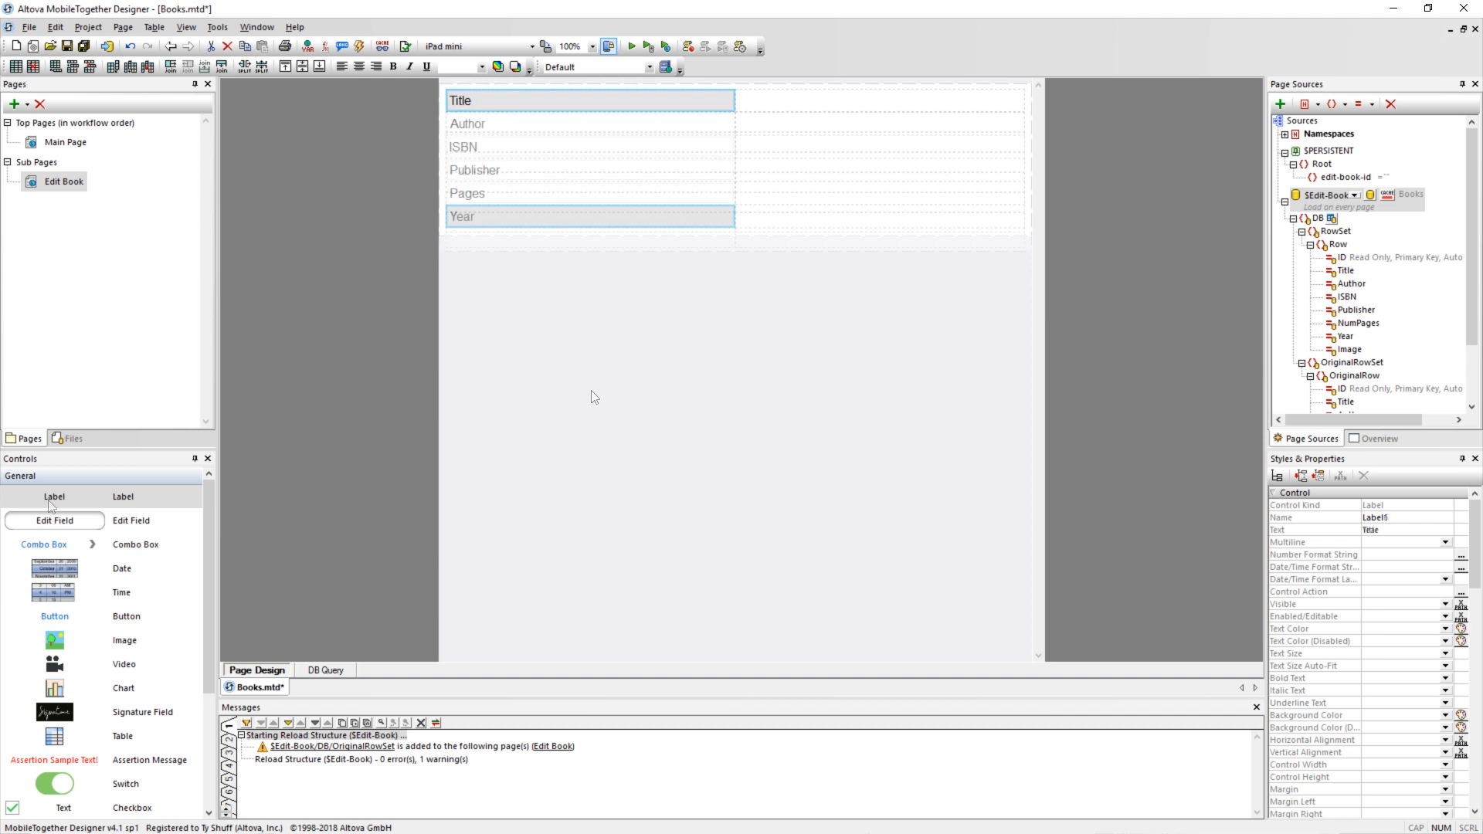
drag(68, 500, 520, 245)
text(Image)
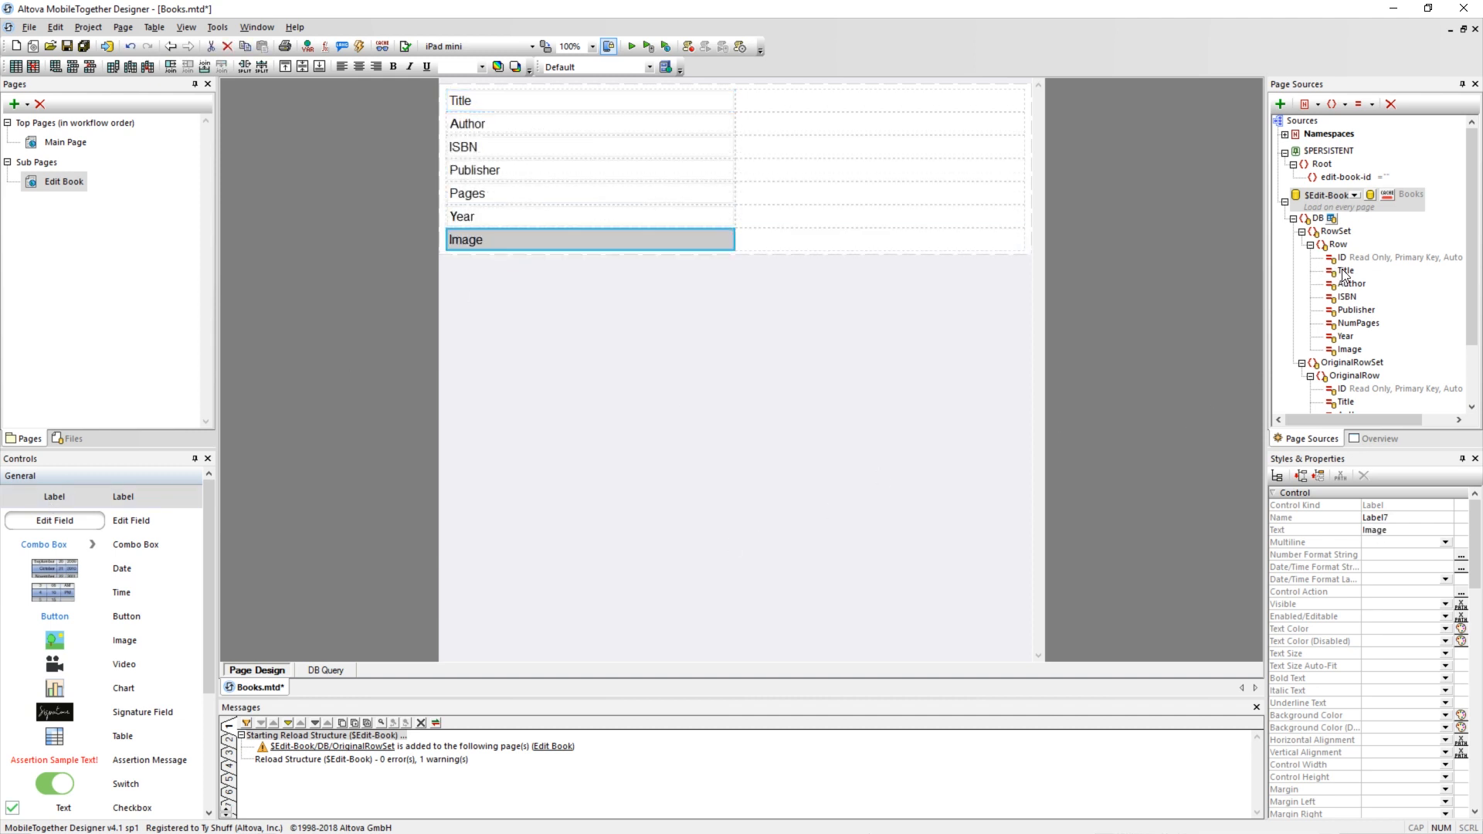
Bind edit fields to Title through Year of $Edit-Book in the second column, plus an image control for Image with source type base64.
drag(1345, 270, 788, 106)
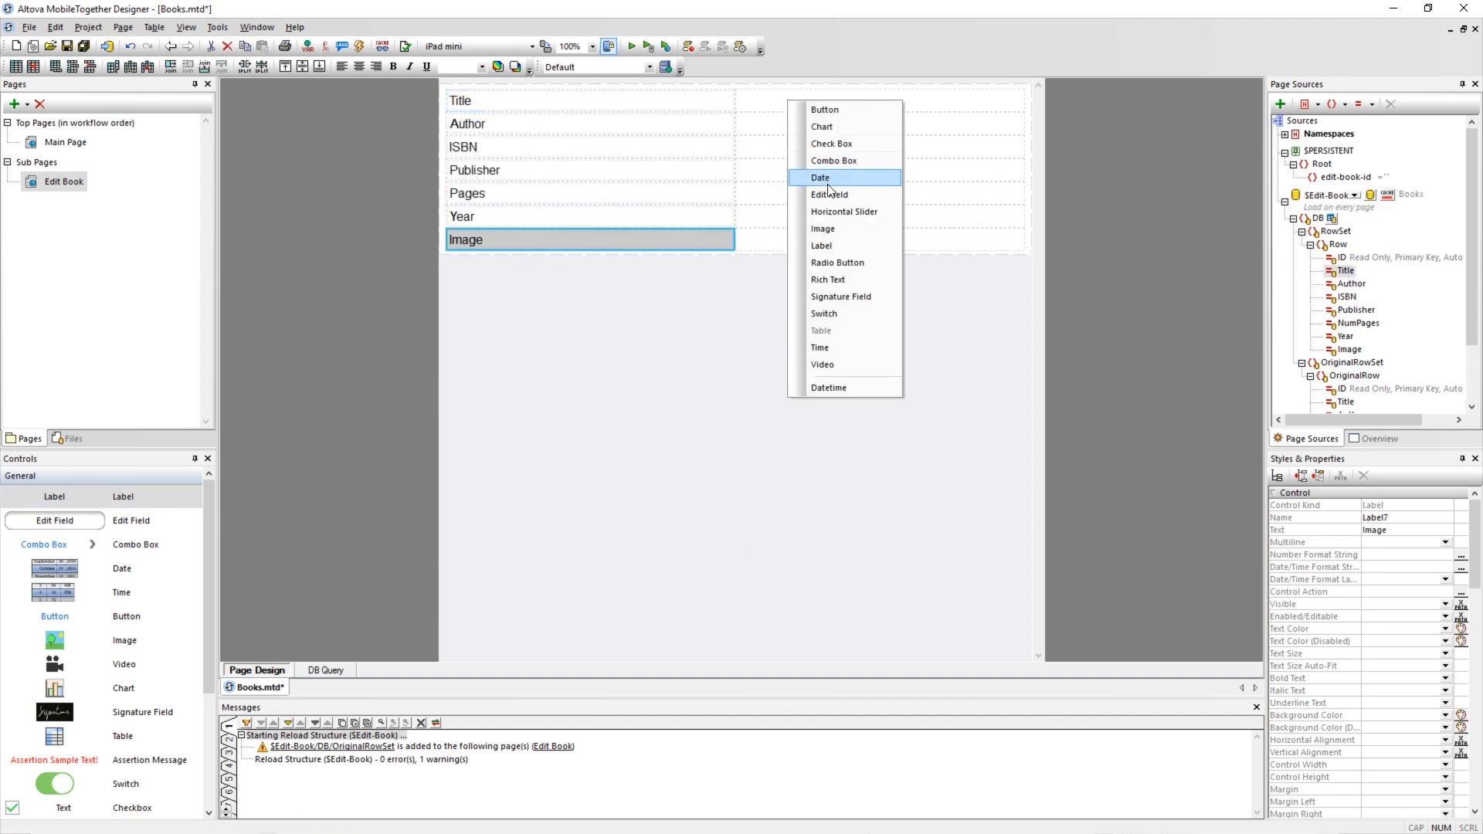
click(830, 189)
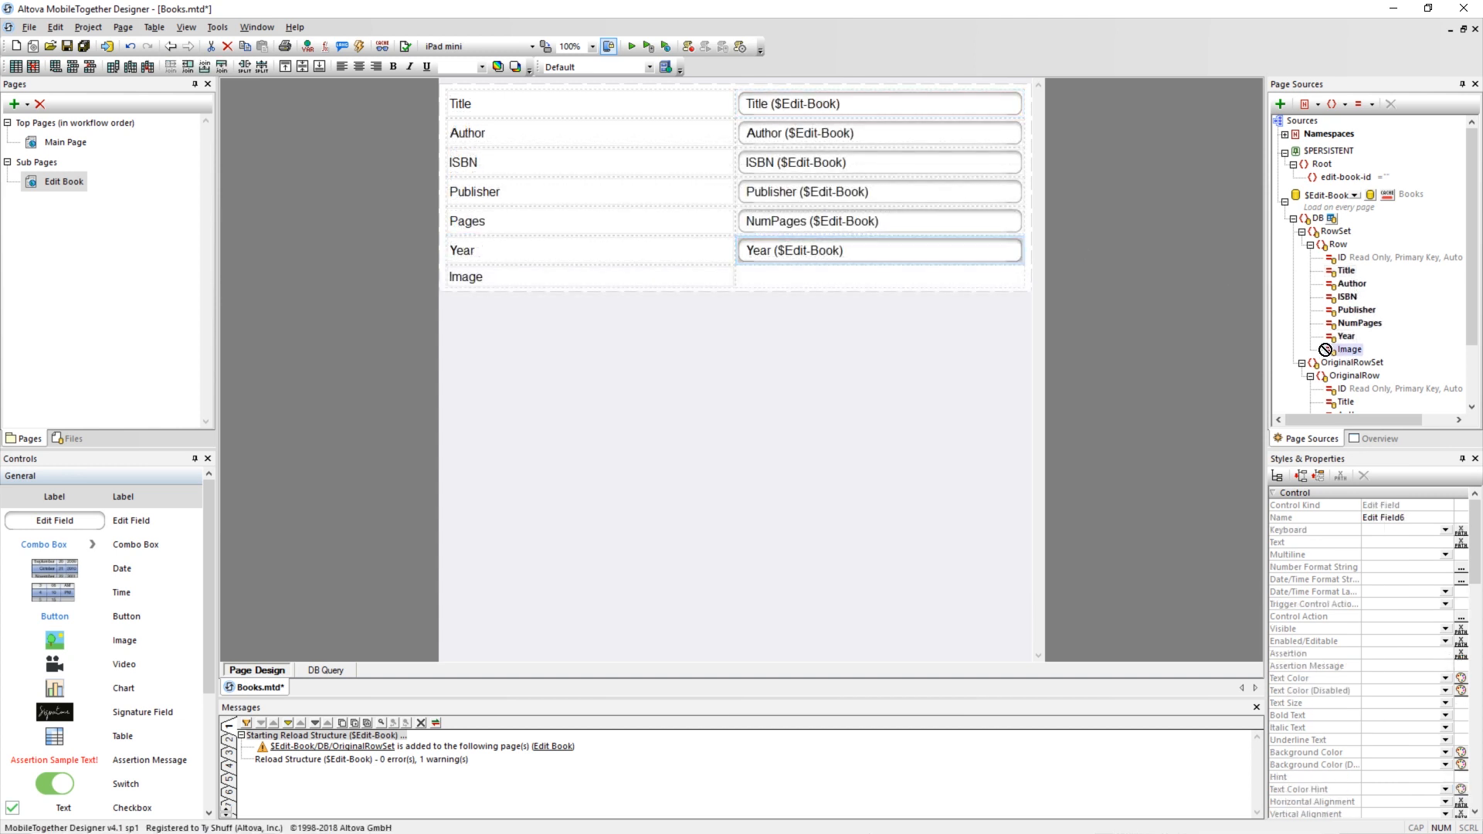
drag(1348, 349, 892, 288)
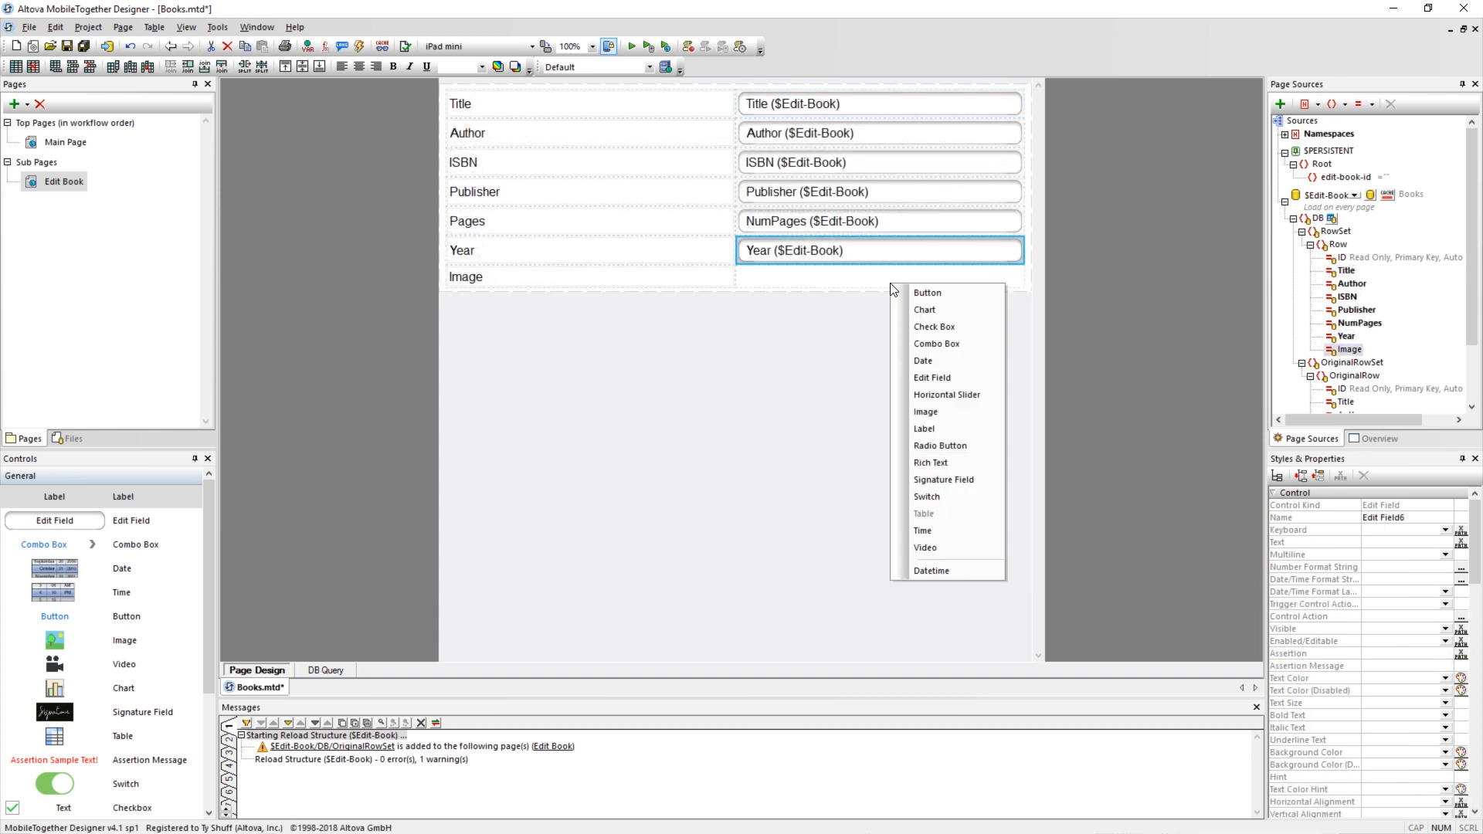
click(938, 417)
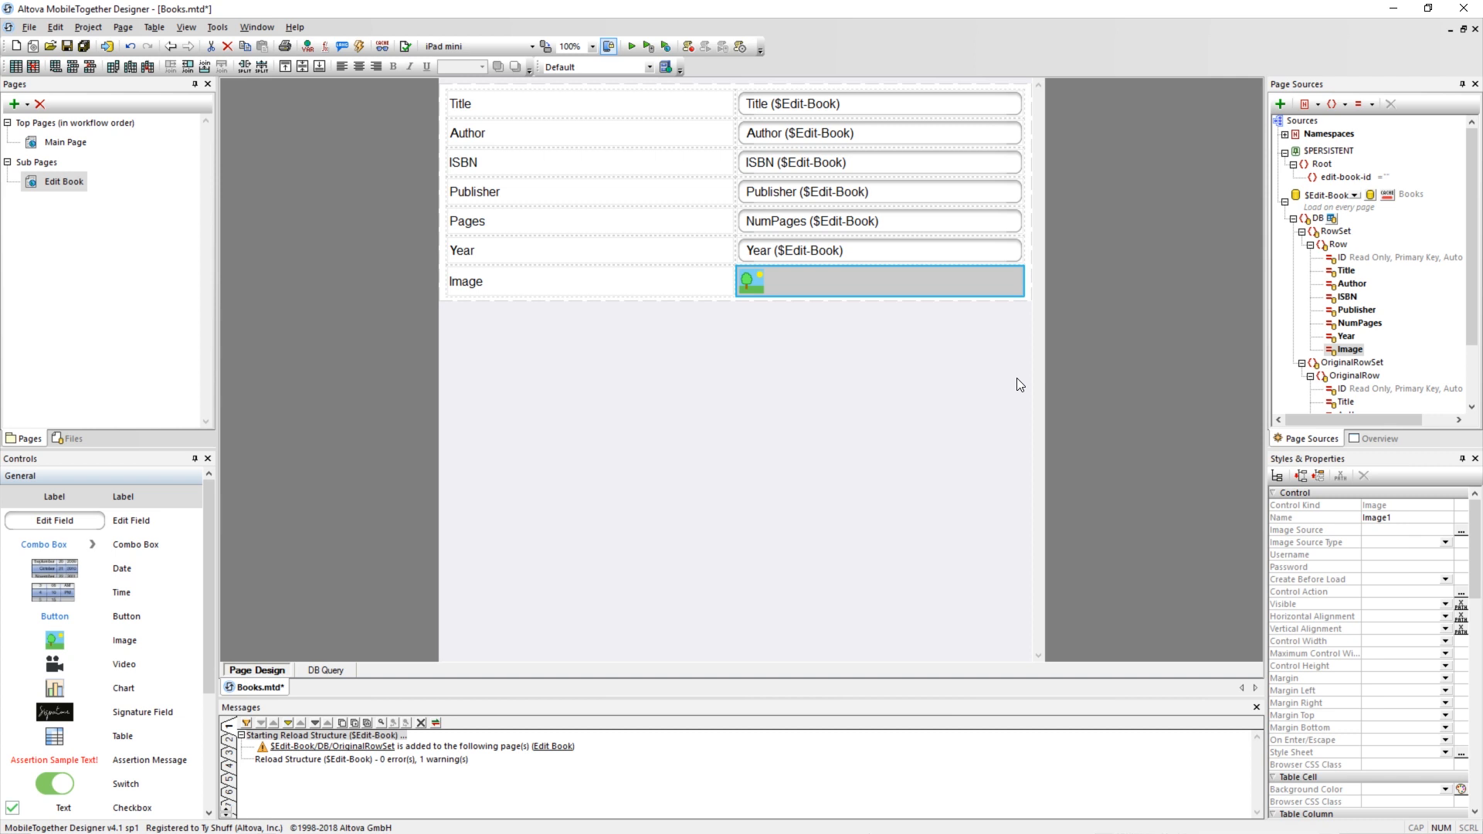
click(1444, 542)
click(1382, 578)
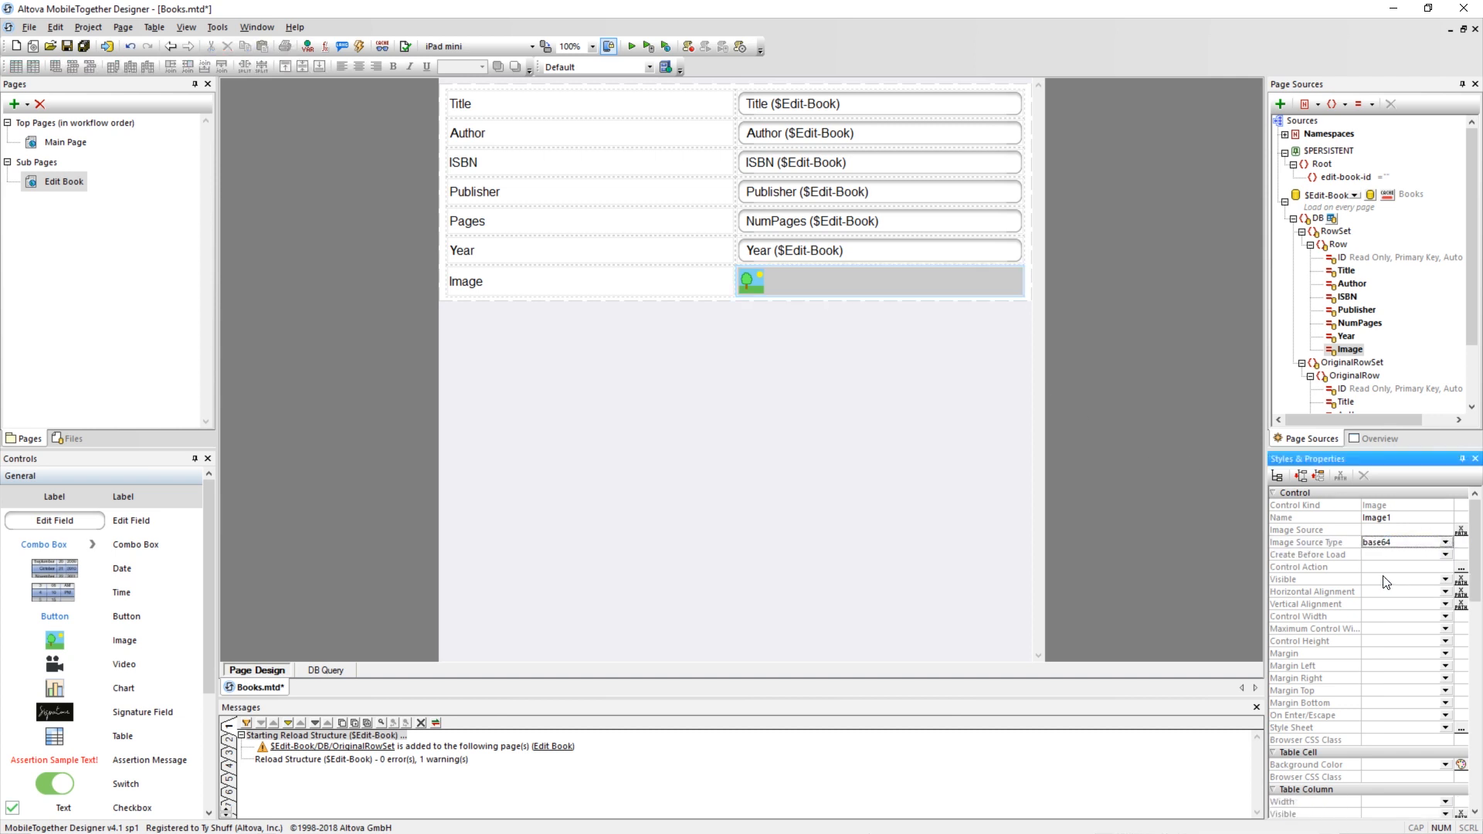
click(703, 379)
Set all seven labels in the first column to small text size and italic.
click(572, 113)
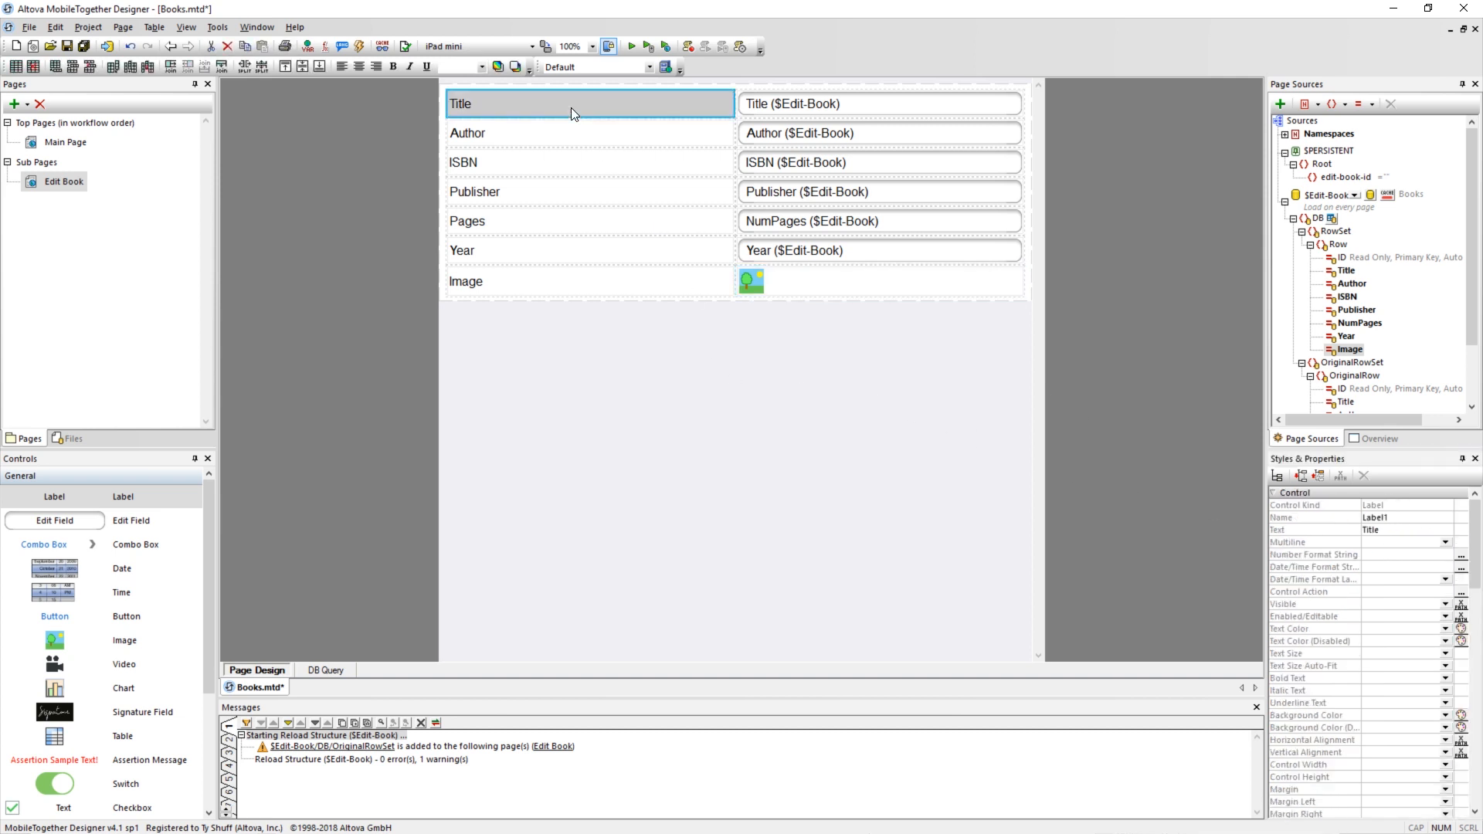
shift+click(515, 288)
click(482, 67)
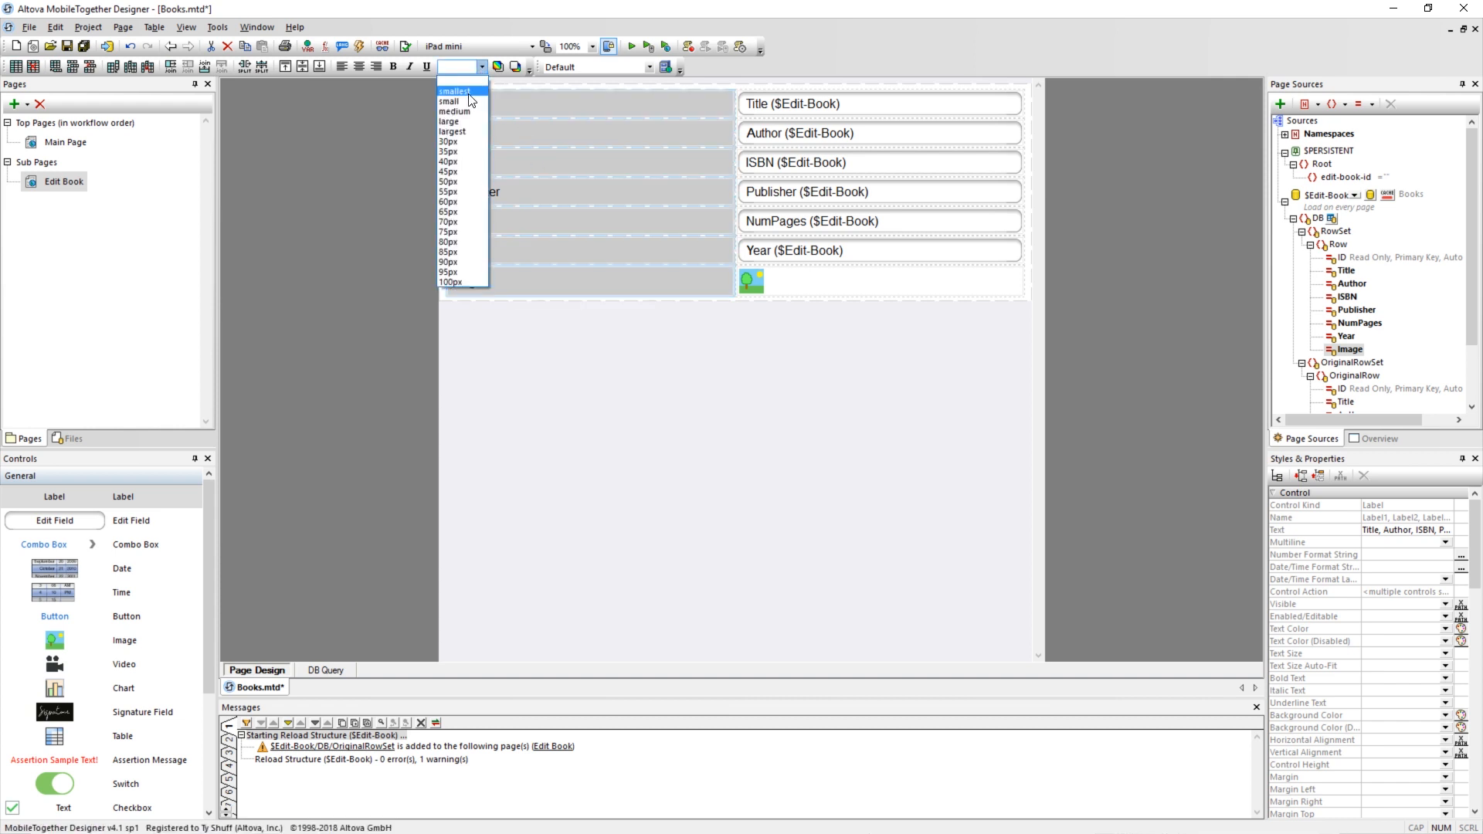
click(467, 106)
click(409, 67)
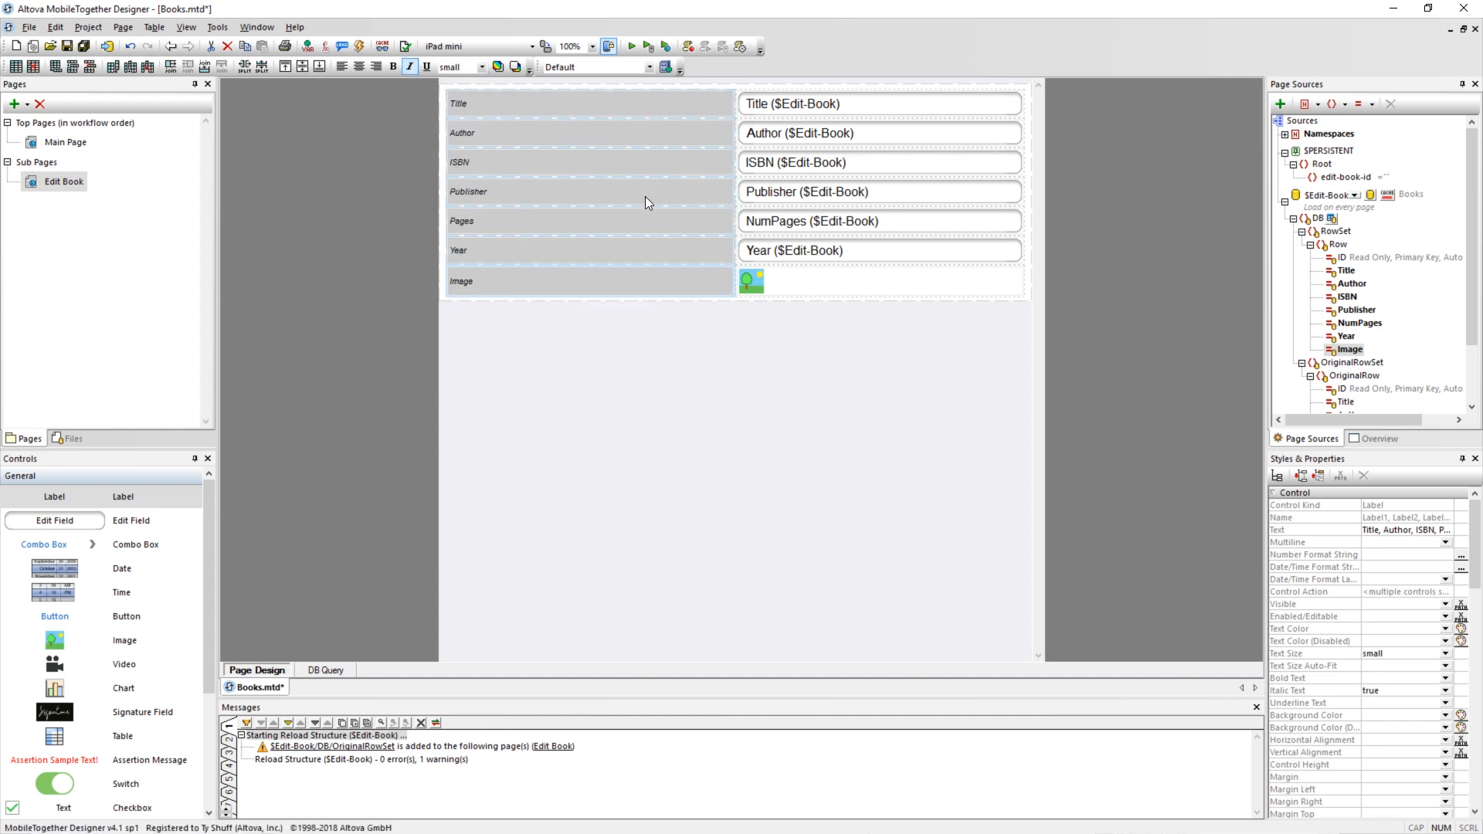
Set the label column's width to wrap_content and give the labels a right margin.
click(1445, 753)
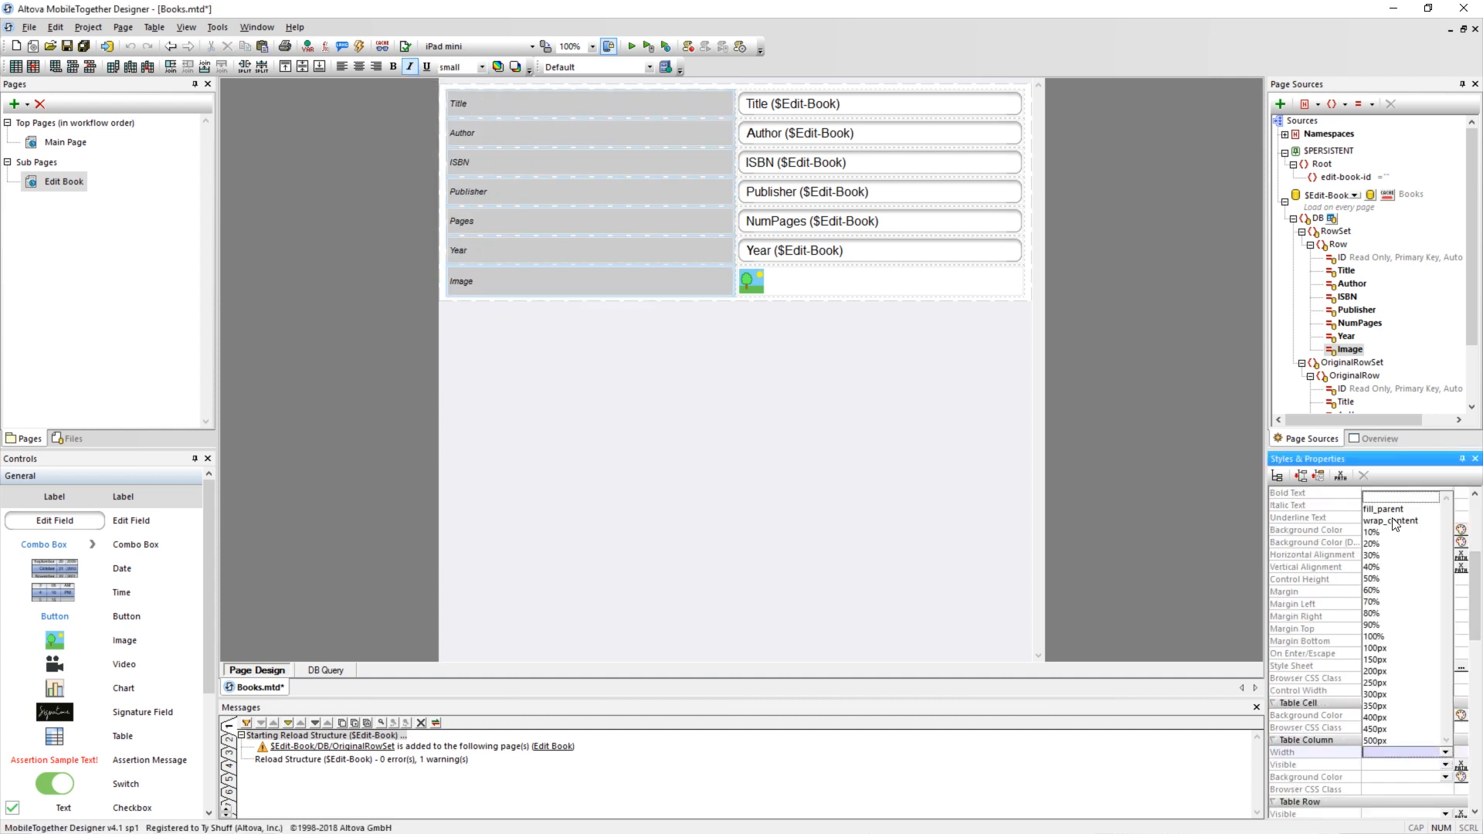
click(1392, 549)
scroll(1405, 715, down, 1)
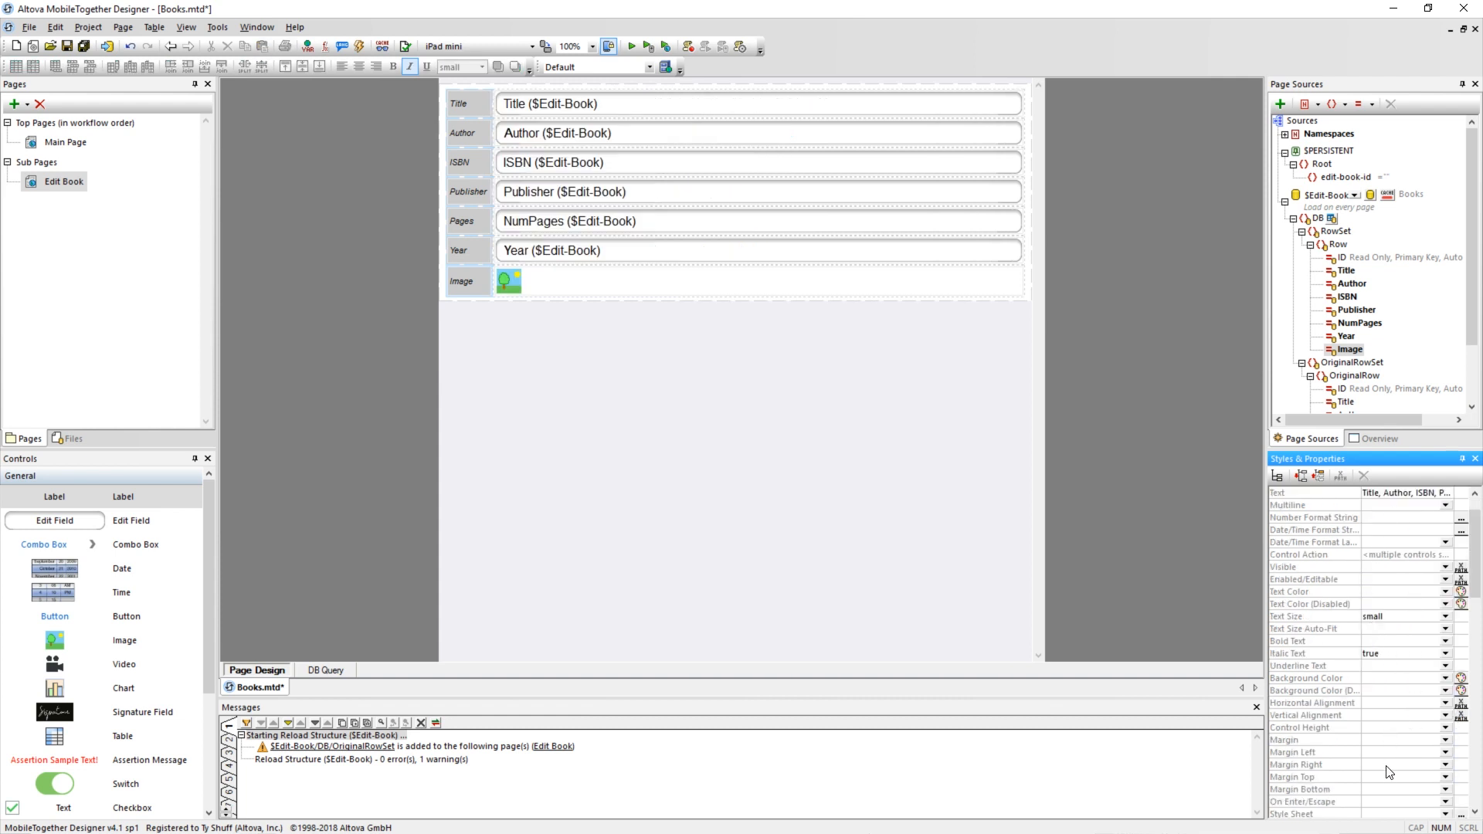
click(1445, 765)
click(1373, 579)
click(718, 314)
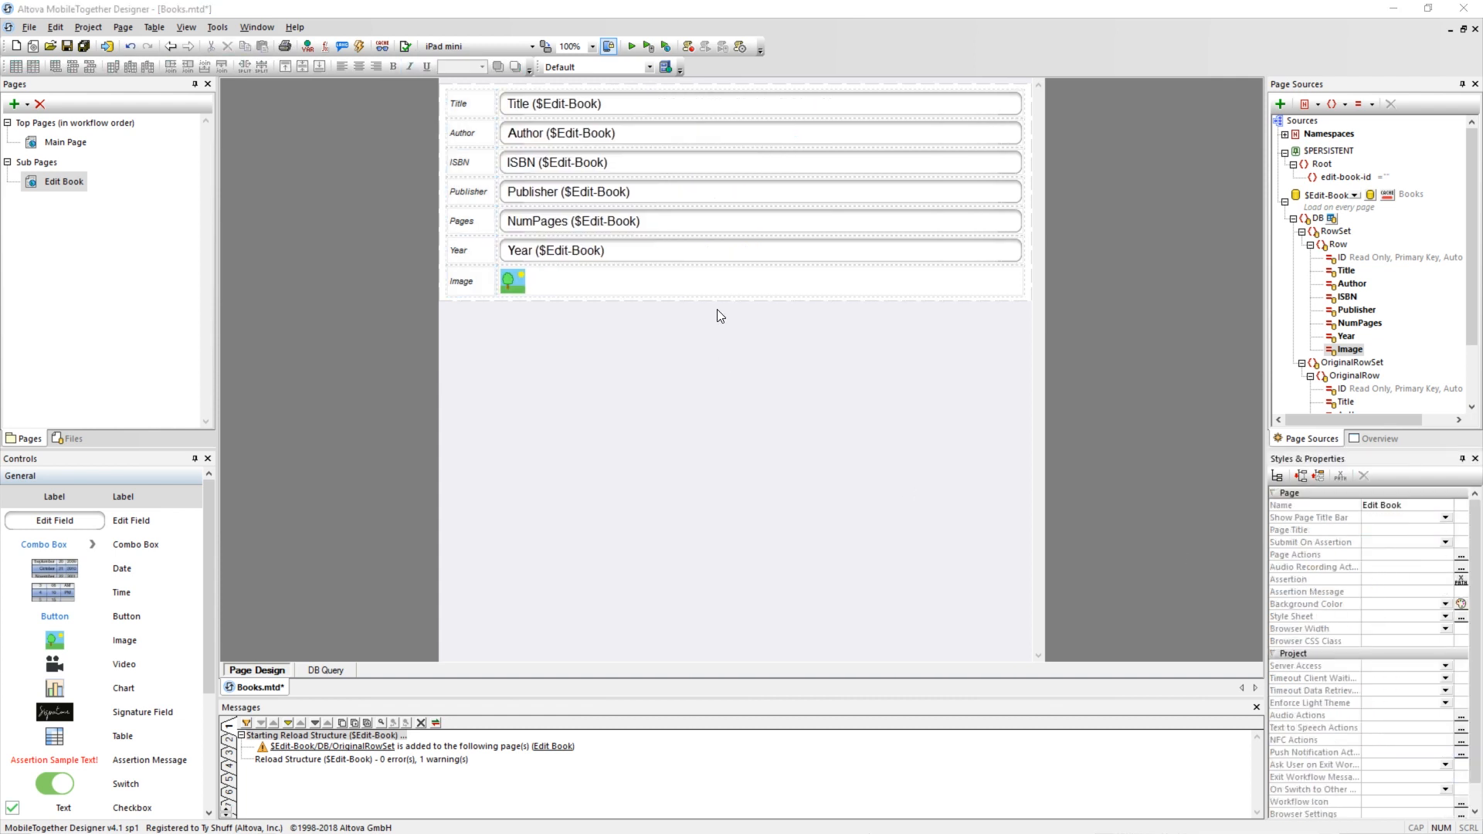
Set the text size of the six edit fields, Title through Year, to small.
click(628, 108)
shift+click(598, 250)
click(482, 67)
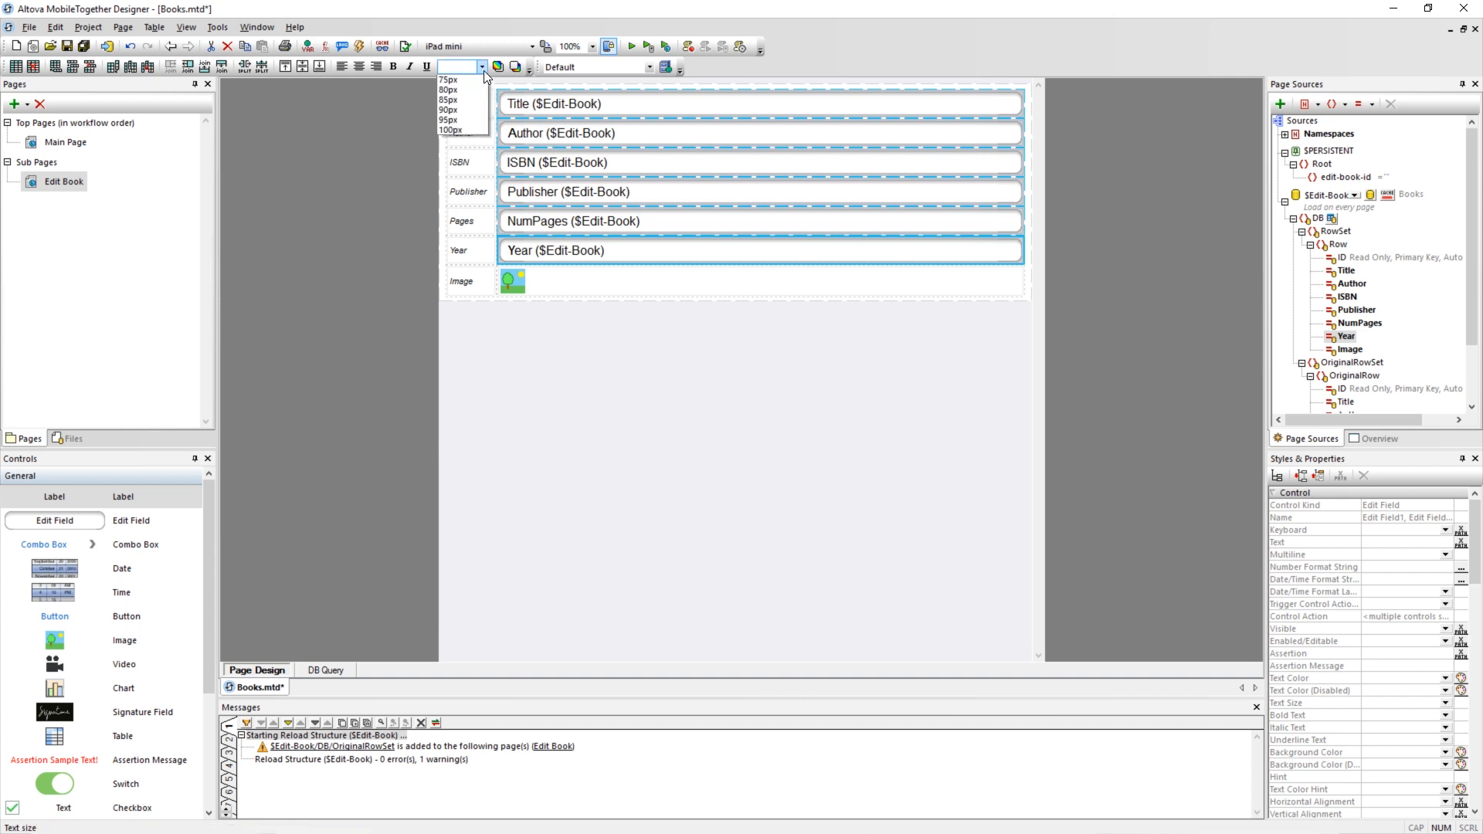
click(466, 99)
click(642, 416)
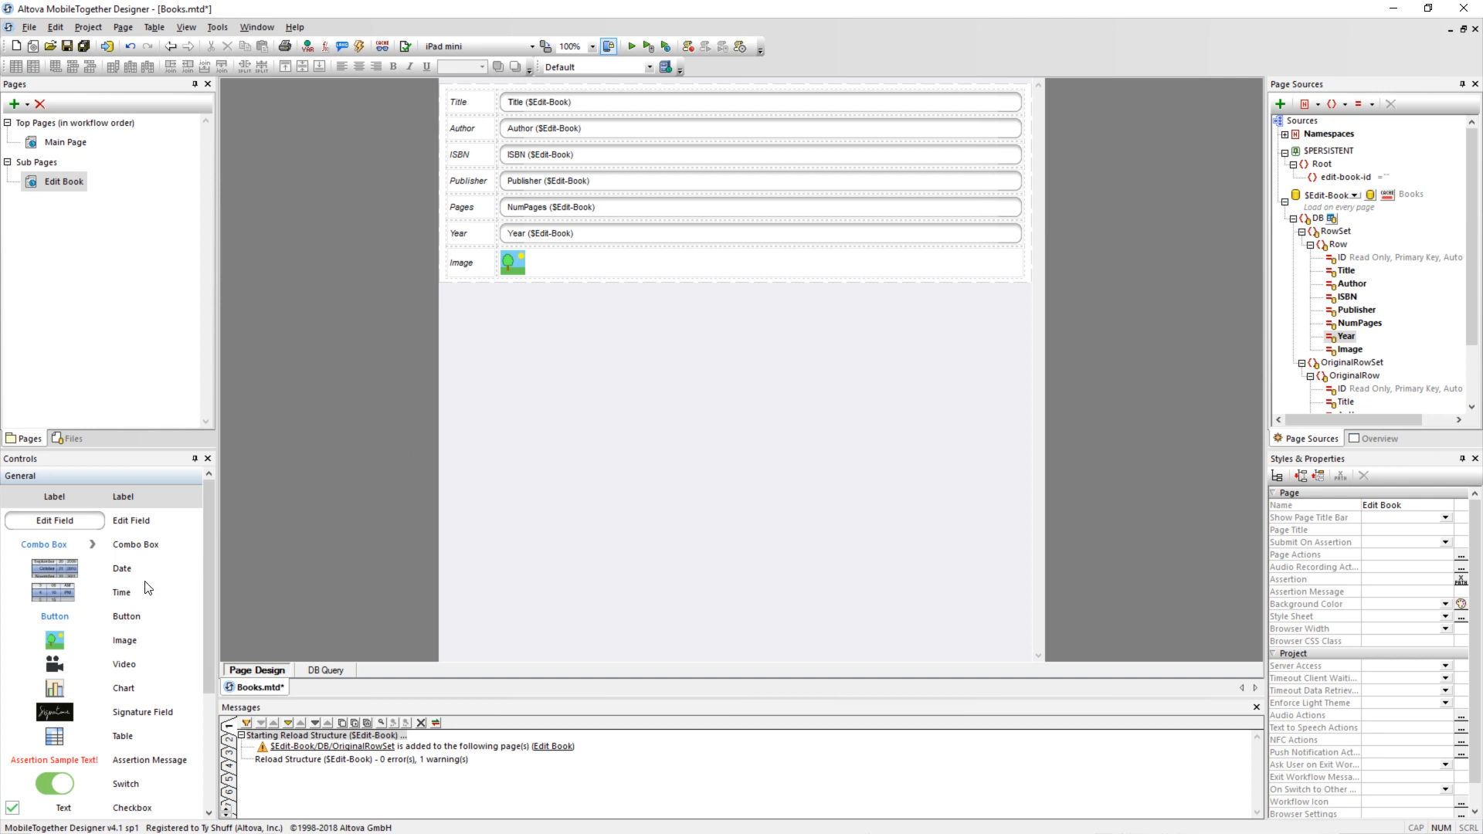
Add a Discard button above the table and give its On Click event a Close Subpage action.
drag(71, 618, 702, 89)
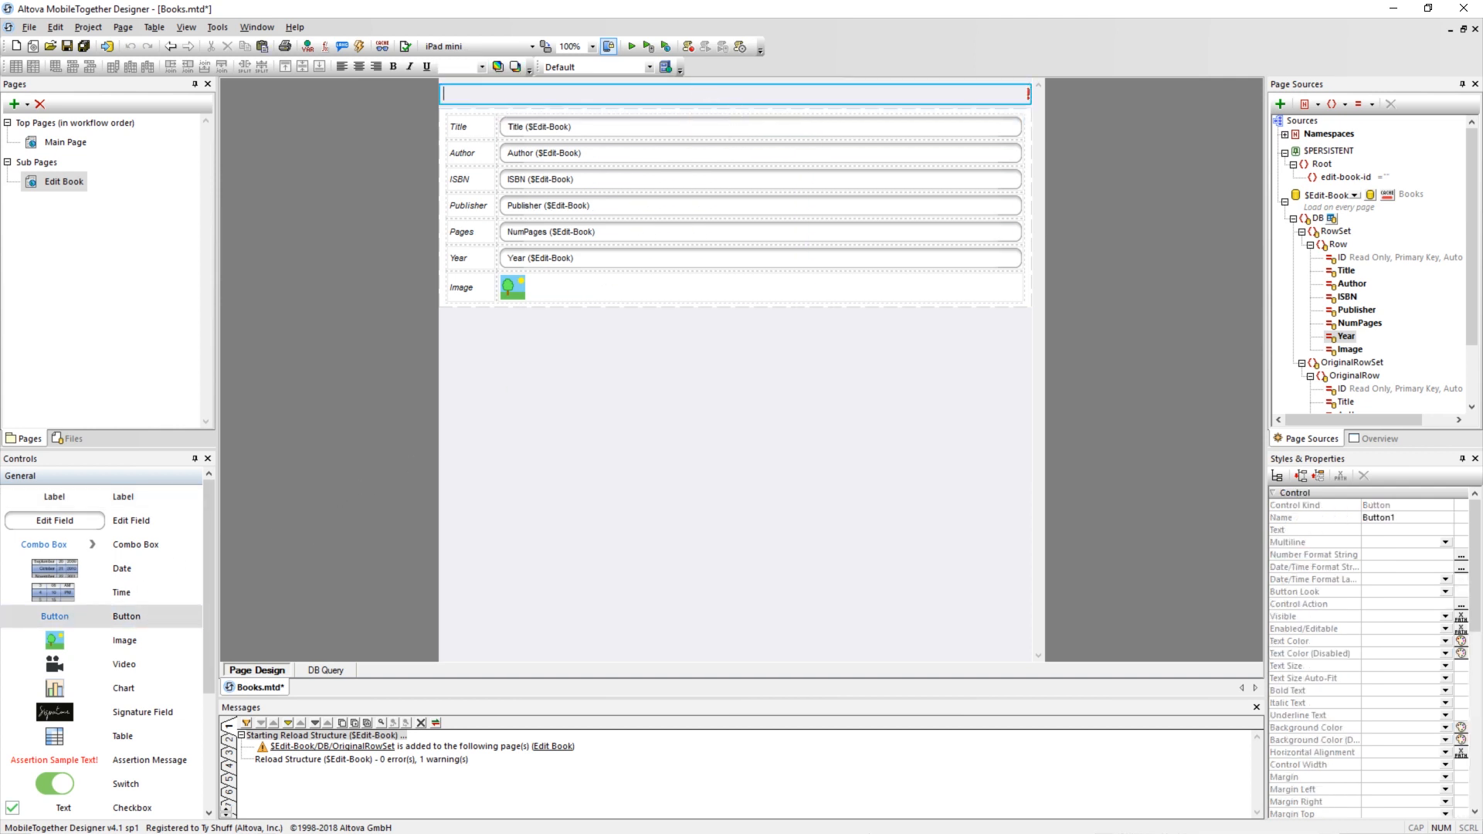
text(Discard)
key(Return)
right_click(739, 101)
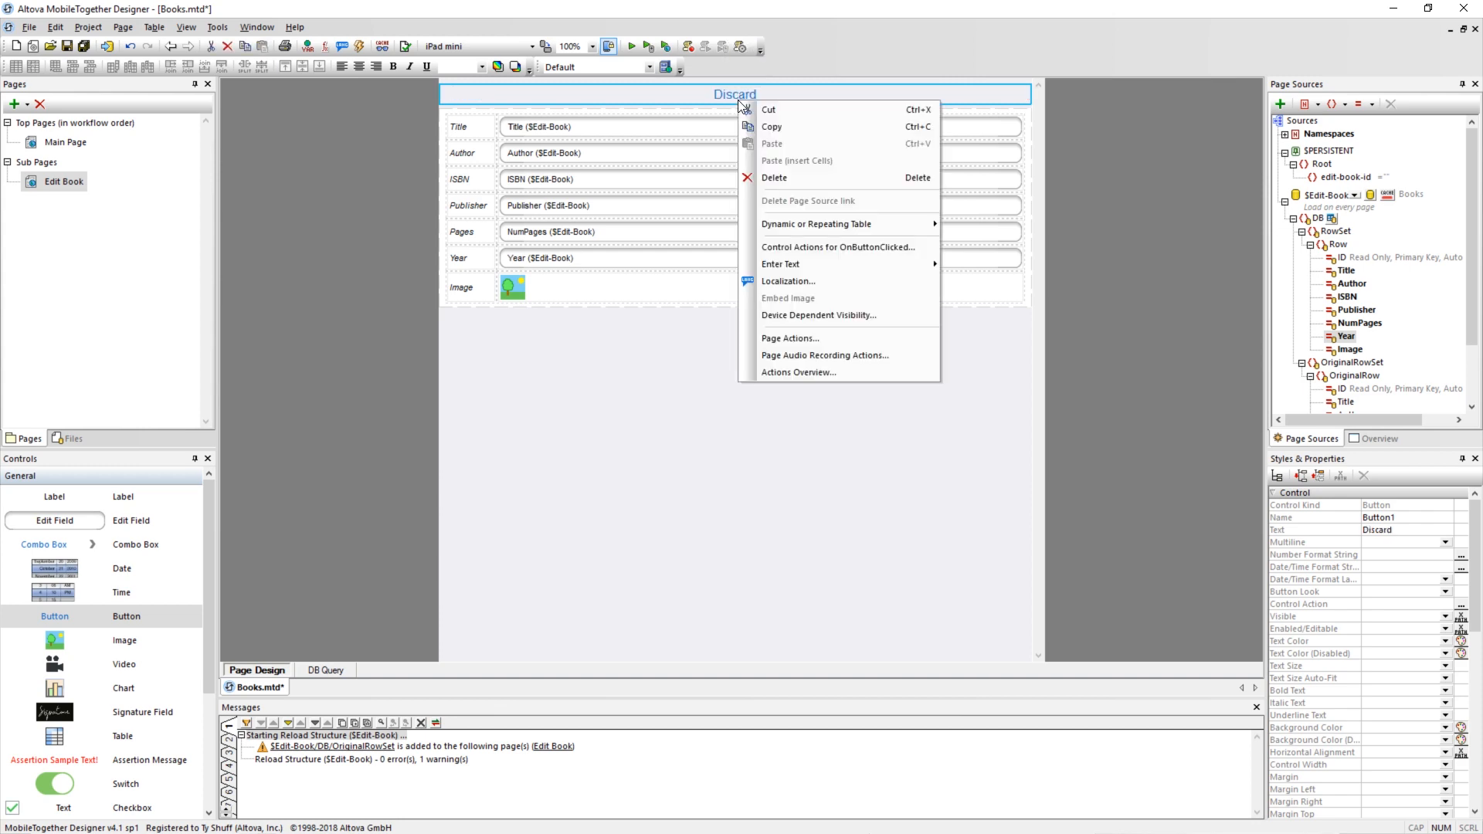
click(779, 248)
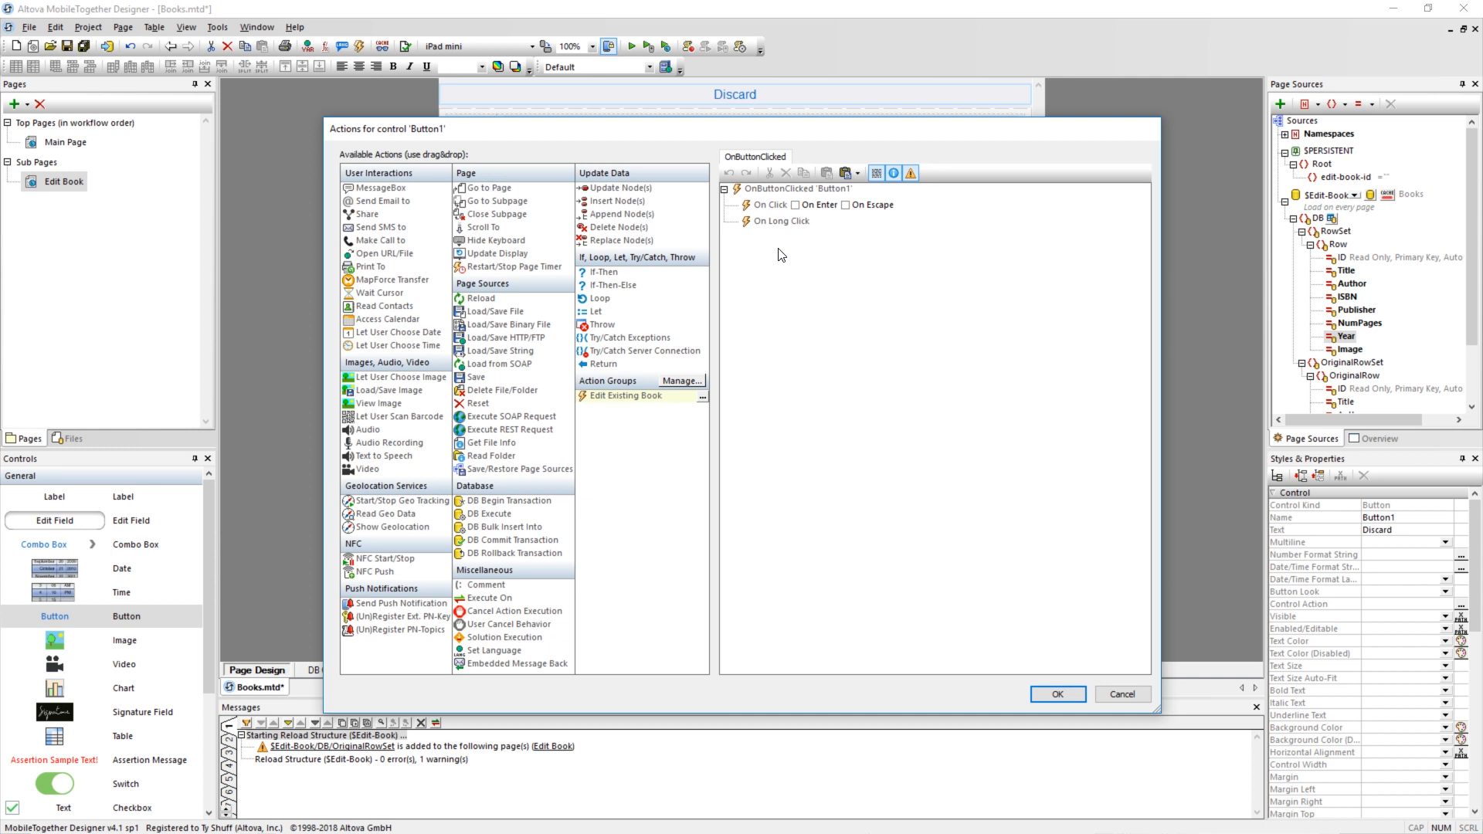
drag(491, 214, 789, 223)
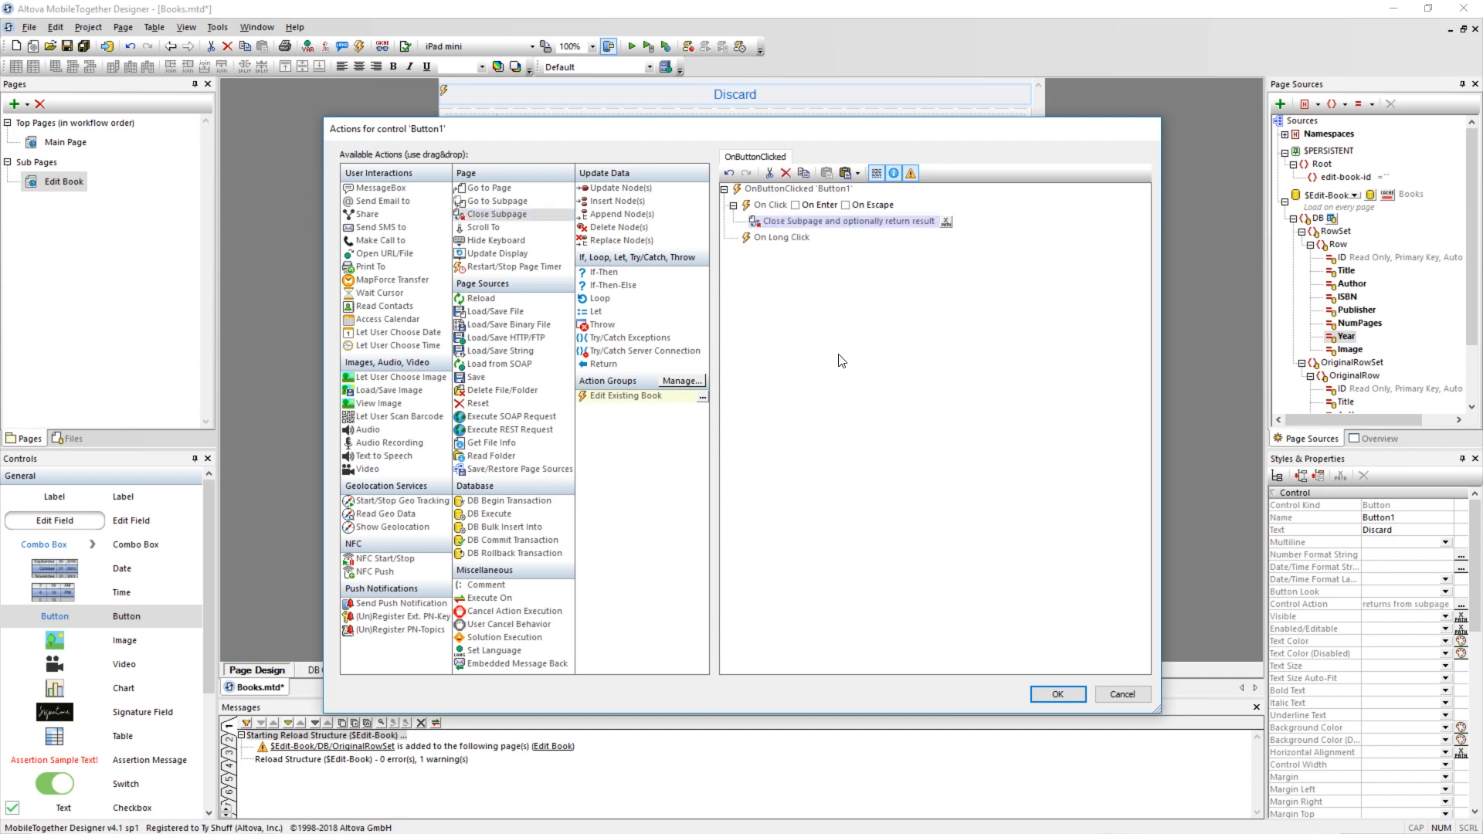
click(1058, 695)
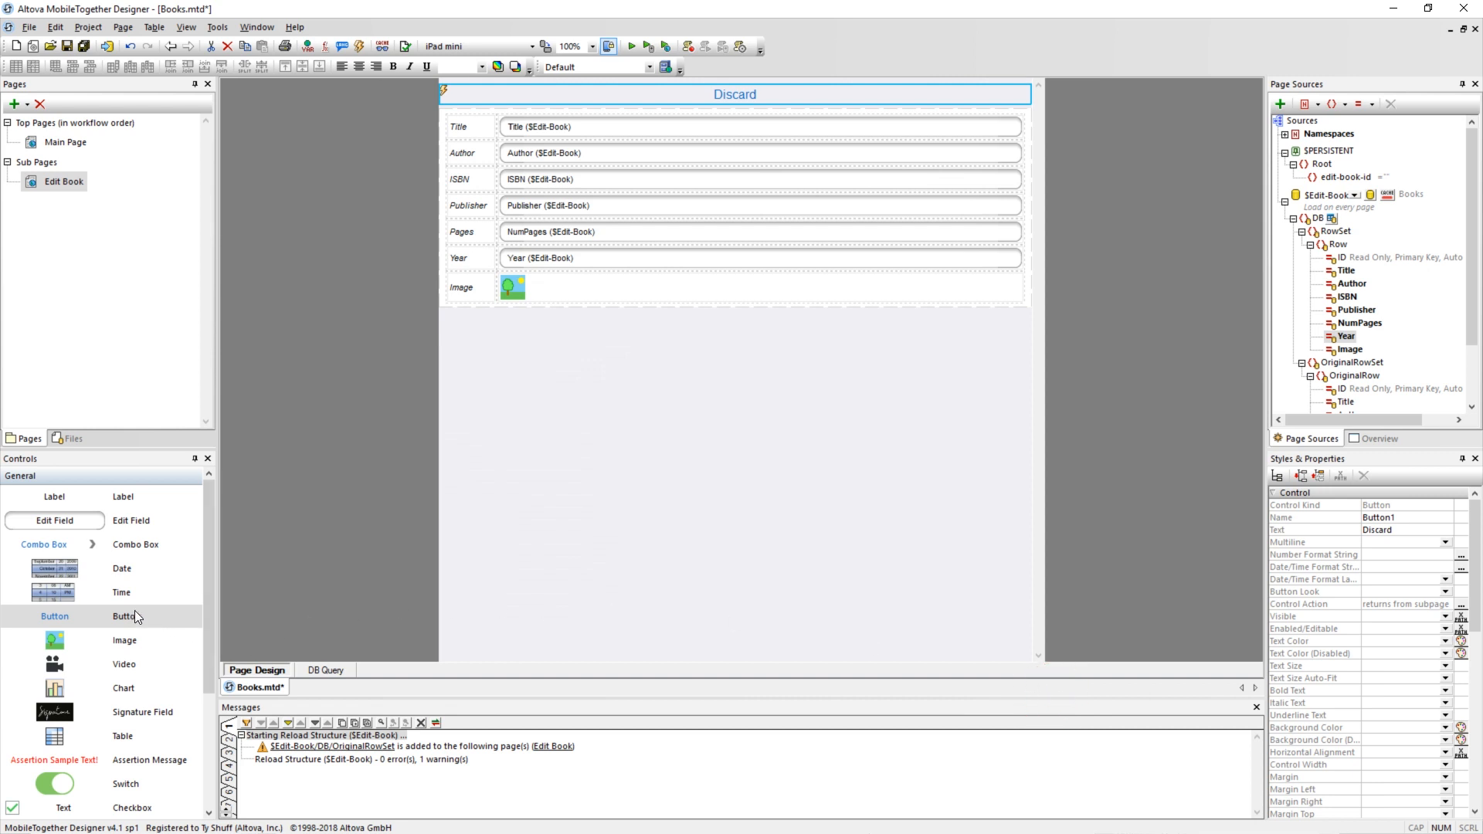
Add a button labelled Save to the left of the Discard button.
drag(136, 611, 446, 95)
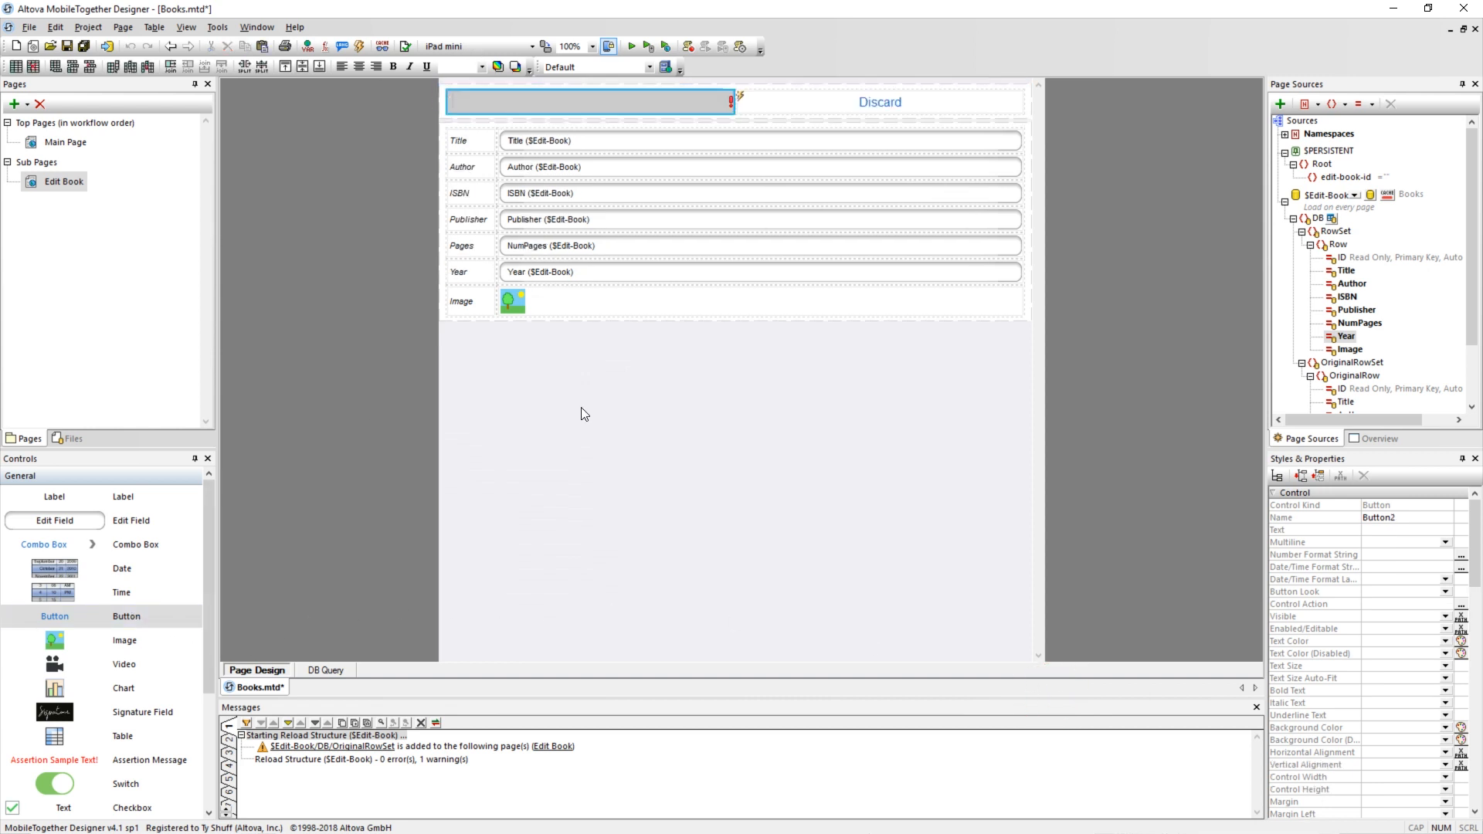
text(Save)
key(Return)
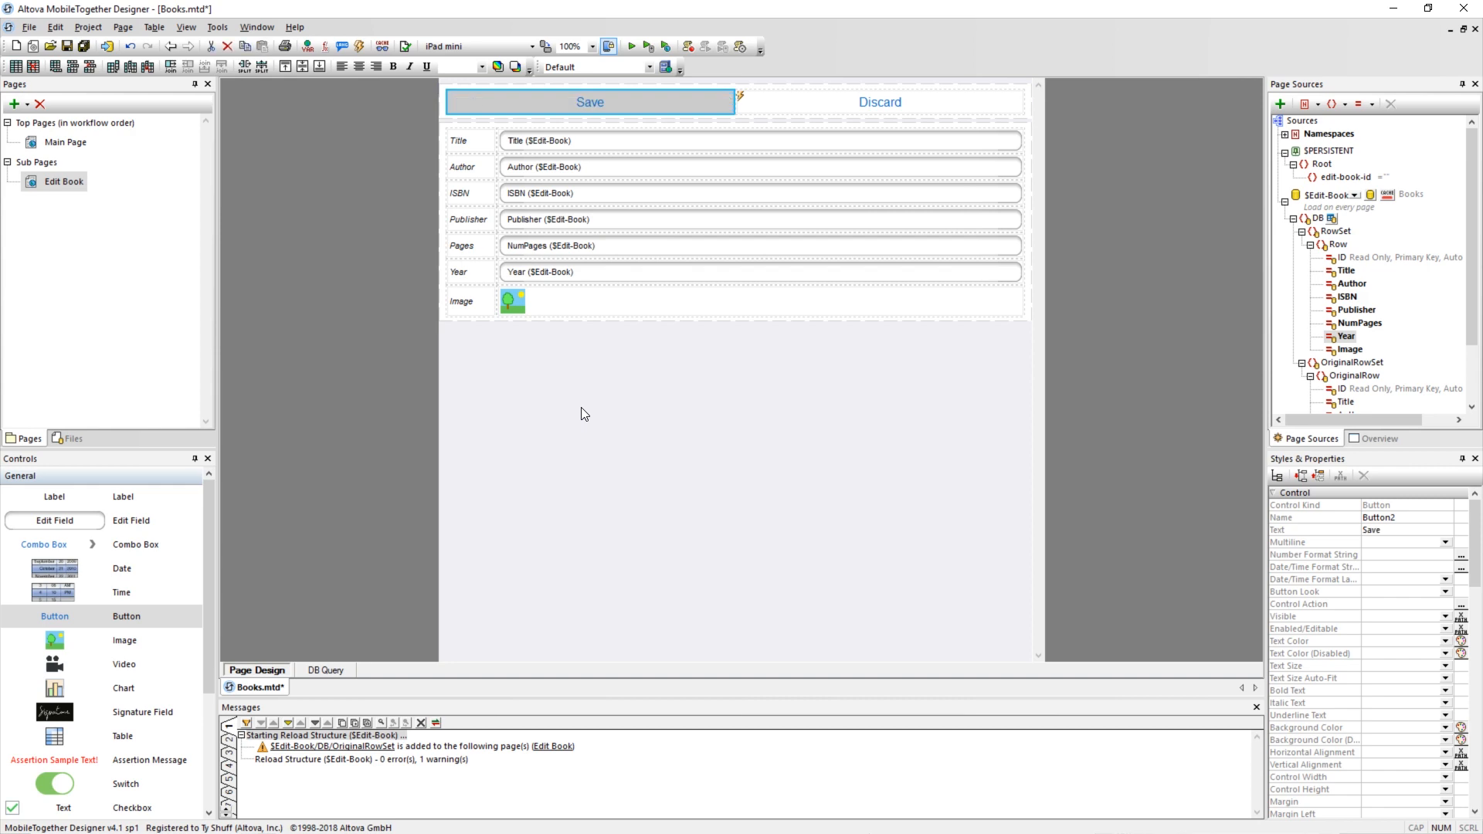
Make the Save button's On Click event save the $Edit-Book database source and close the subpage.
right_click(583, 101)
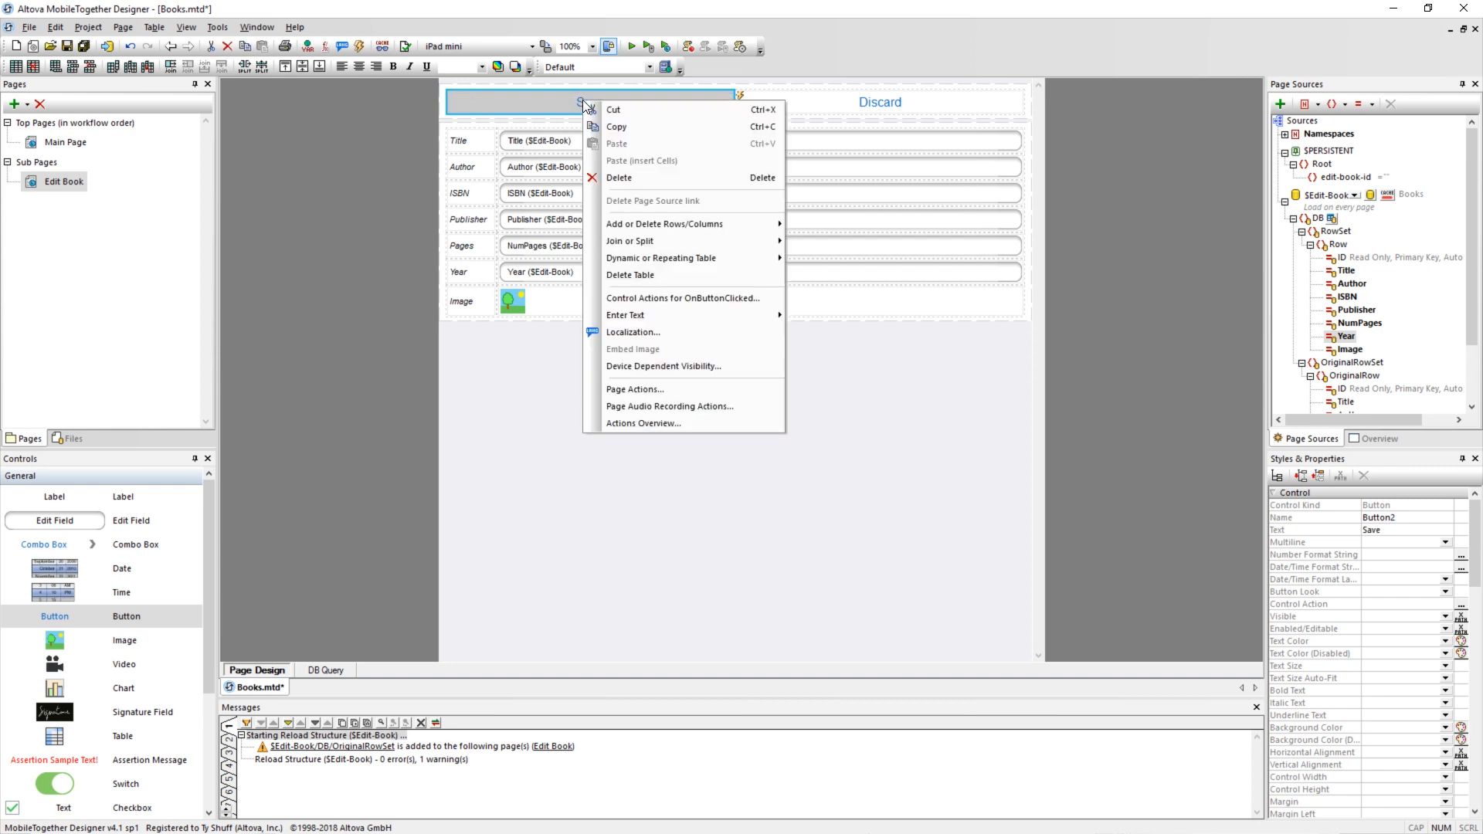
click(669, 300)
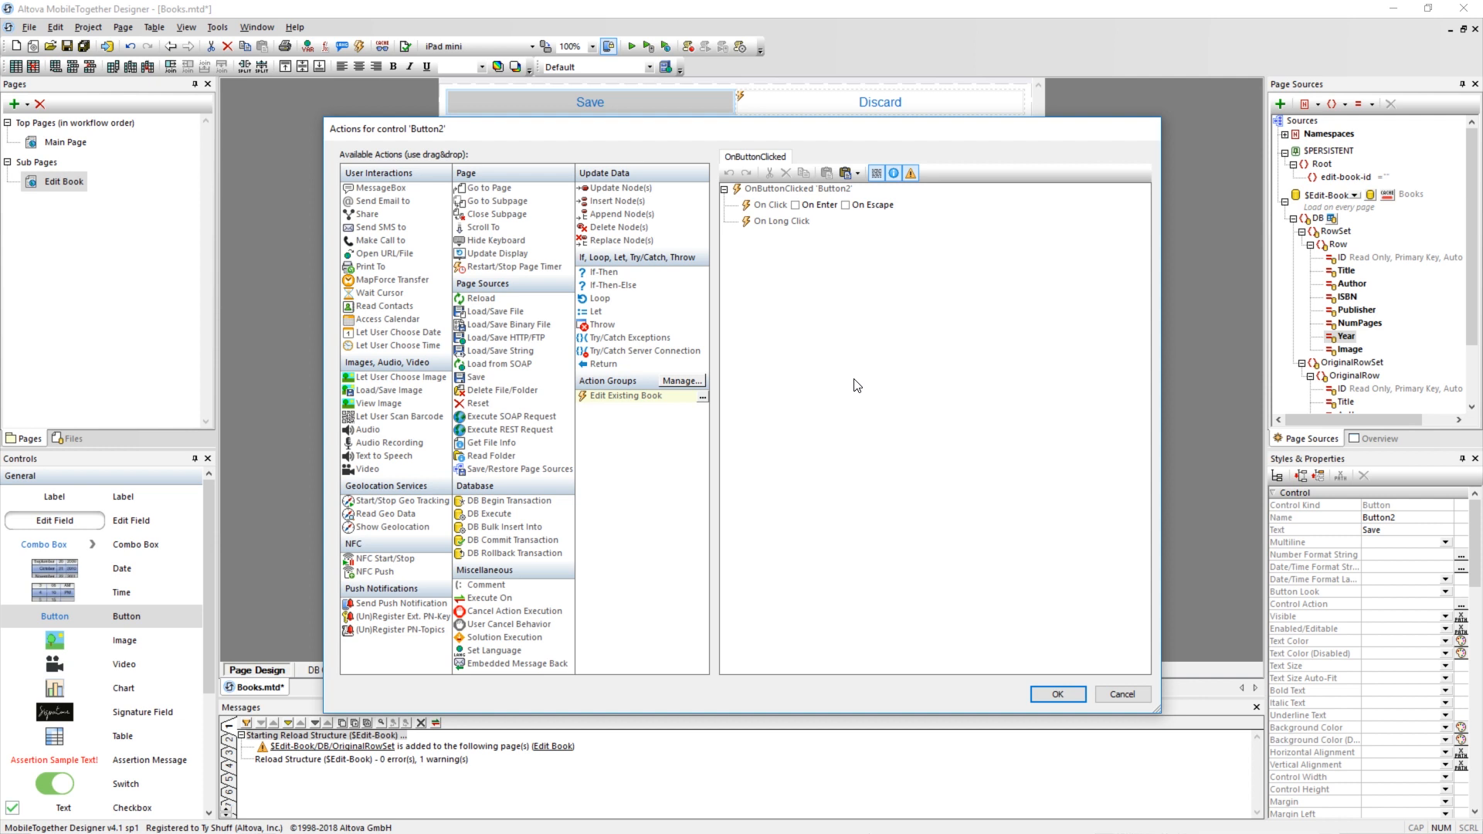
drag(477, 377, 776, 209)
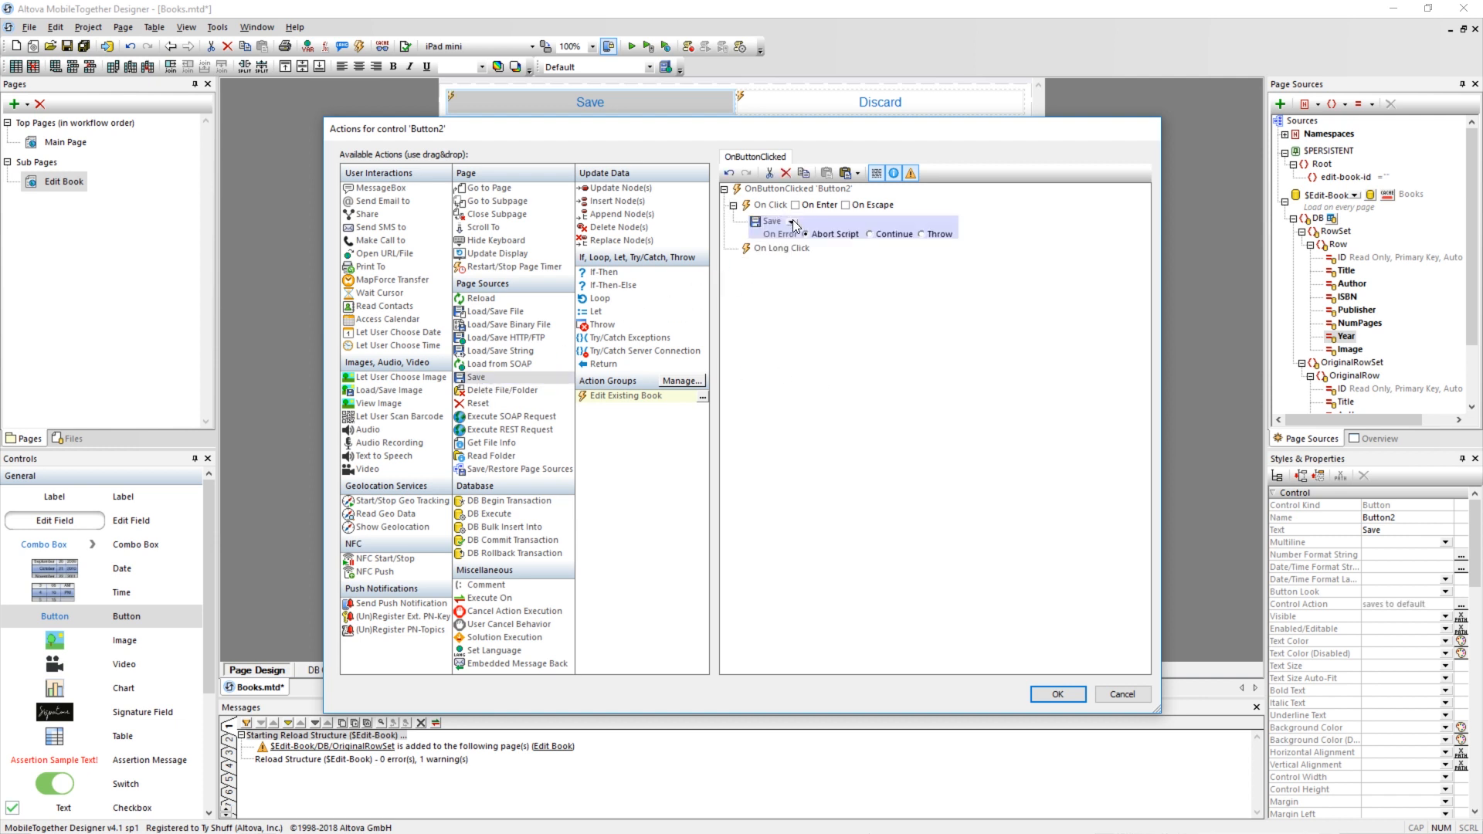
click(792, 222)
click(800, 236)
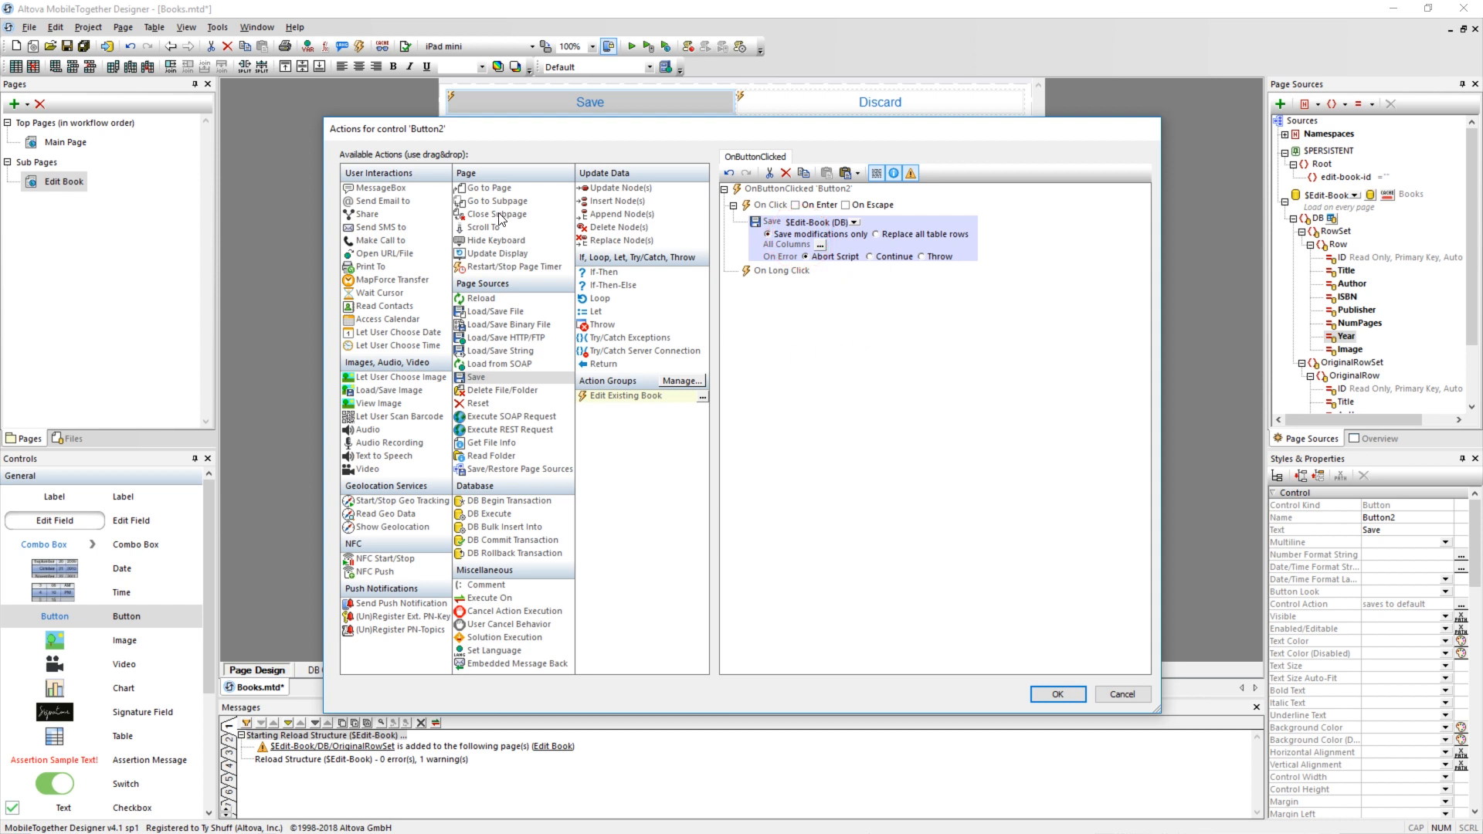
drag(499, 219, 790, 251)
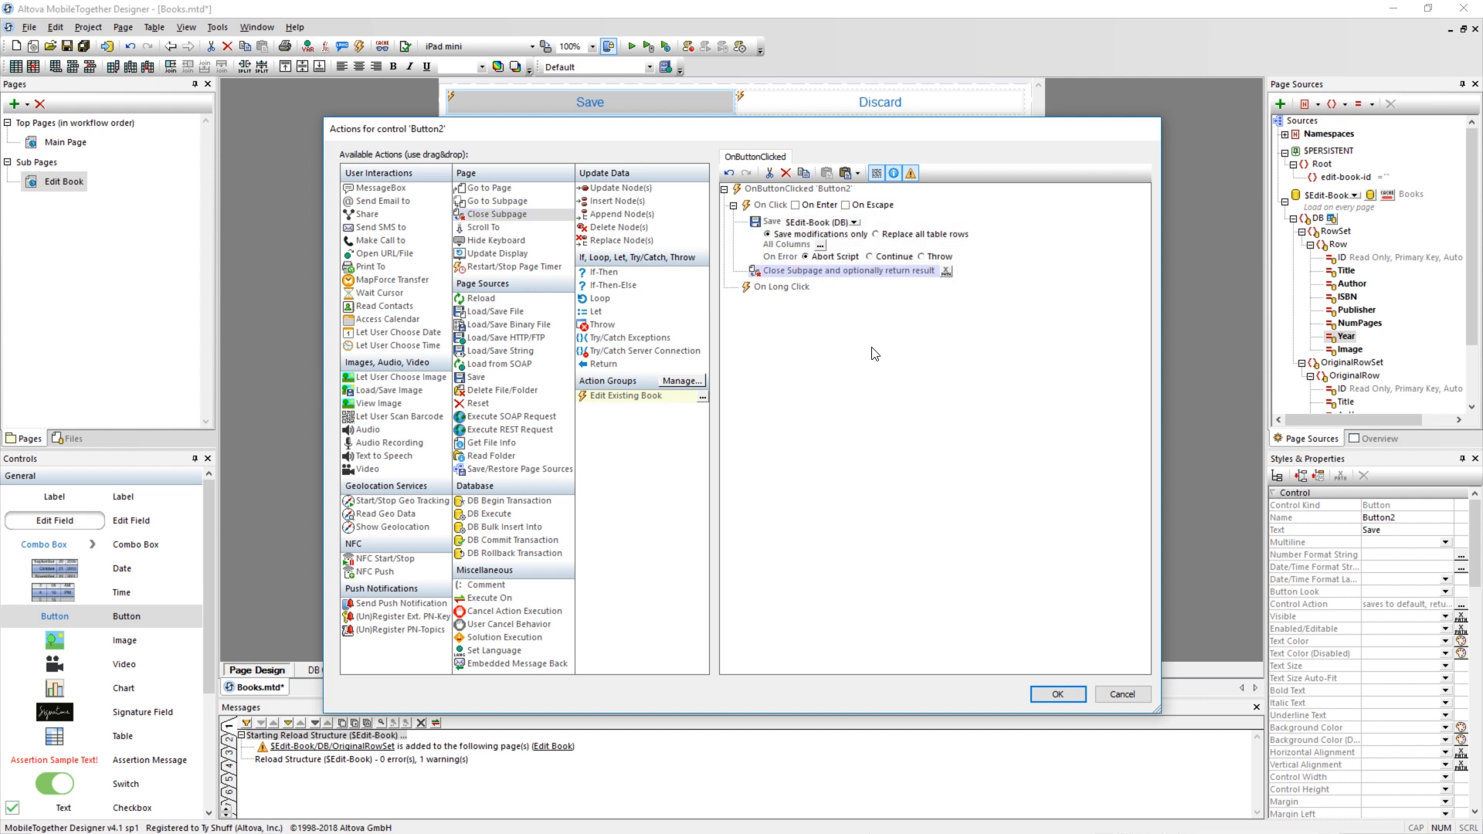
click(1058, 694)
Run the simulation, open The World Is Flat, append "test" to its author and save the record.
click(628, 47)
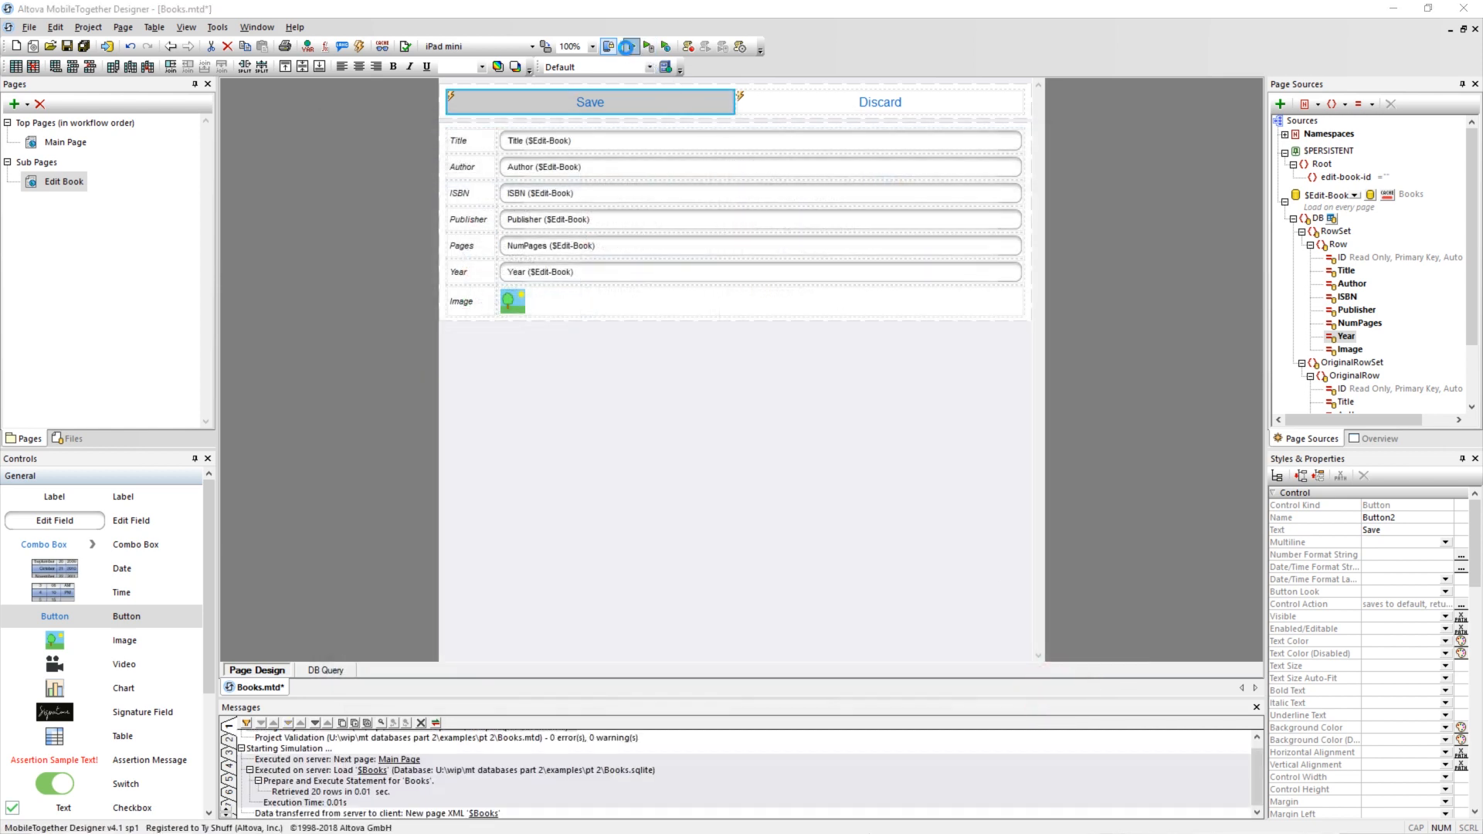
click(377, 128)
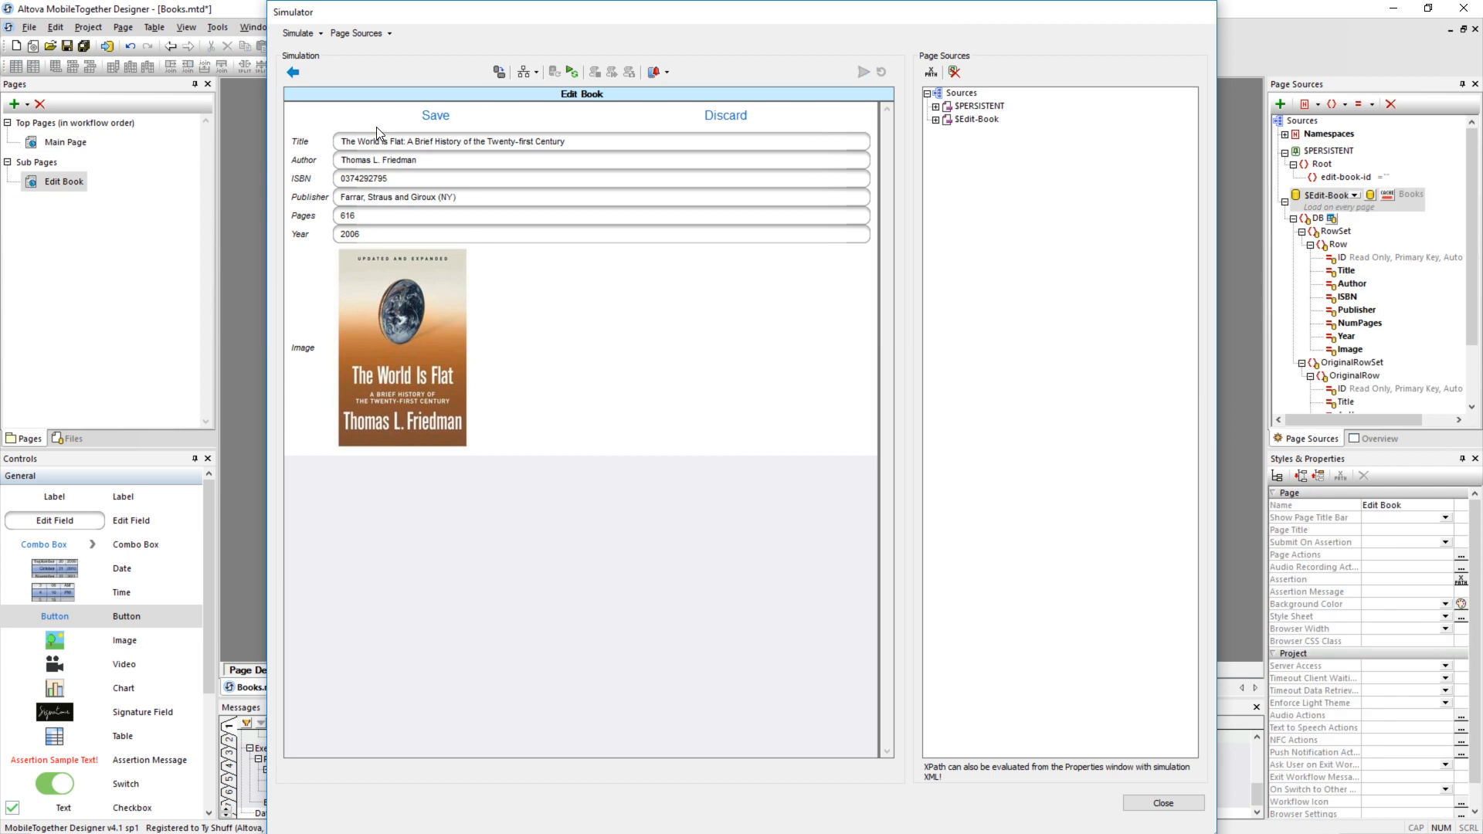
click(449, 161)
text(test)
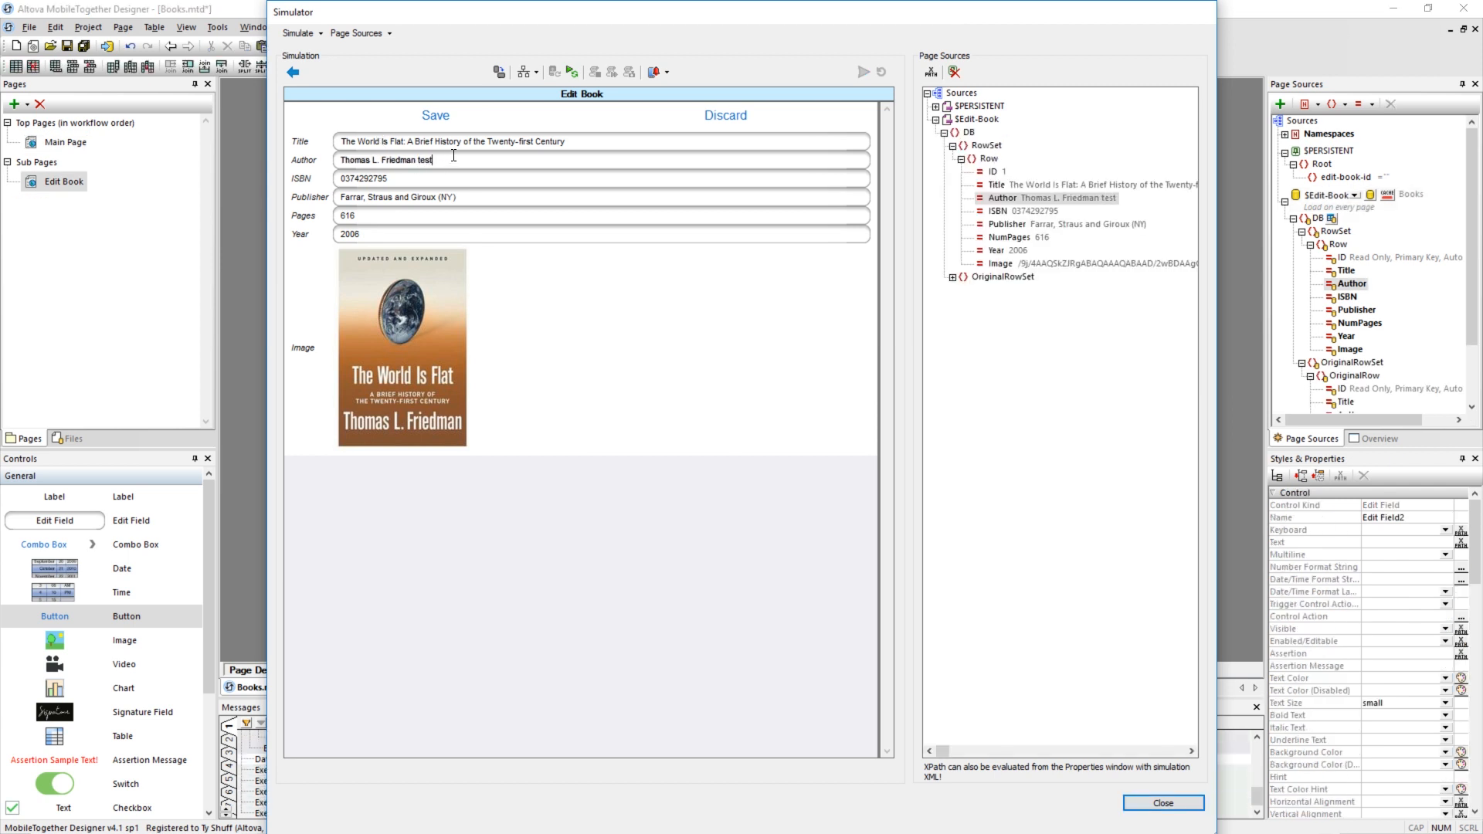
click(434, 114)
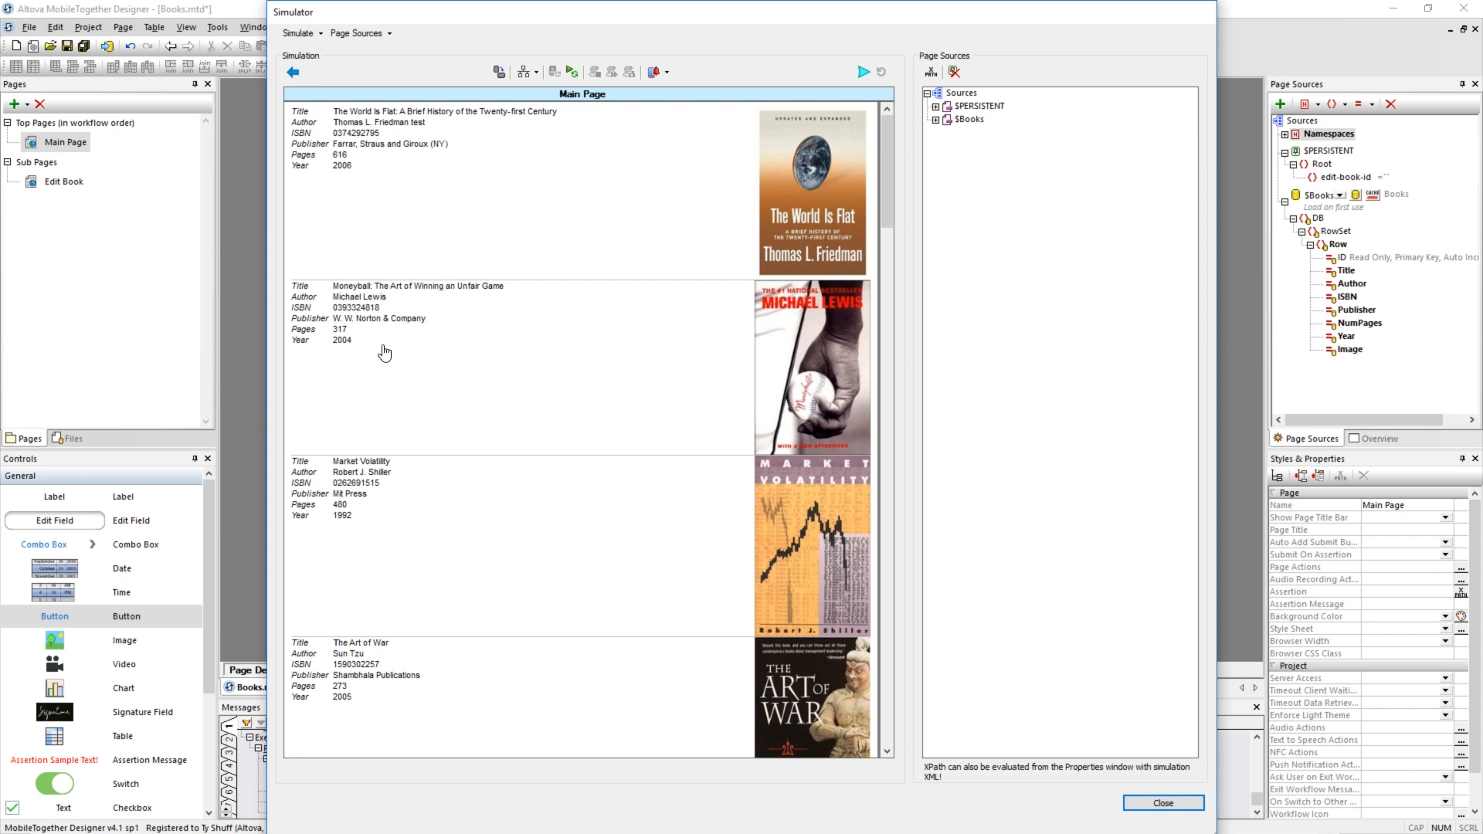
Open the Moneyball book in the simulator, append "test2" to its author, save it and reopen the record.
click(369, 320)
click(444, 159)
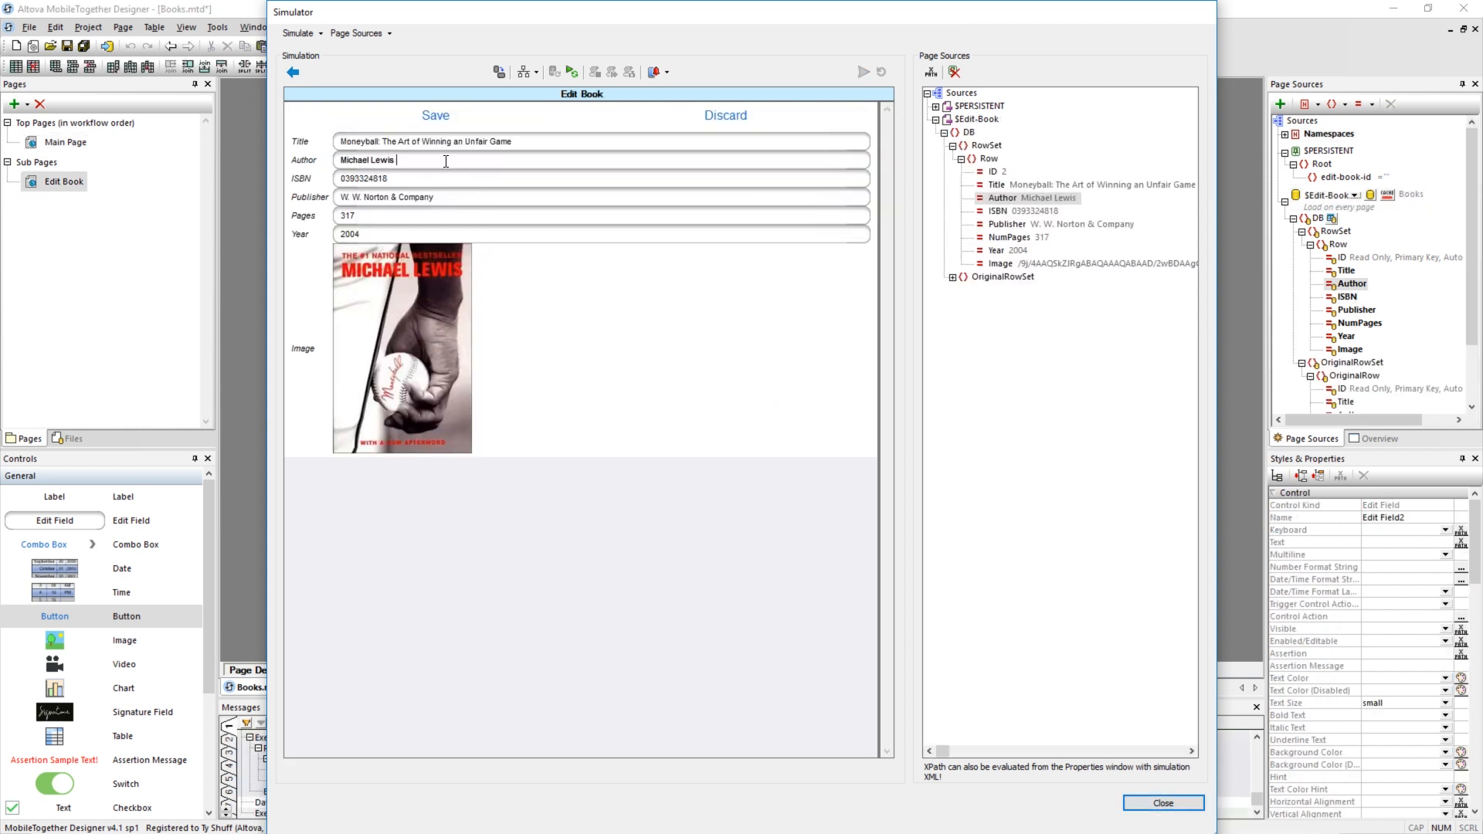
text(test2)
click(433, 119)
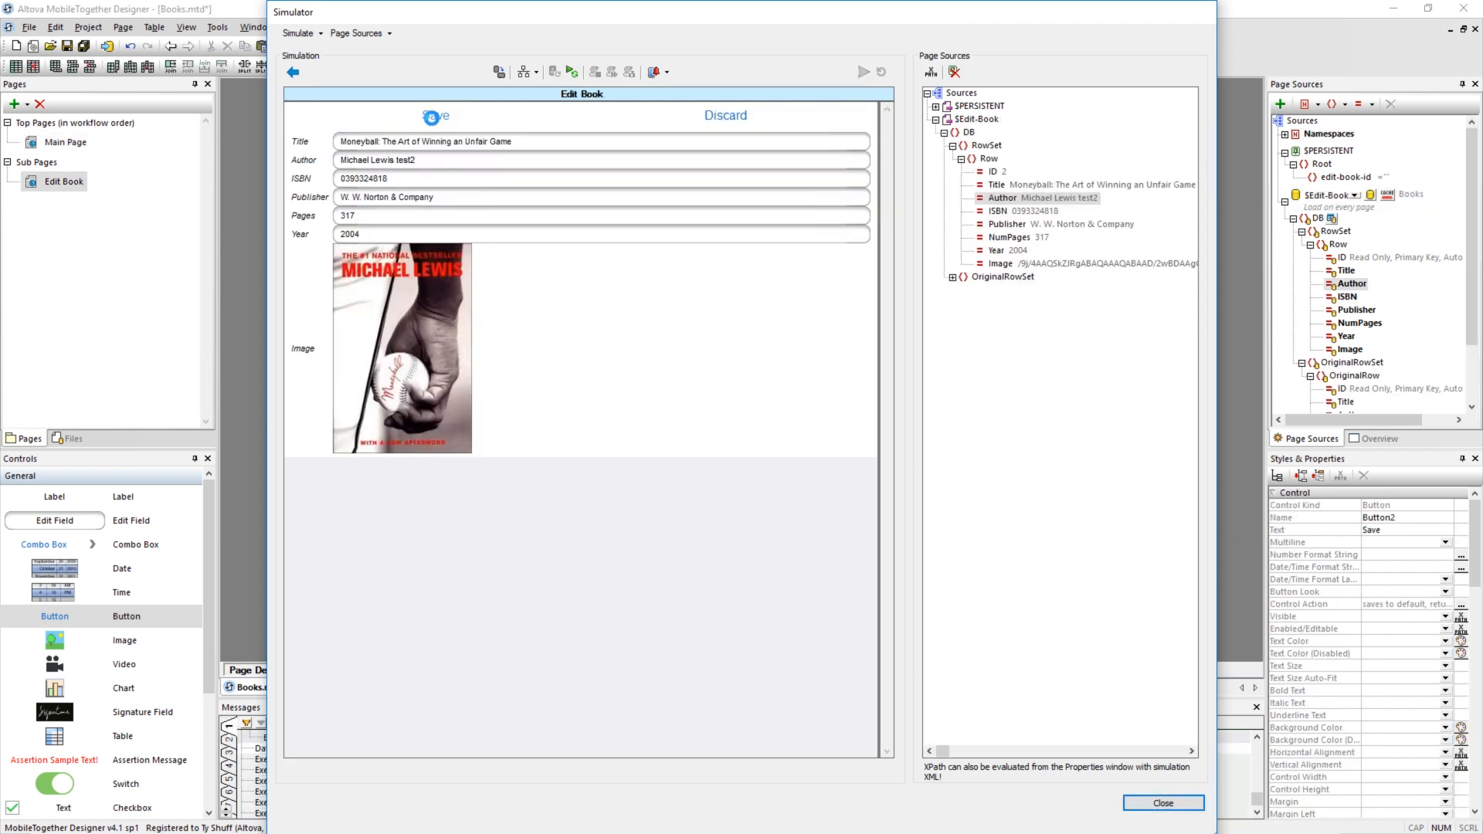
click(391, 306)
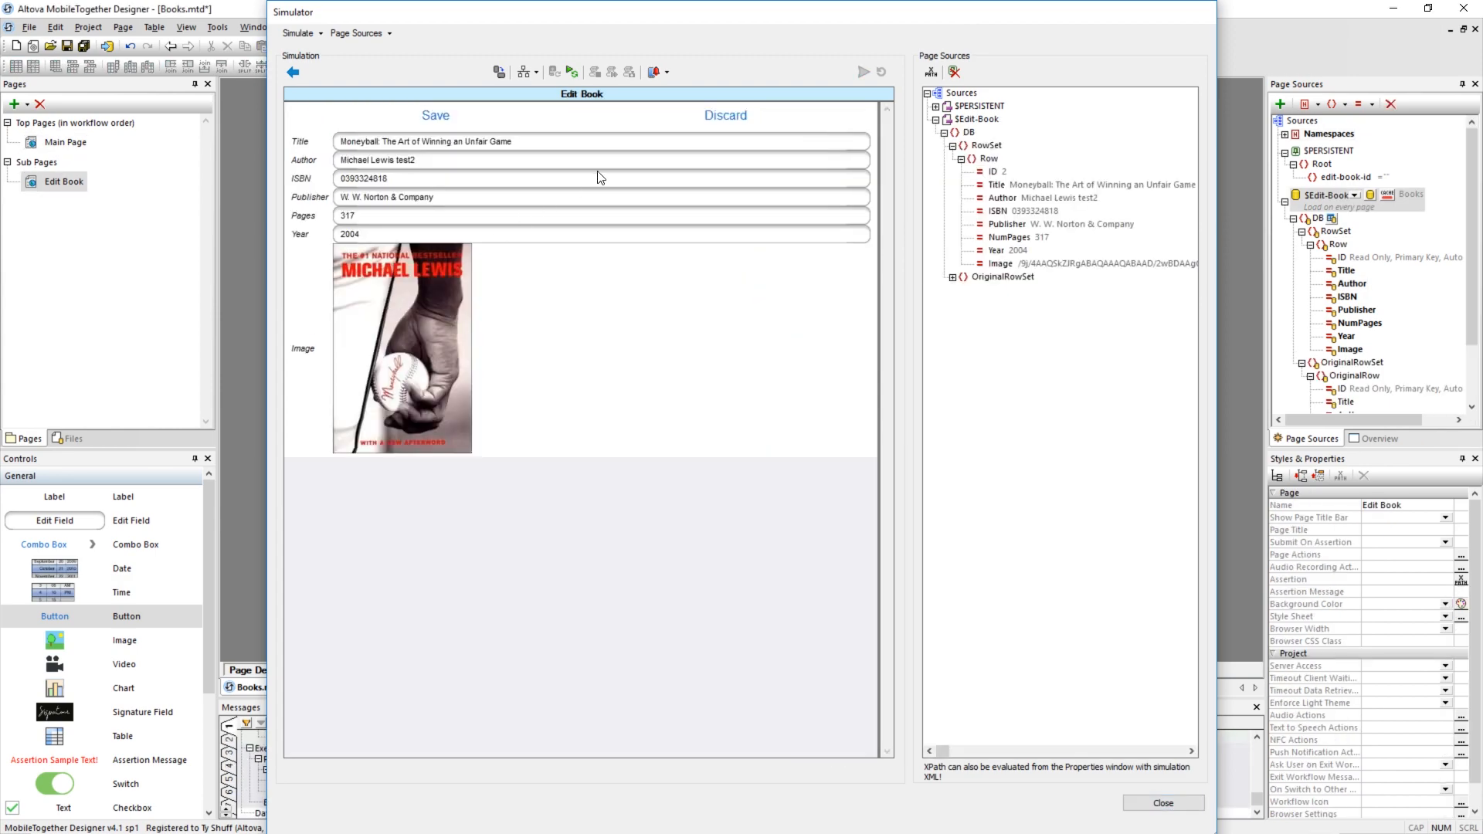